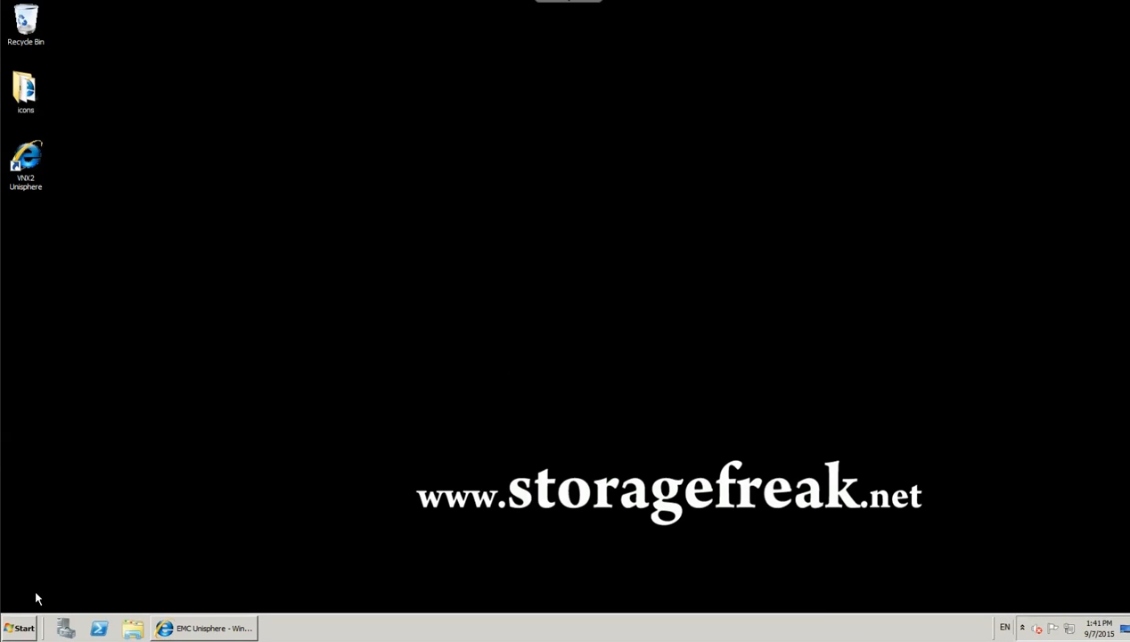
Step: Inspect the Local Disk (C:) and Demo (E:) drives in the Computer window, and open Demo (E:) to see its contents
click(24, 628)
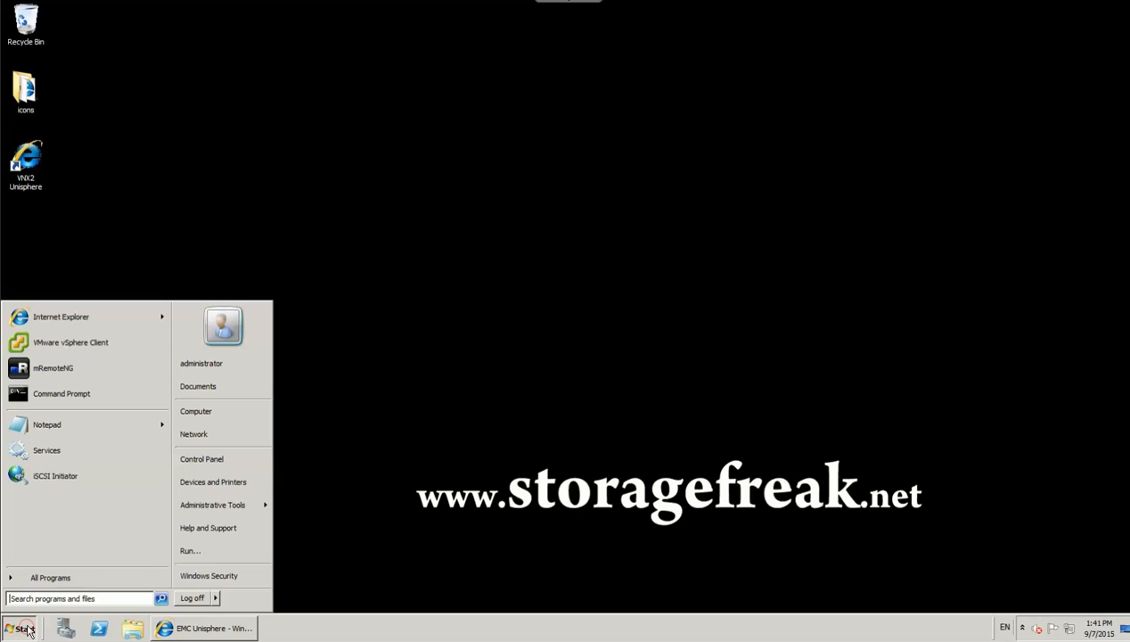
click(218, 411)
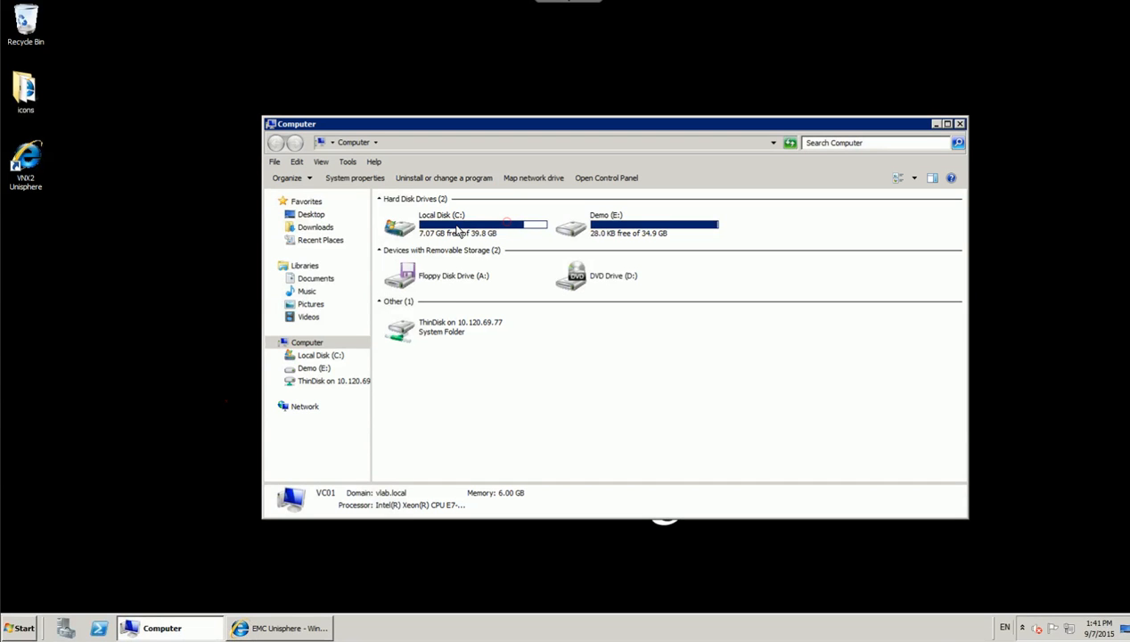
click(458, 230)
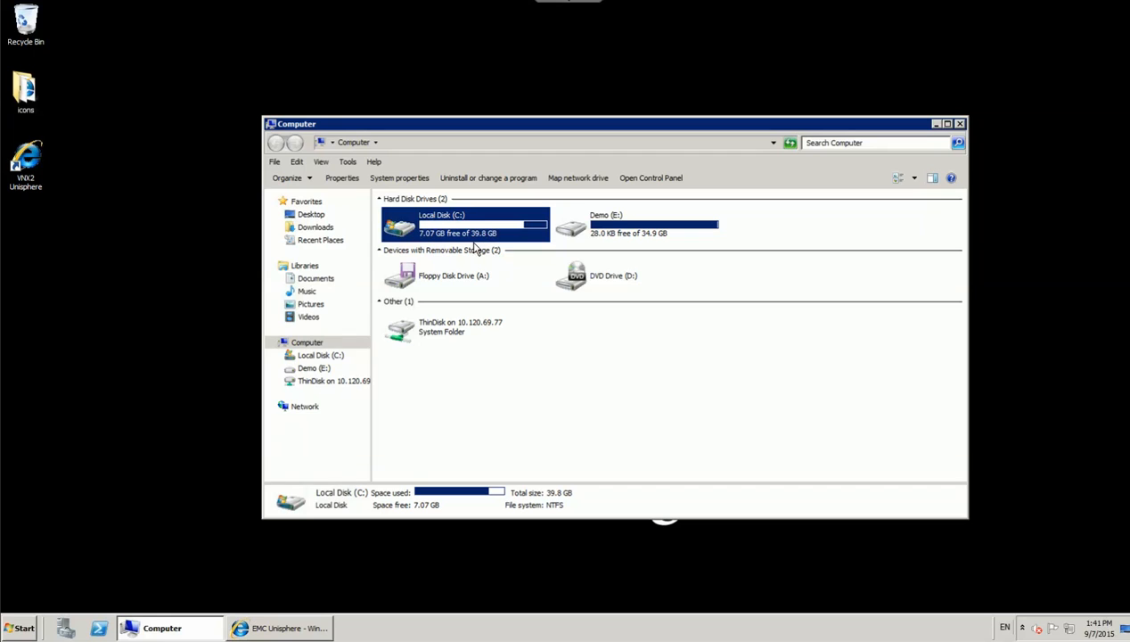
click(612, 230)
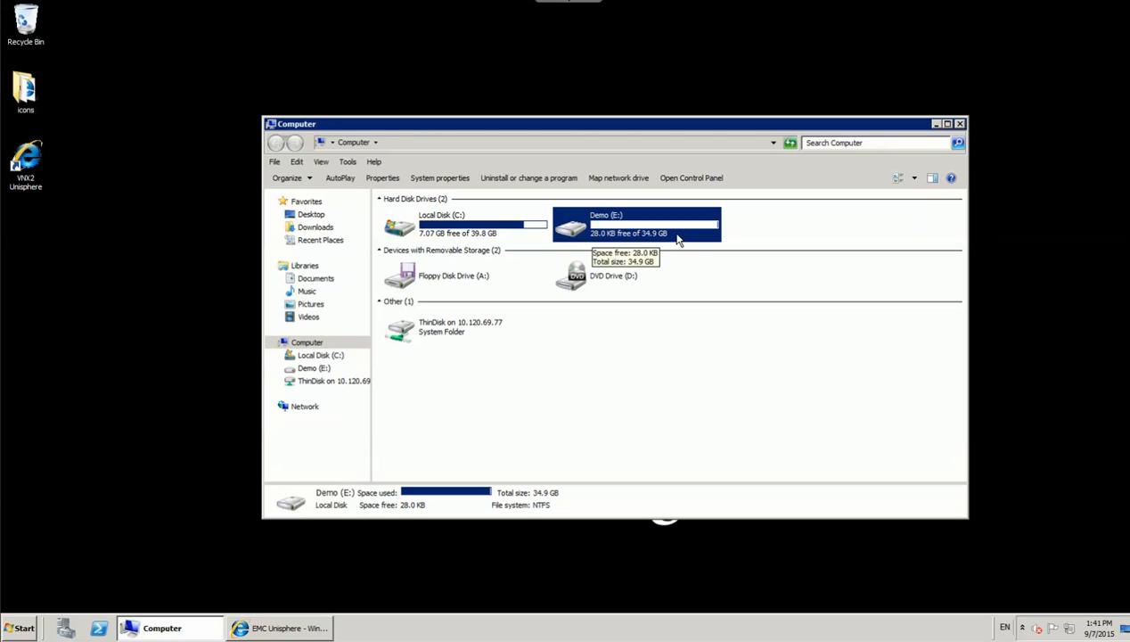
double_click(594, 233)
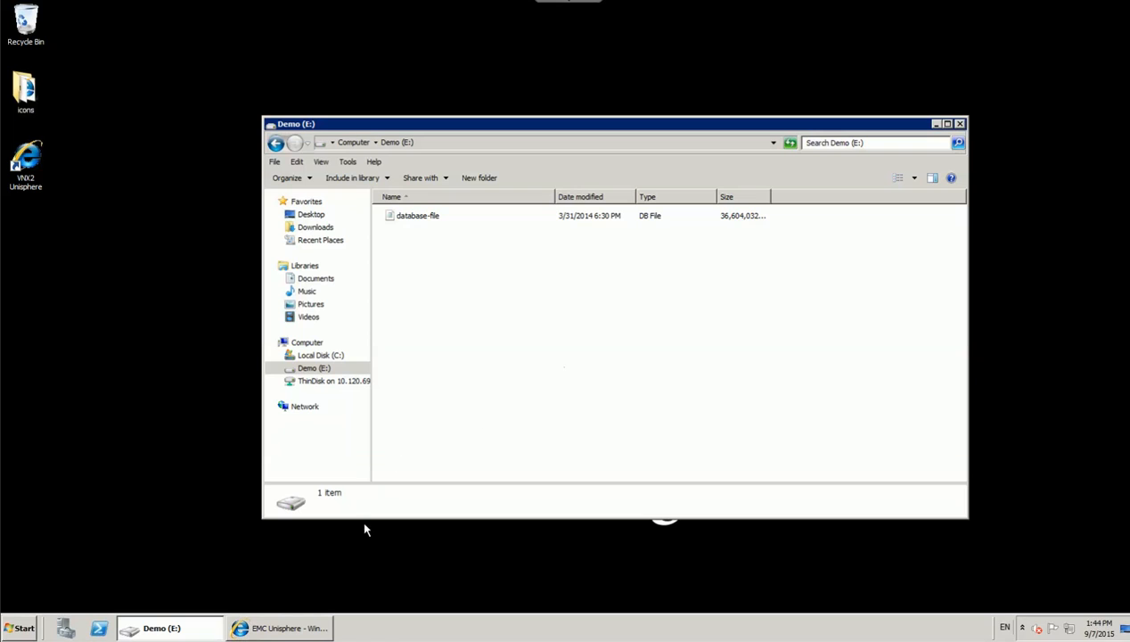
Step: View the LUN list in EMC Unisphere, and return to the drive overview in the Computer window to compare Demo (E:)
mouse_move(273, 631)
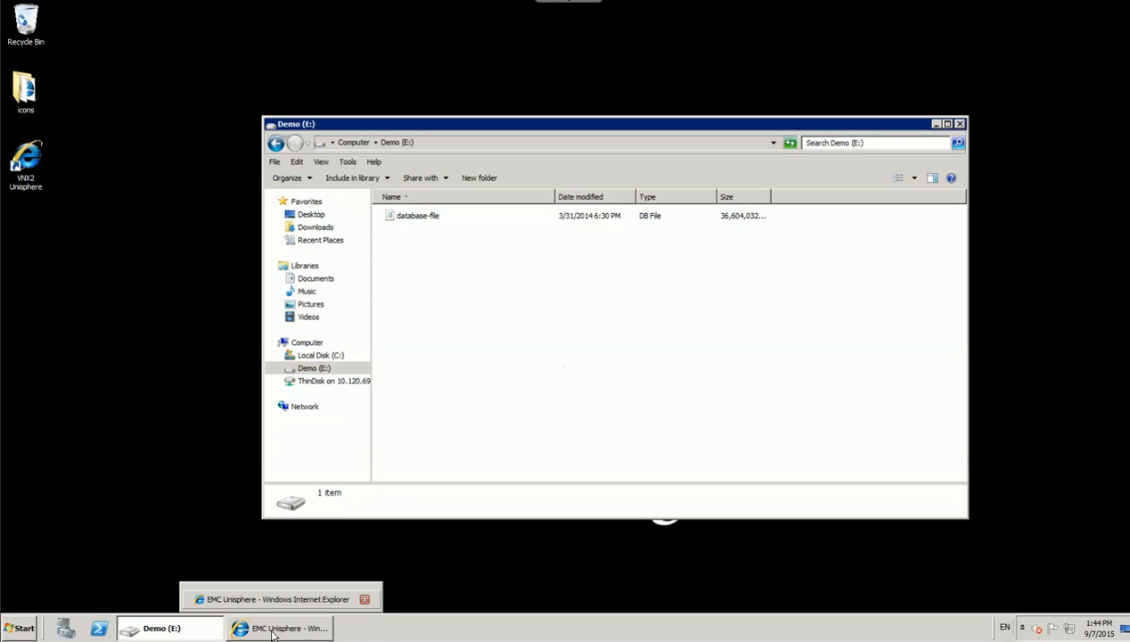
click(273, 628)
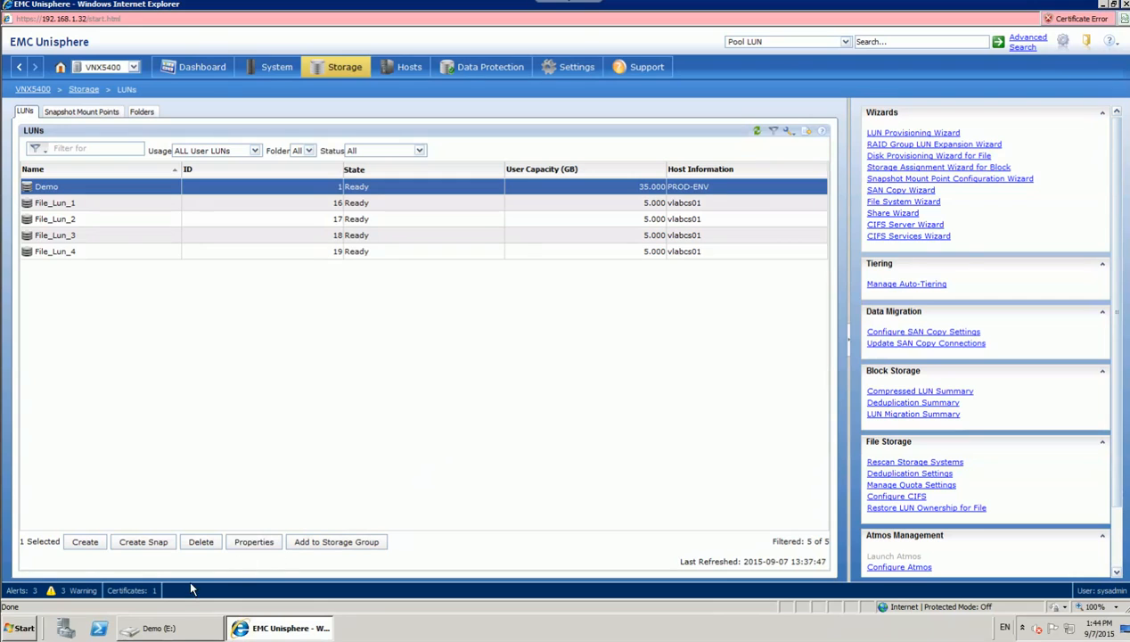
click(178, 626)
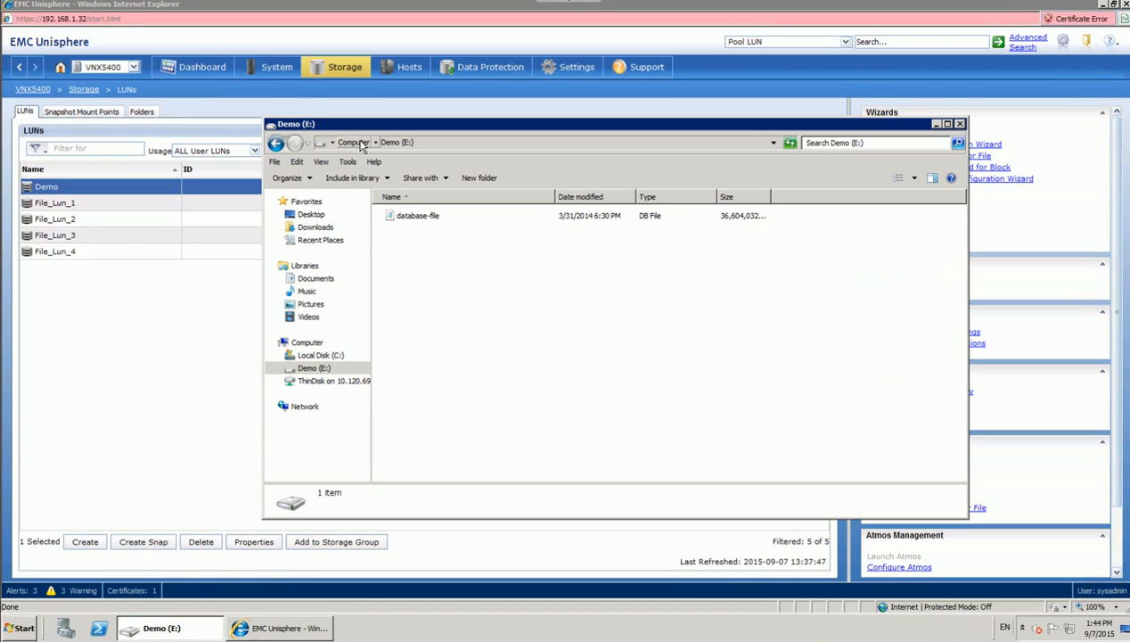
click(355, 142)
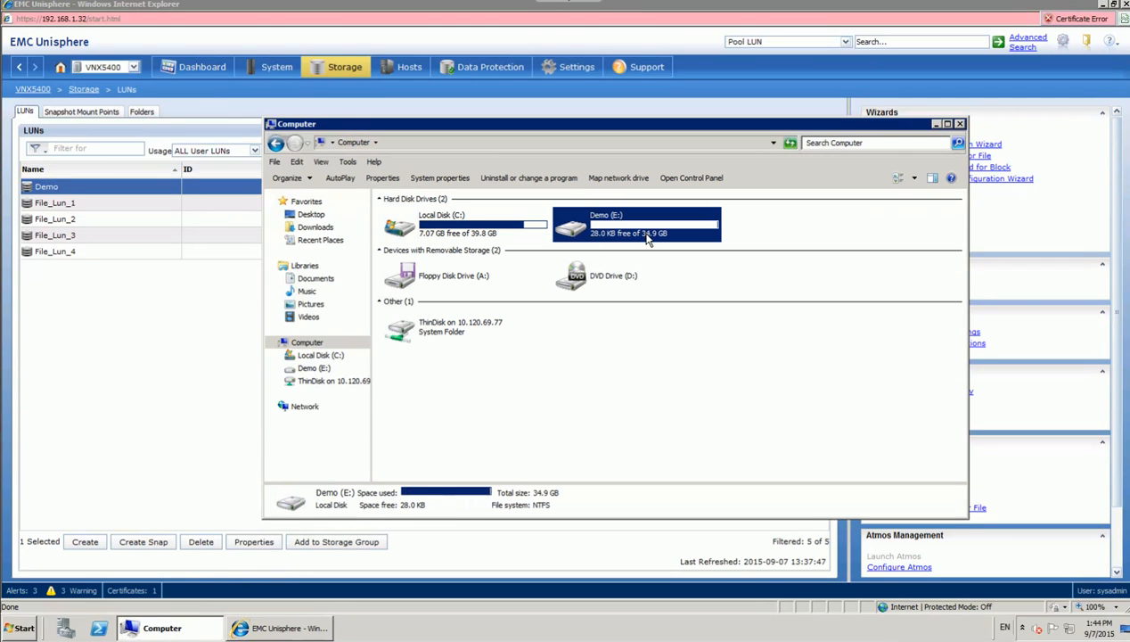
Step: Switch to EMC Unisphere and examine the hosts connected to the PROD-SG storage group
click(207, 366)
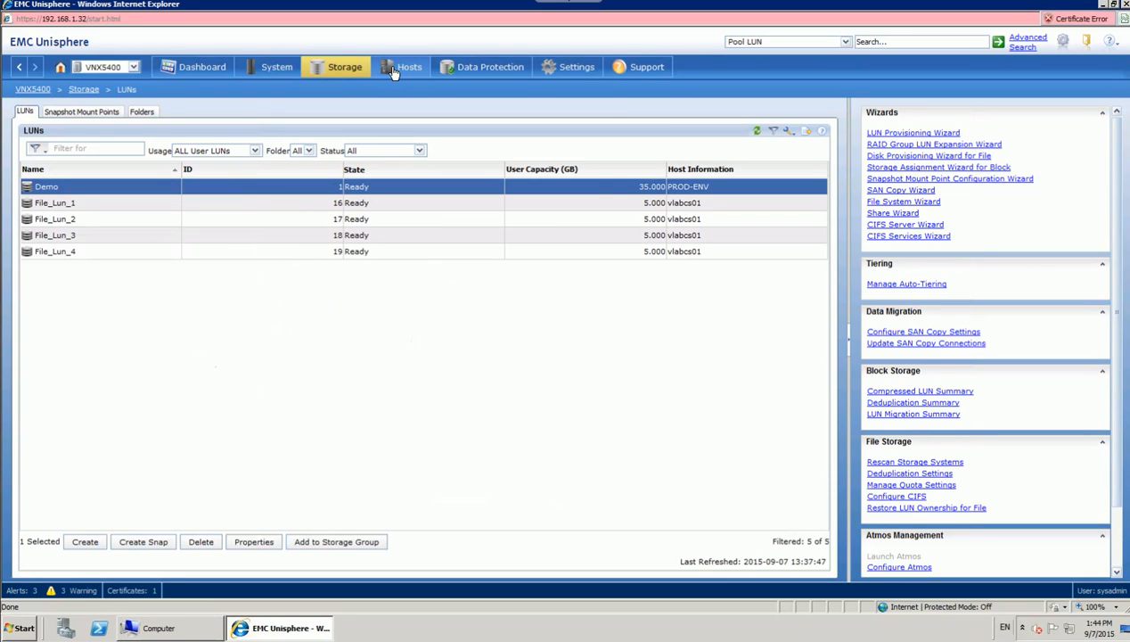
mouse_move(393, 72)
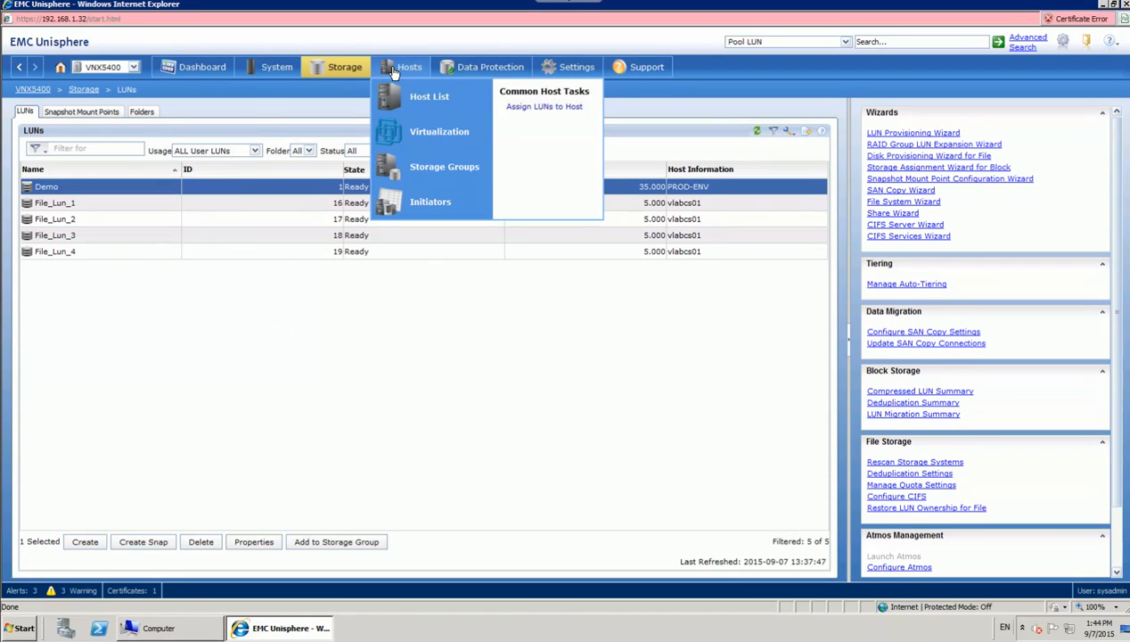
click(442, 169)
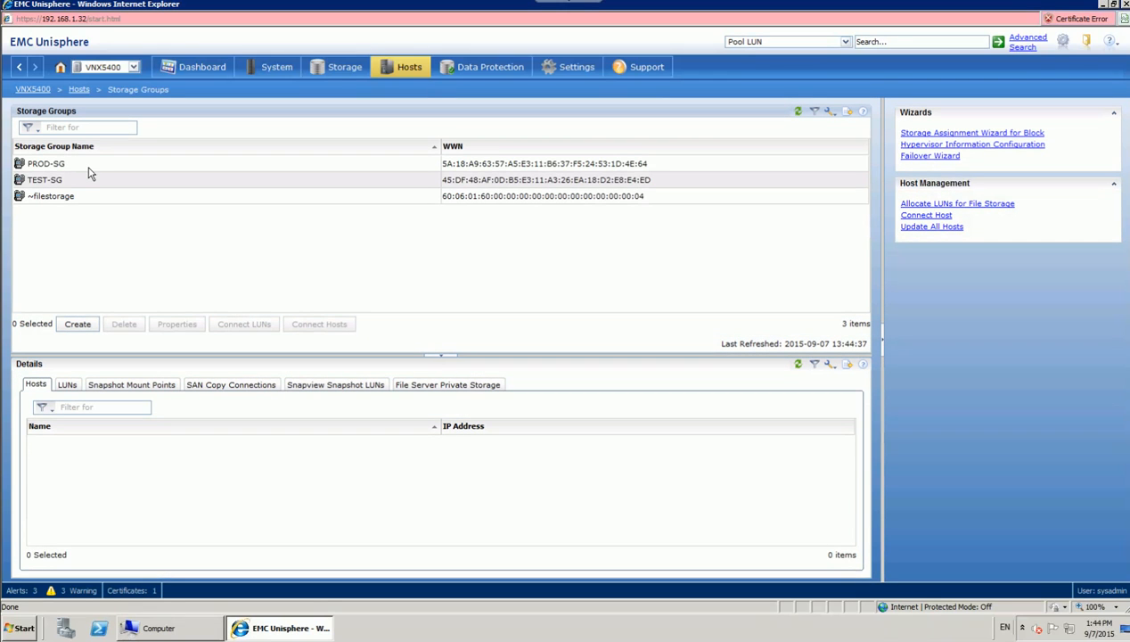
click(94, 168)
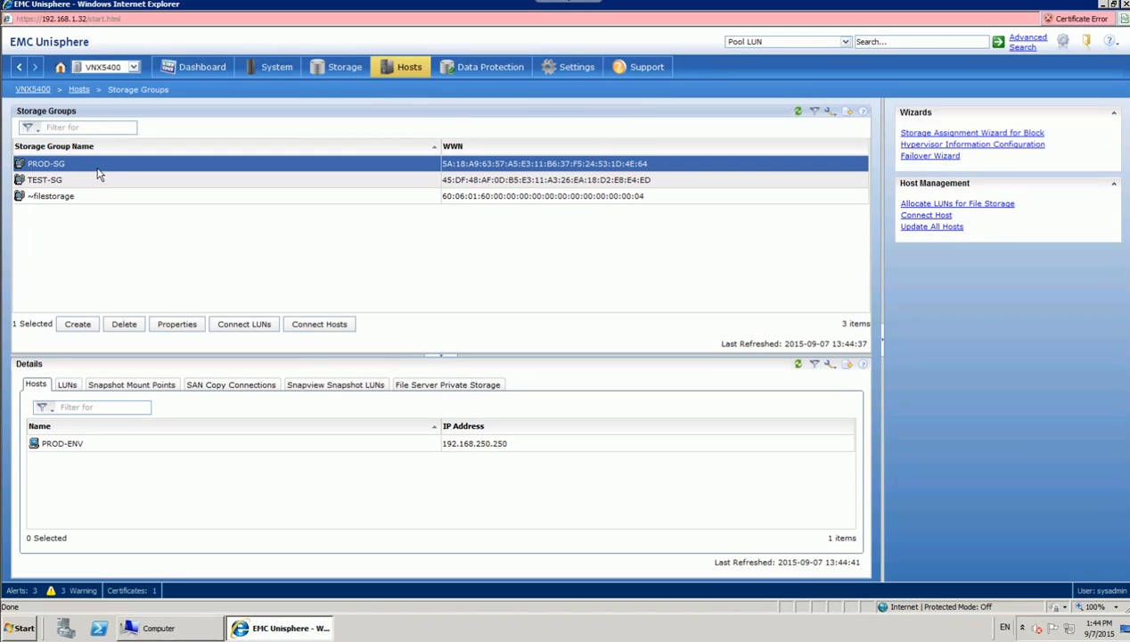
click(48, 449)
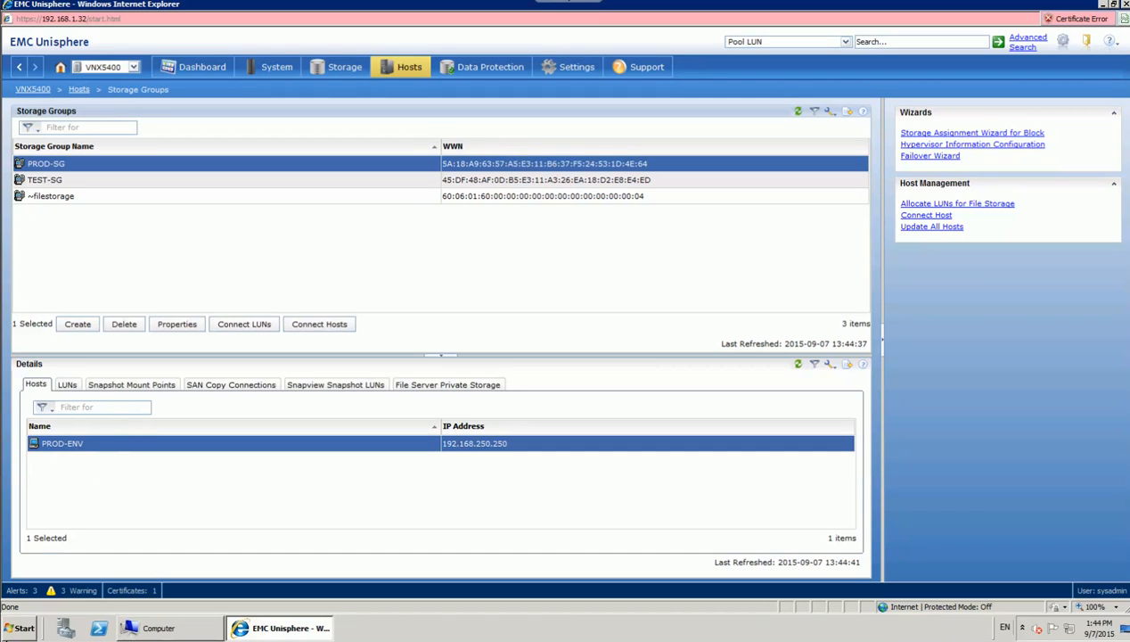
click(18, 633)
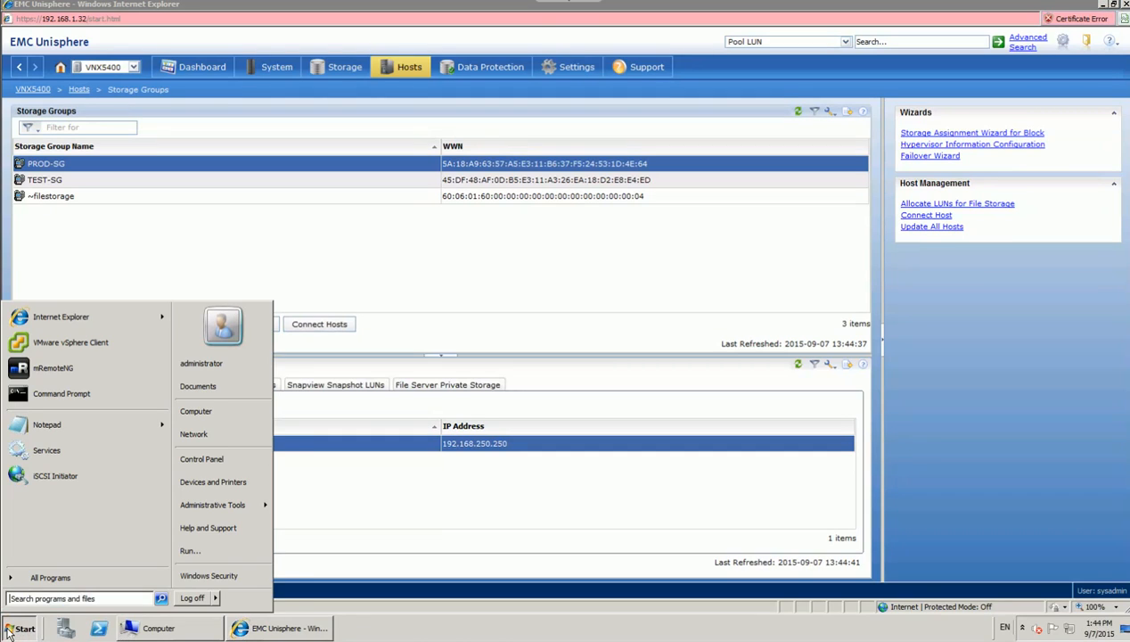
click(11, 630)
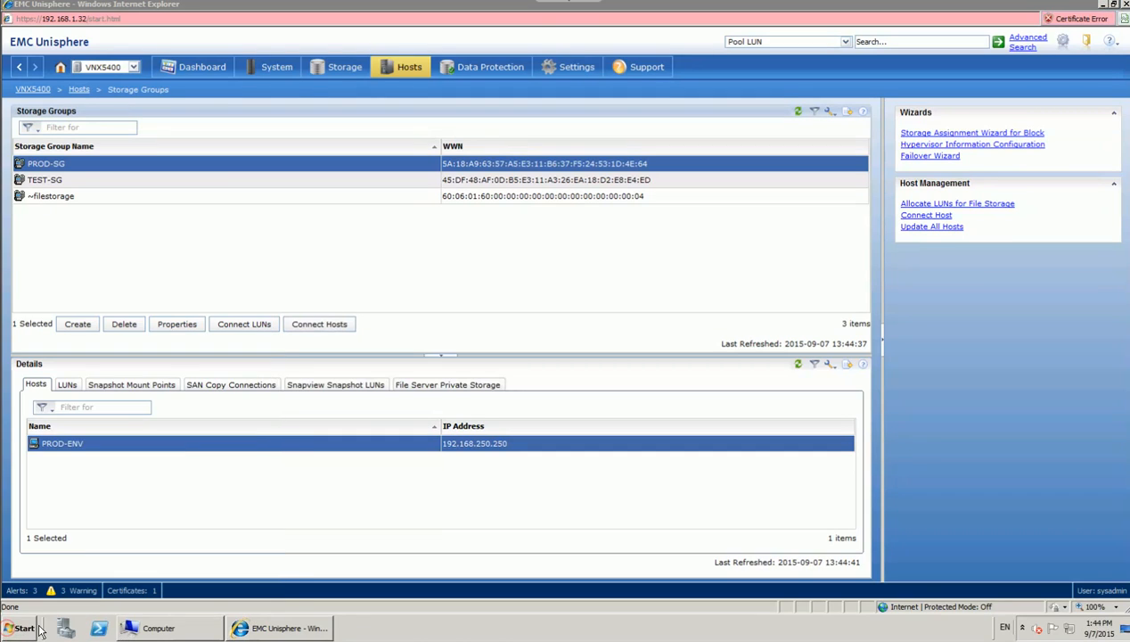
Step: Examine the host and LUNs of the TEST-SG storage group, and list the LUNs of PROD-SG
click(61, 182)
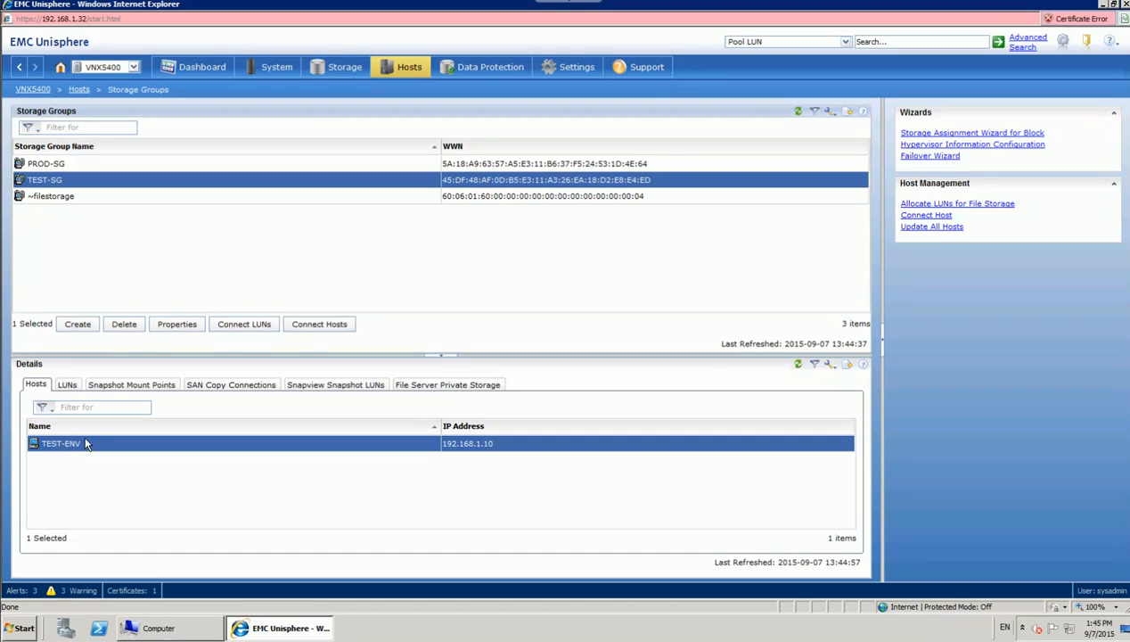
click(69, 386)
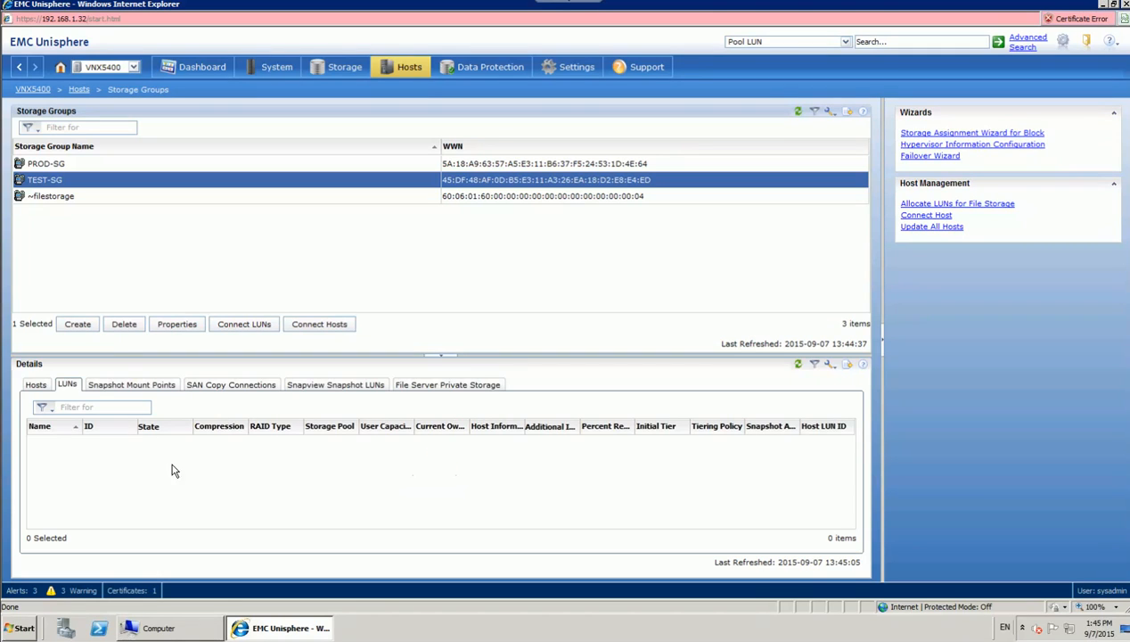
click(62, 163)
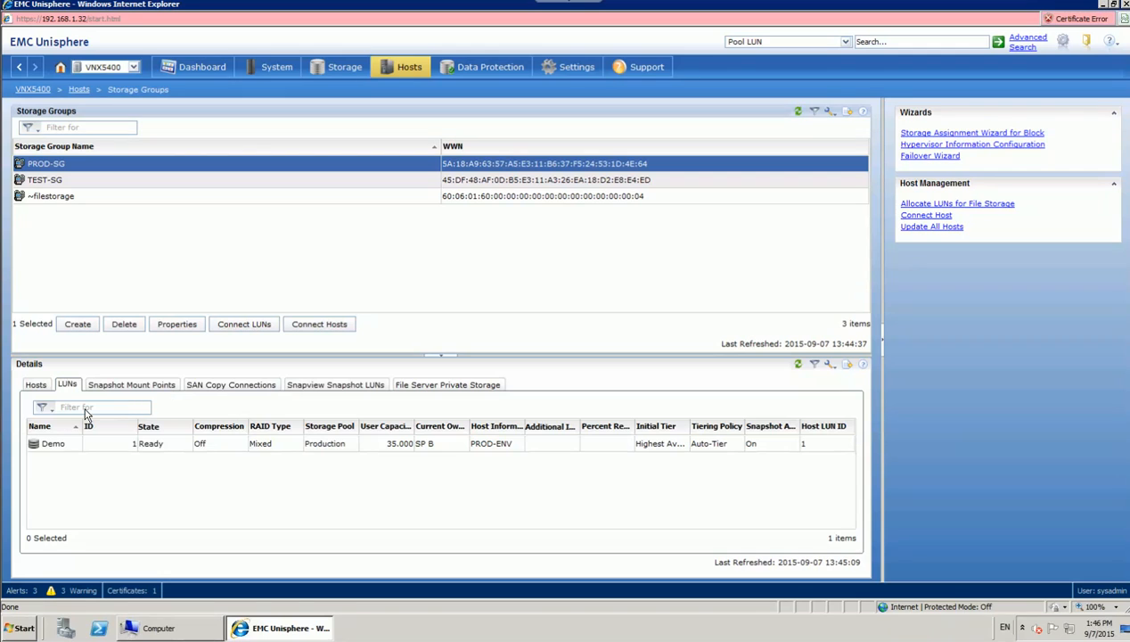
click(51, 443)
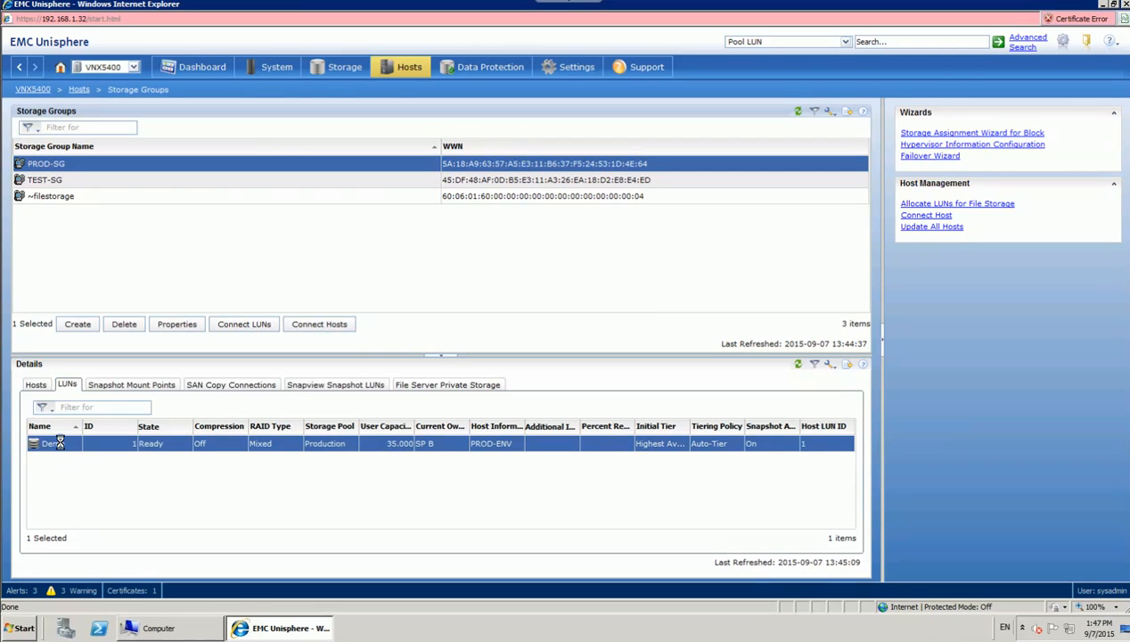
right_click(61, 444)
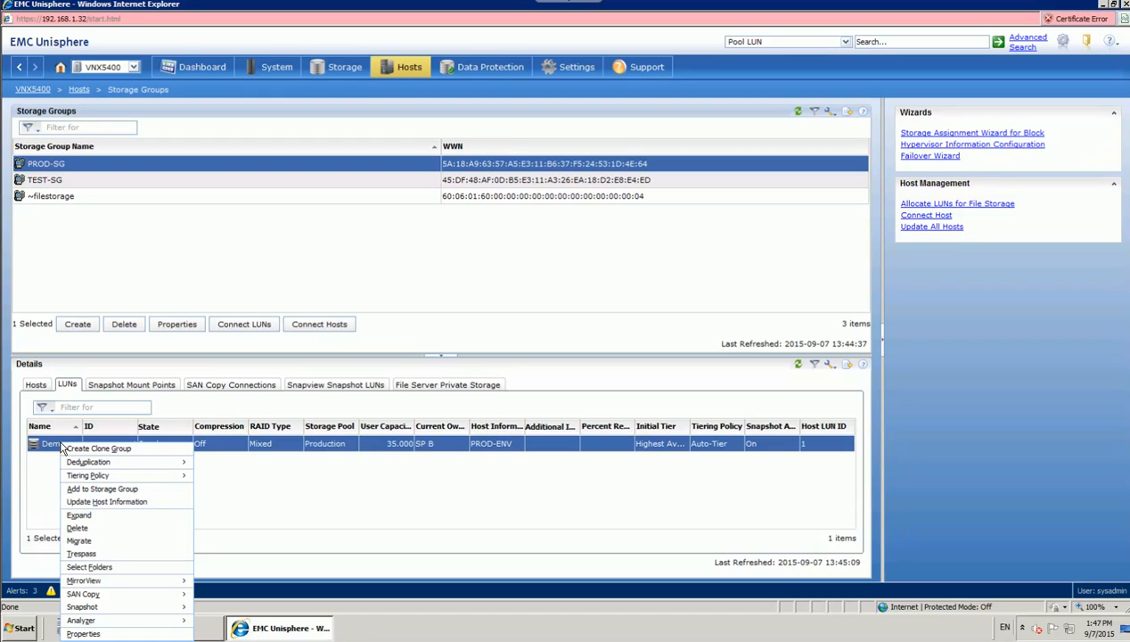
mouse_move(105, 609)
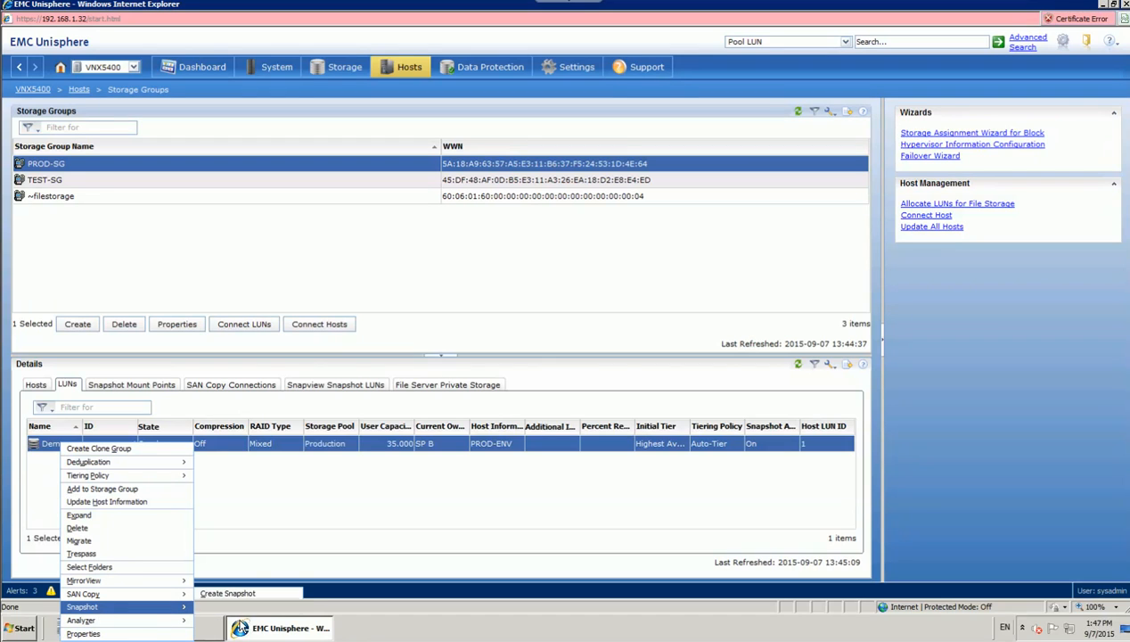
mouse_move(181, 609)
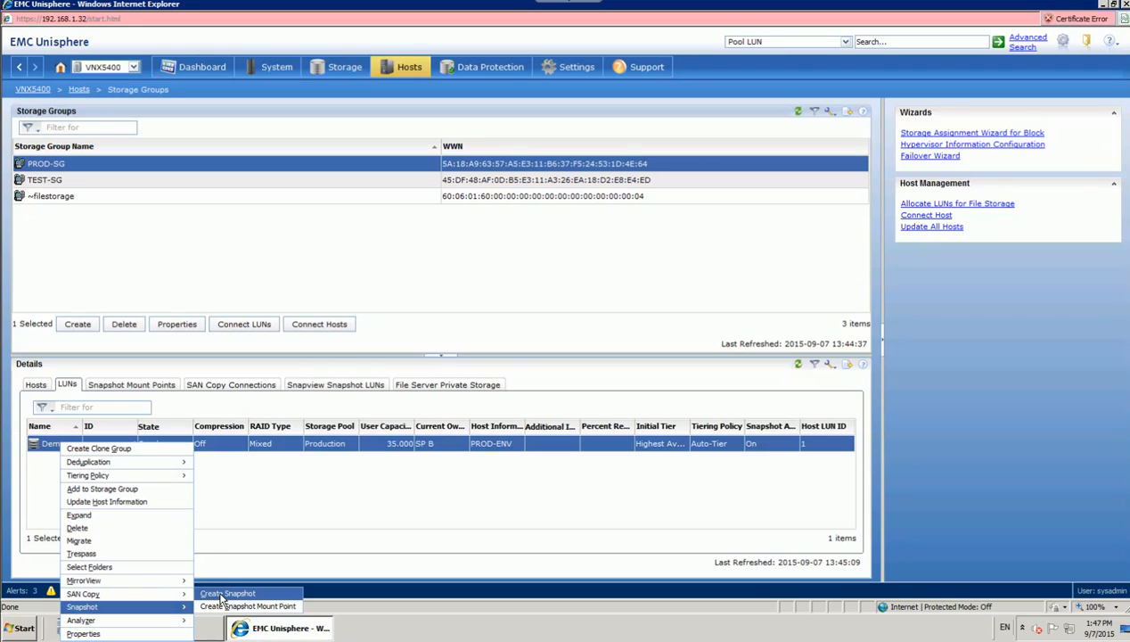
click(219, 509)
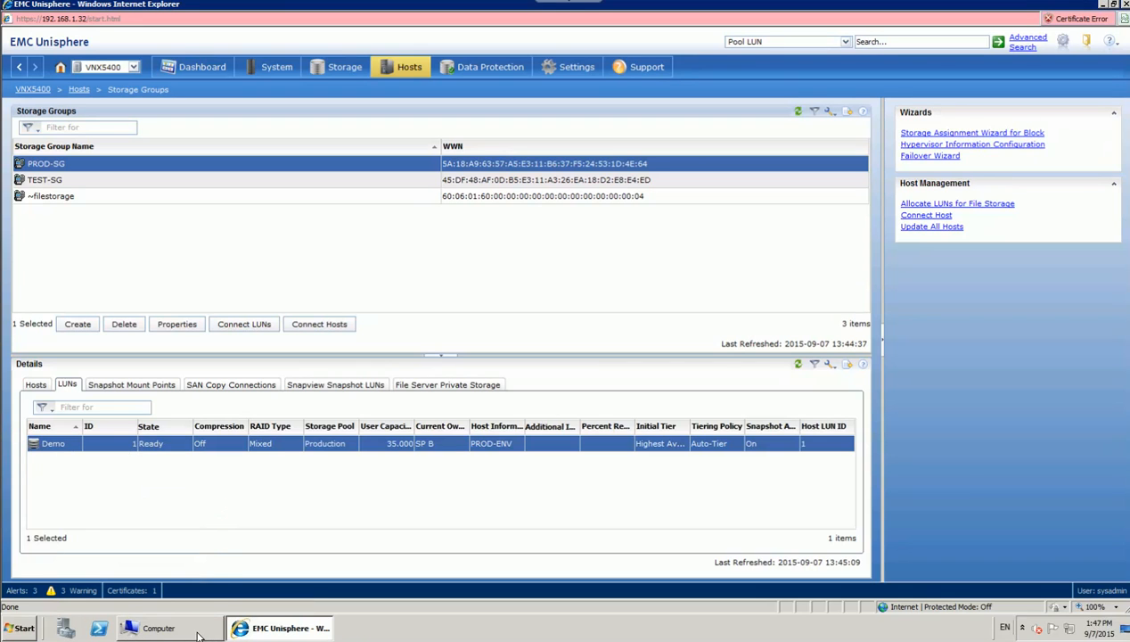
Step: Check the Demo (E:) drive in the Computer window and switch to Server Manager with Disk Management showing
click(196, 628)
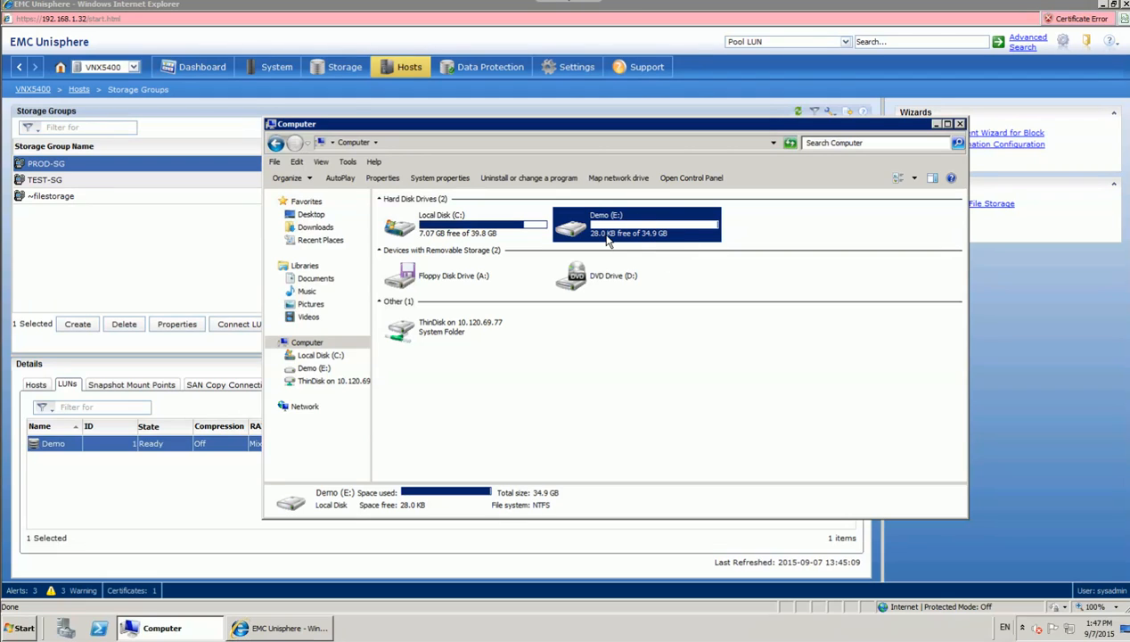
mouse_move(607, 240)
click(64, 630)
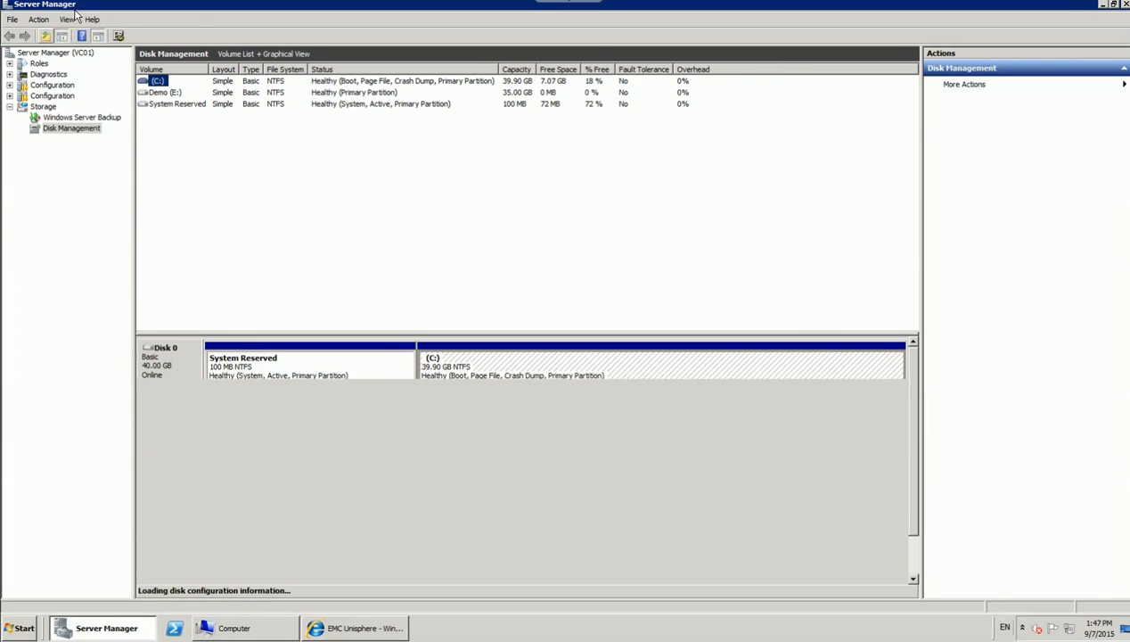
click(167, 93)
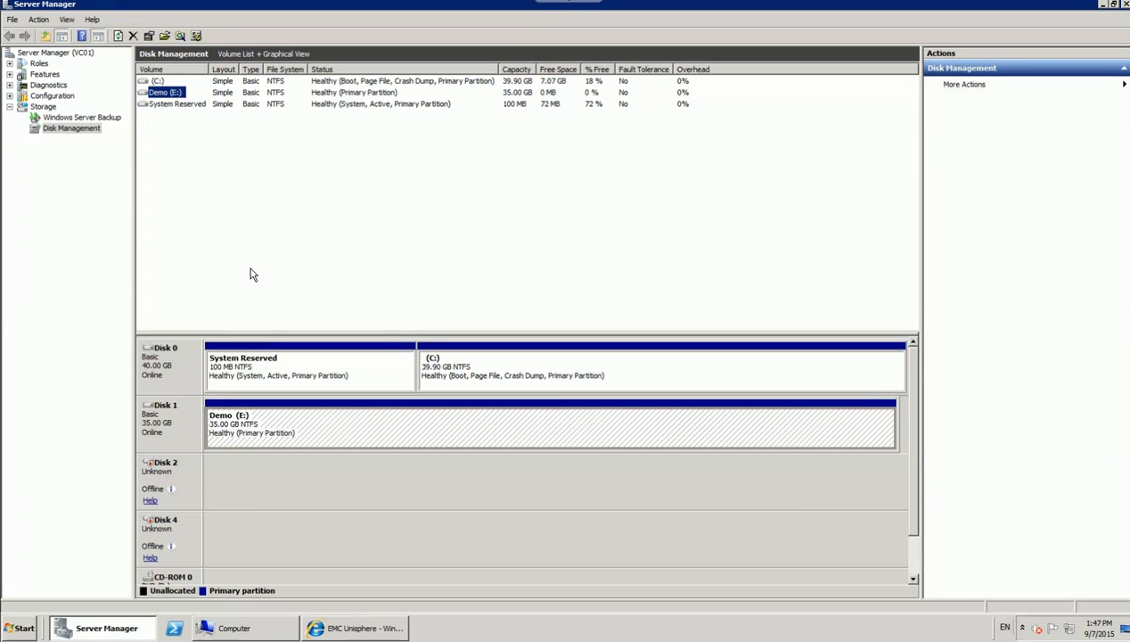
right_click(178, 97)
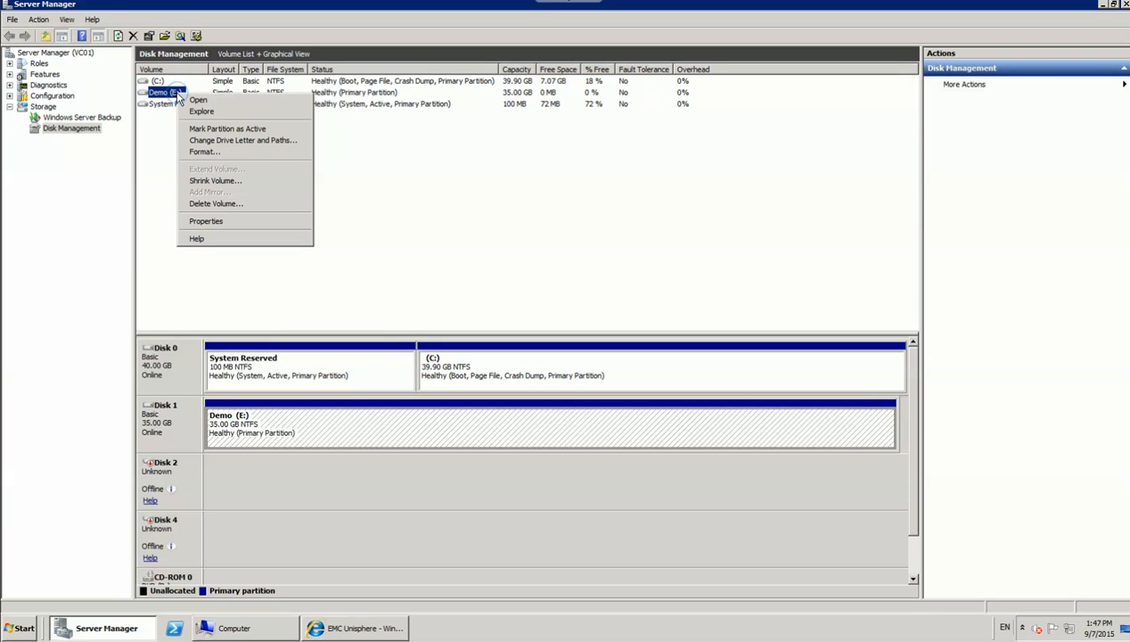
click(228, 142)
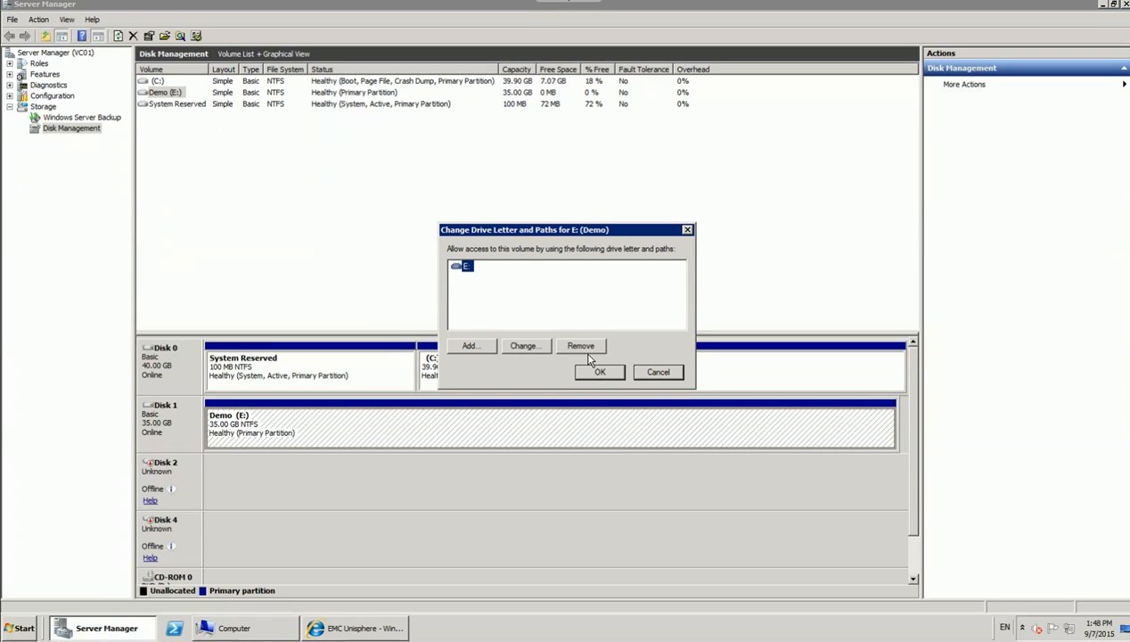
click(653, 372)
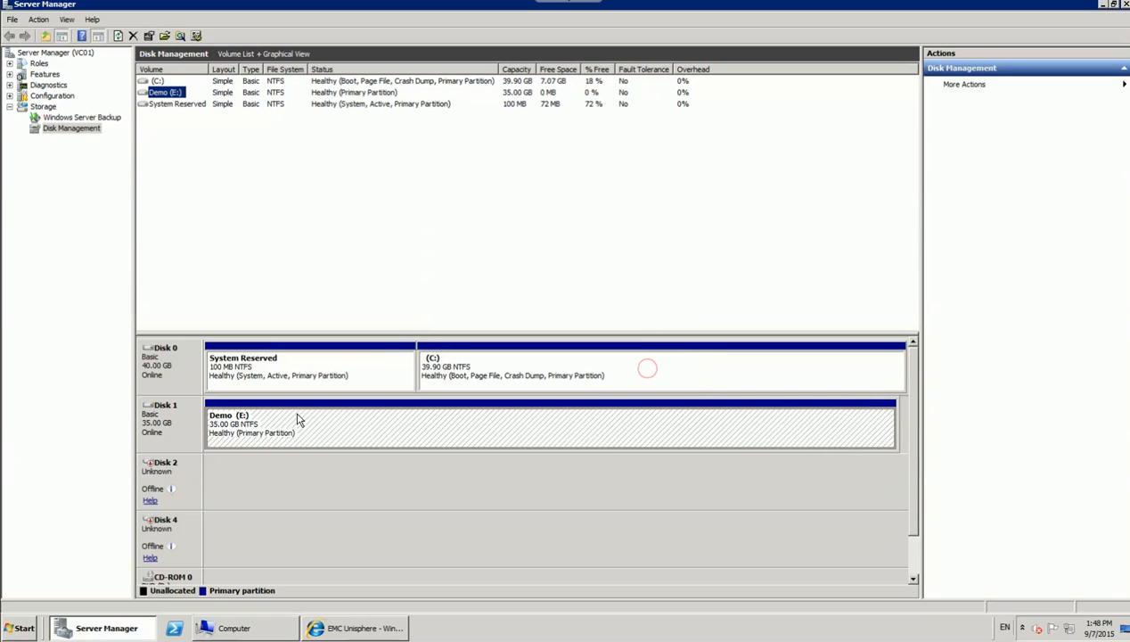
Step: Take Disk 1, which holds the Demo (E:) volume, offline and check the drive list in the Computer window
click(183, 432)
right_click(184, 430)
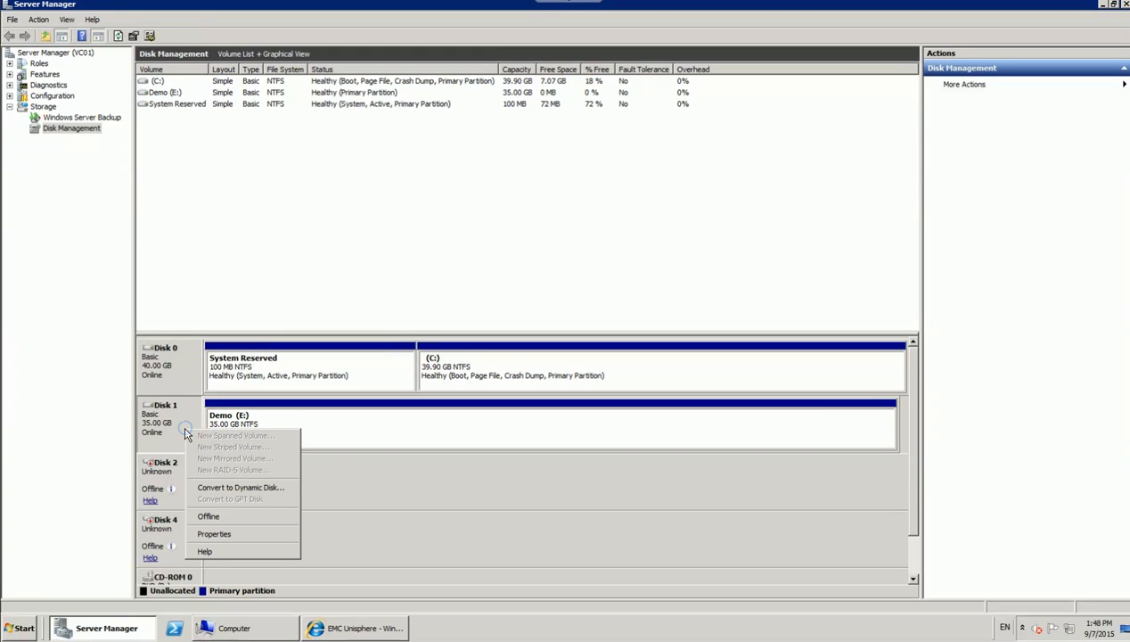
click(209, 517)
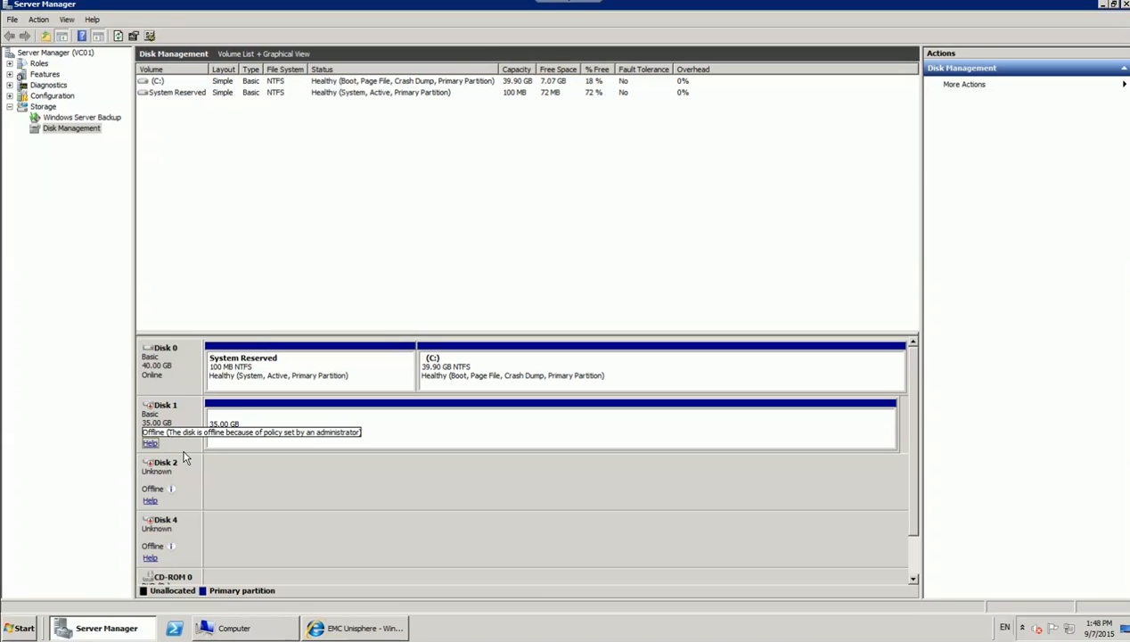
click(249, 628)
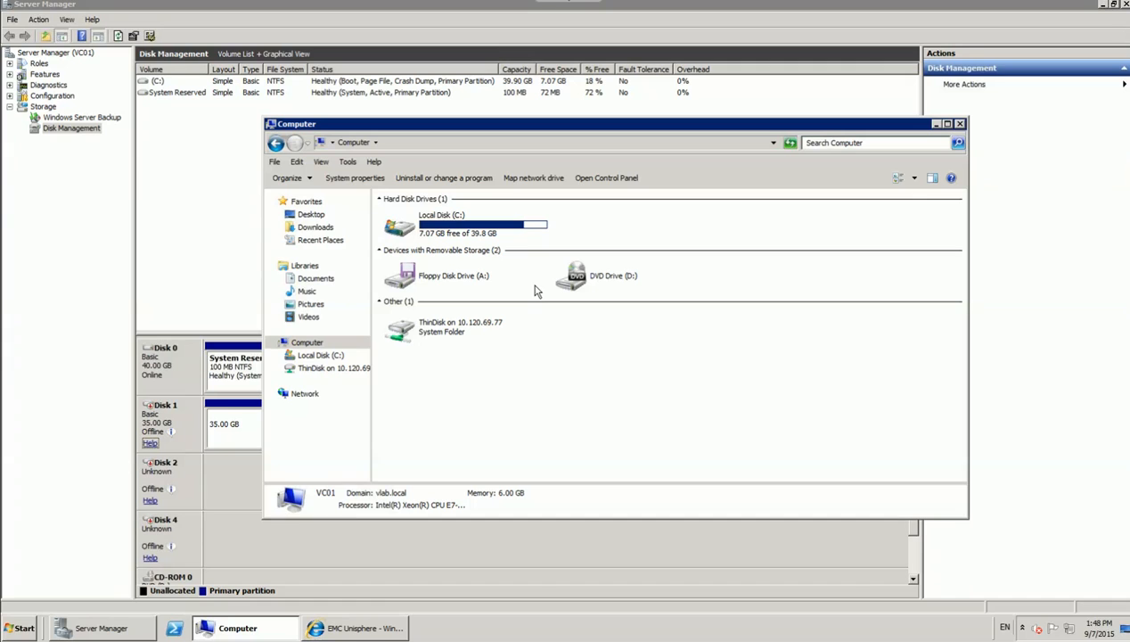
Step: Switch to EMC Unisphere and create a snapshot of the Demo LUN named FIST_SNAP with the description "that is our first snapshot"
click(372, 628)
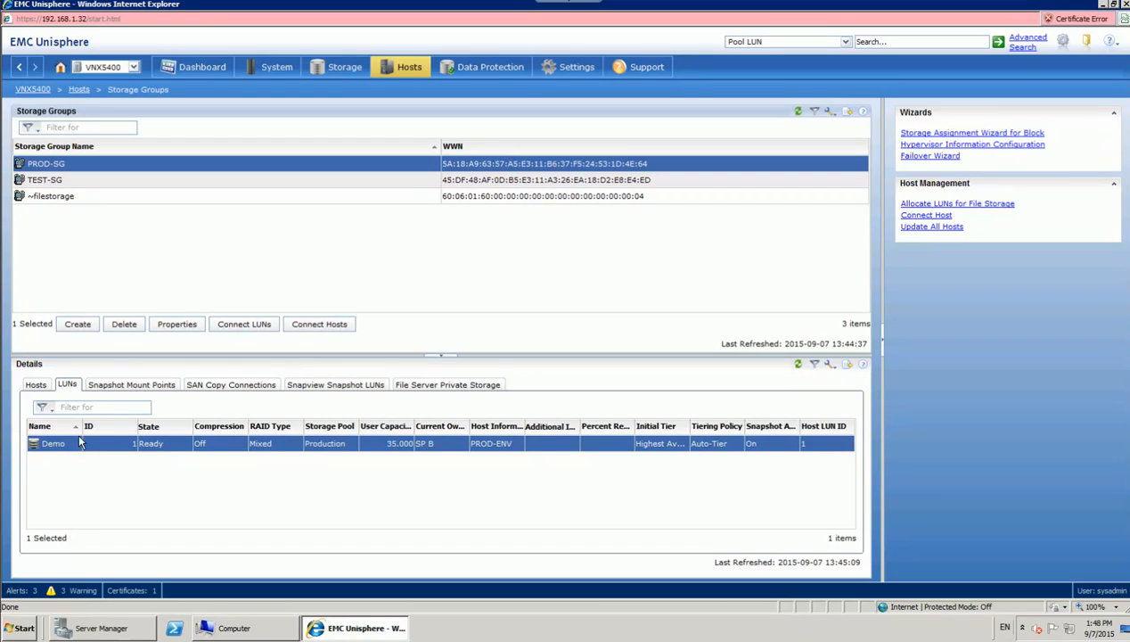
click(53, 451)
right_click(75, 446)
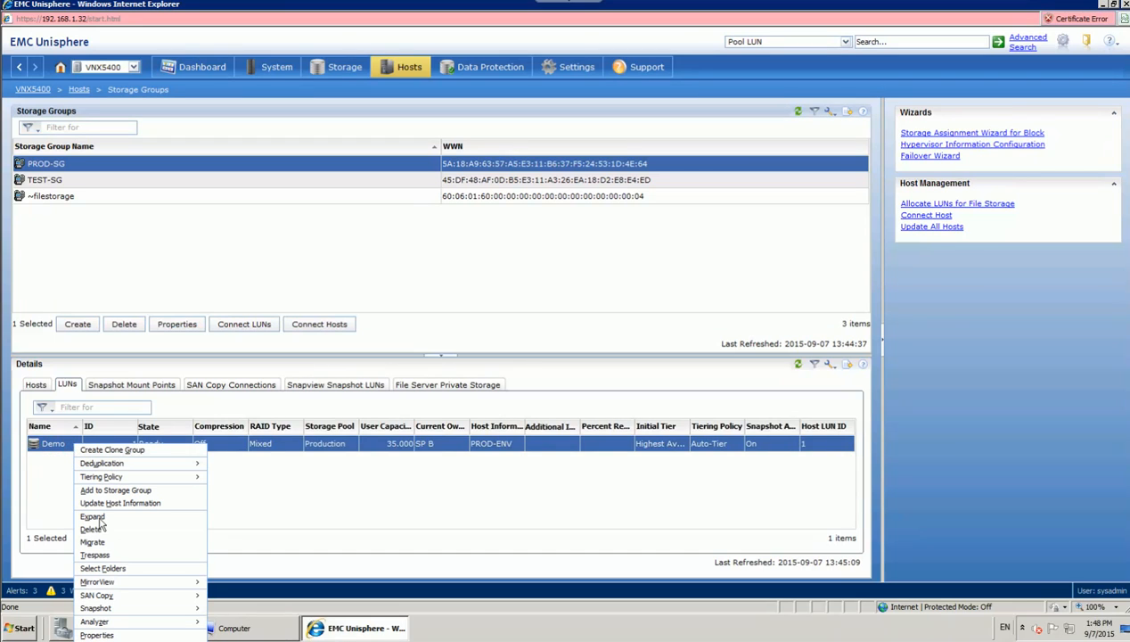
mouse_move(125, 608)
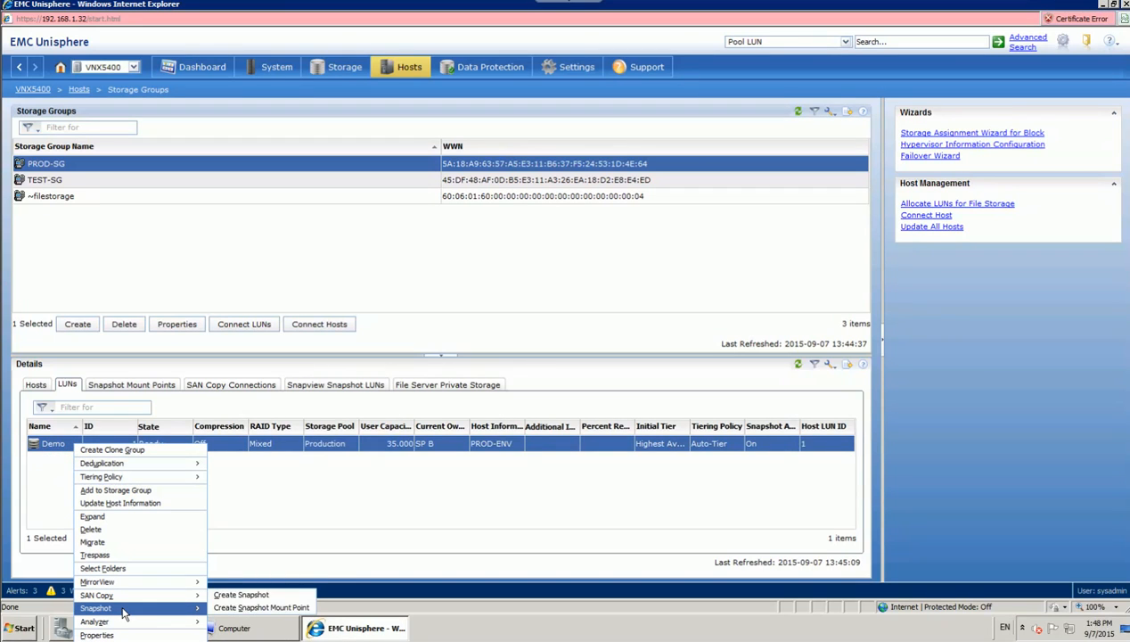
click(232, 594)
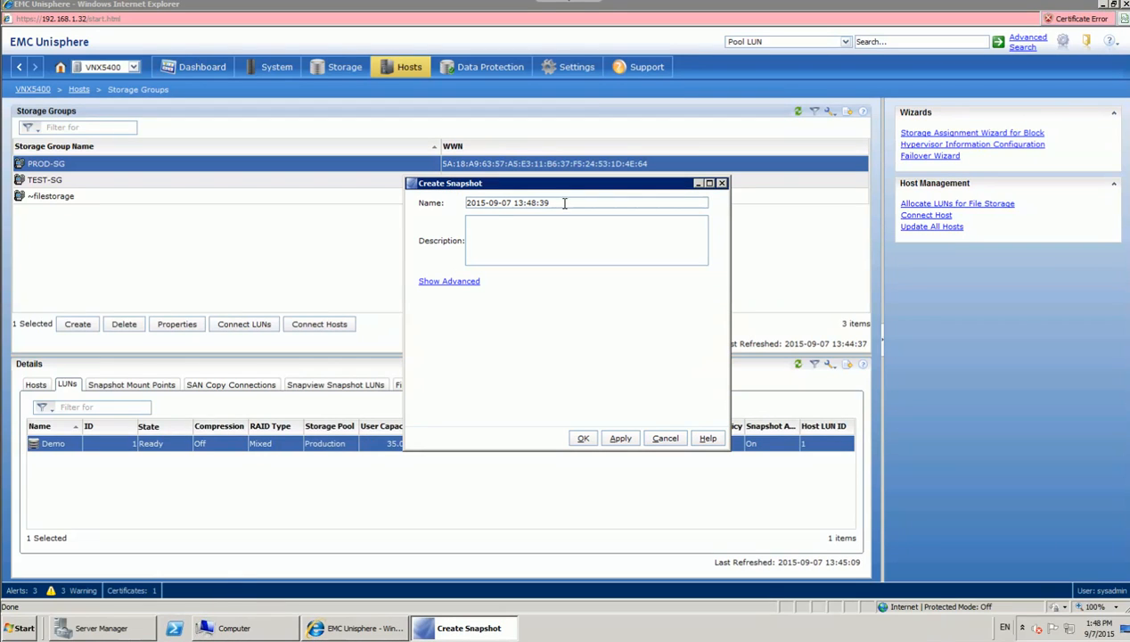
drag(564, 204, 420, 195)
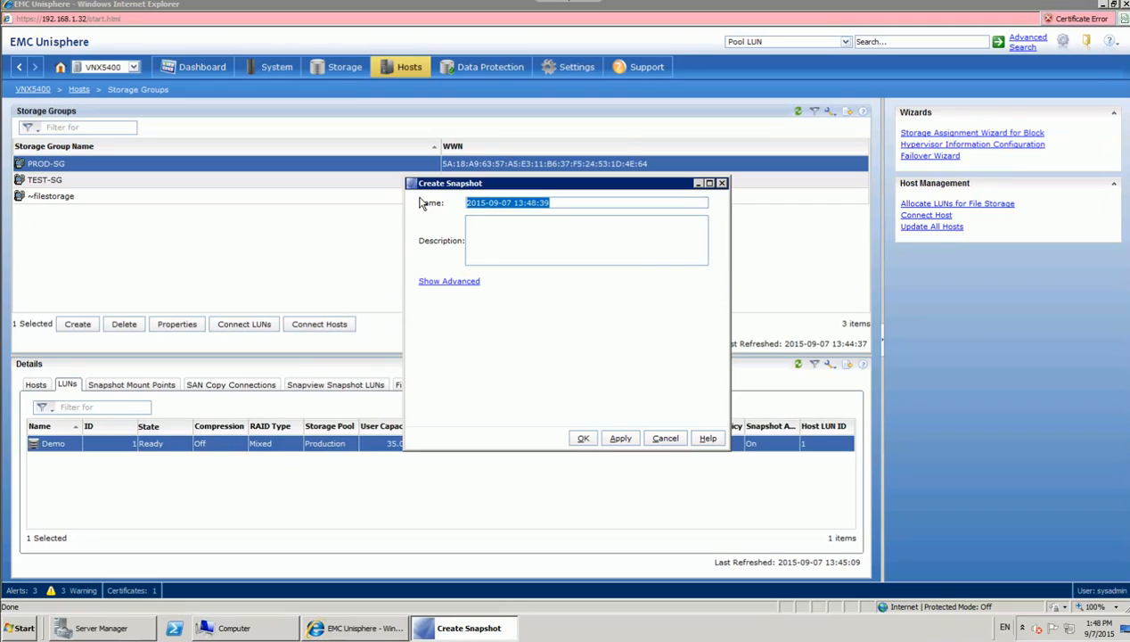
text(Fi)
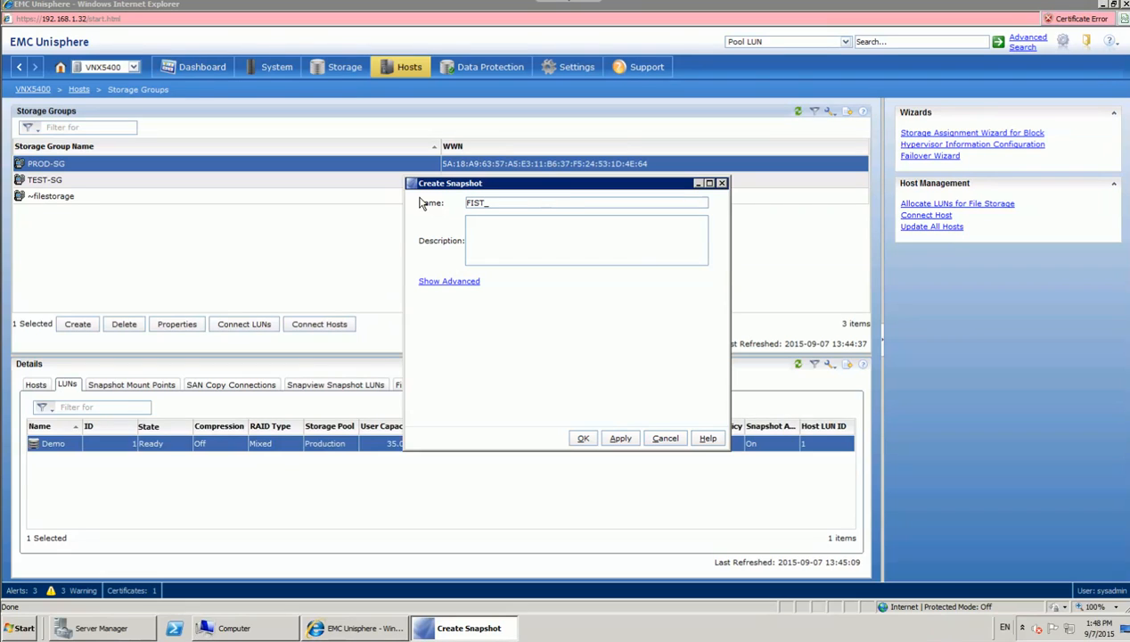
click(474, 223)
text(tha t)
click(584, 438)
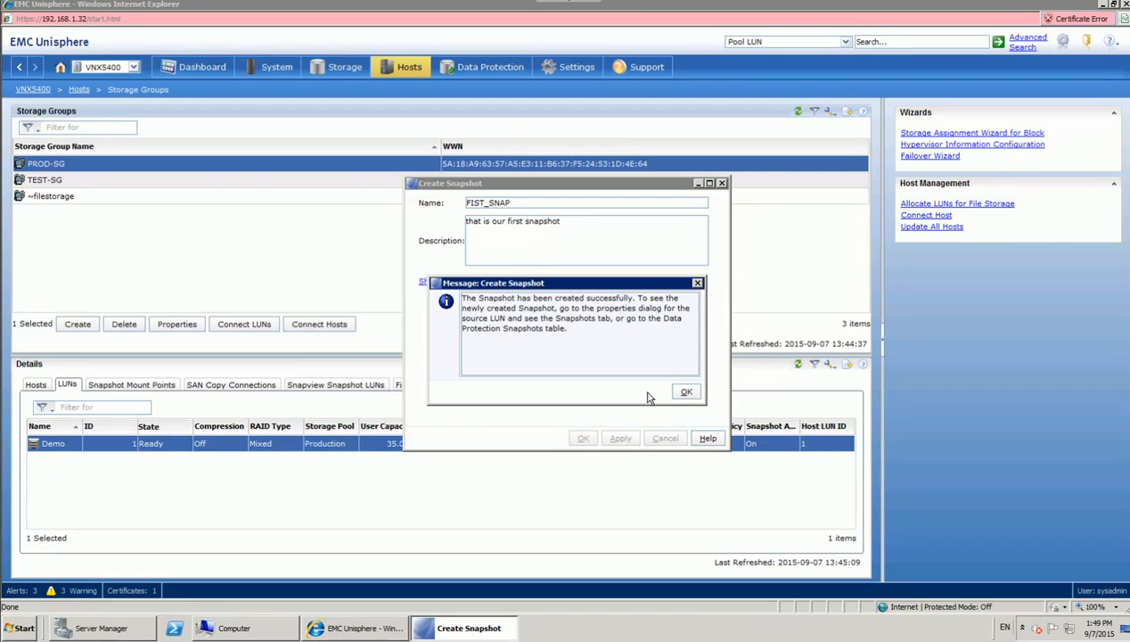
click(685, 393)
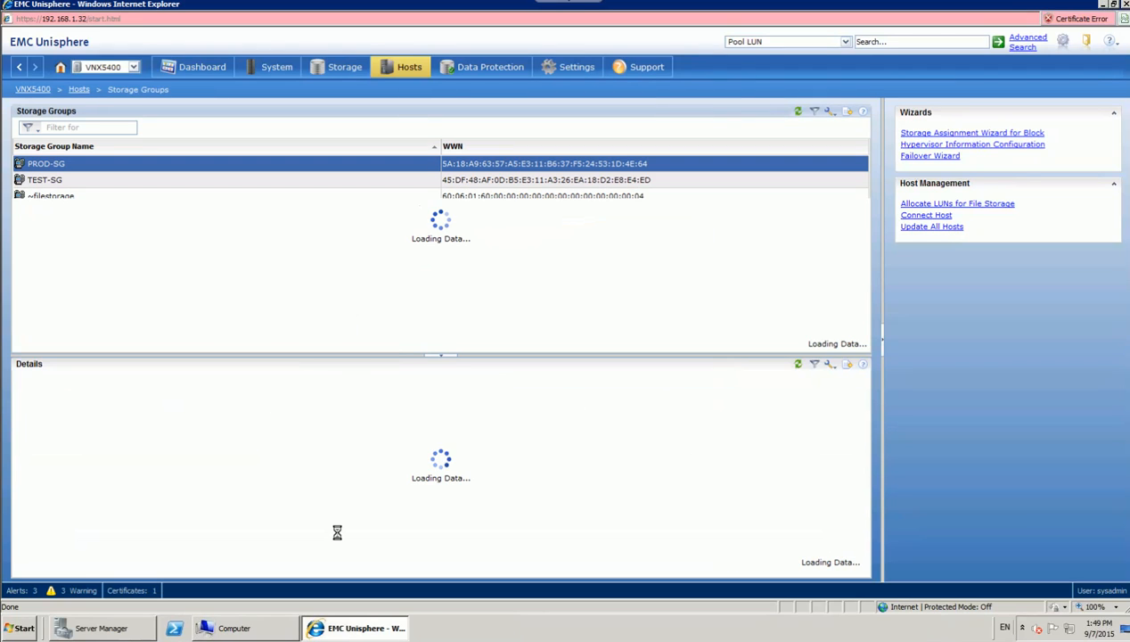
Step: Switch to Server Manager, bring Disk 1 back online, and check the Demo (E:) drive in the Computer window
click(138, 629)
mouse_move(150, 636)
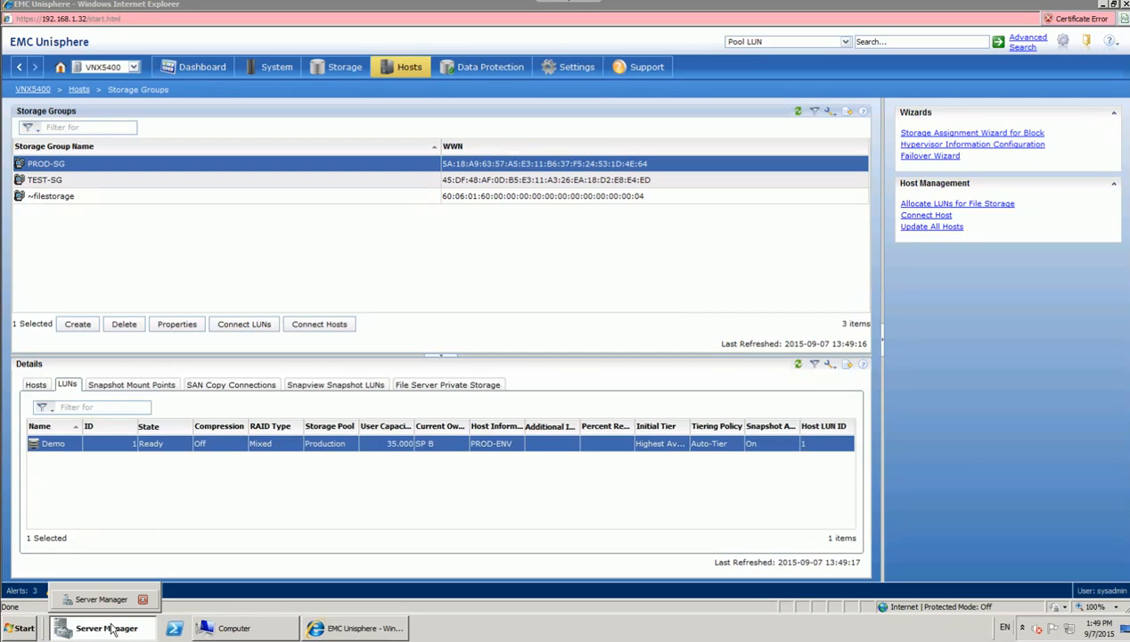
click(113, 628)
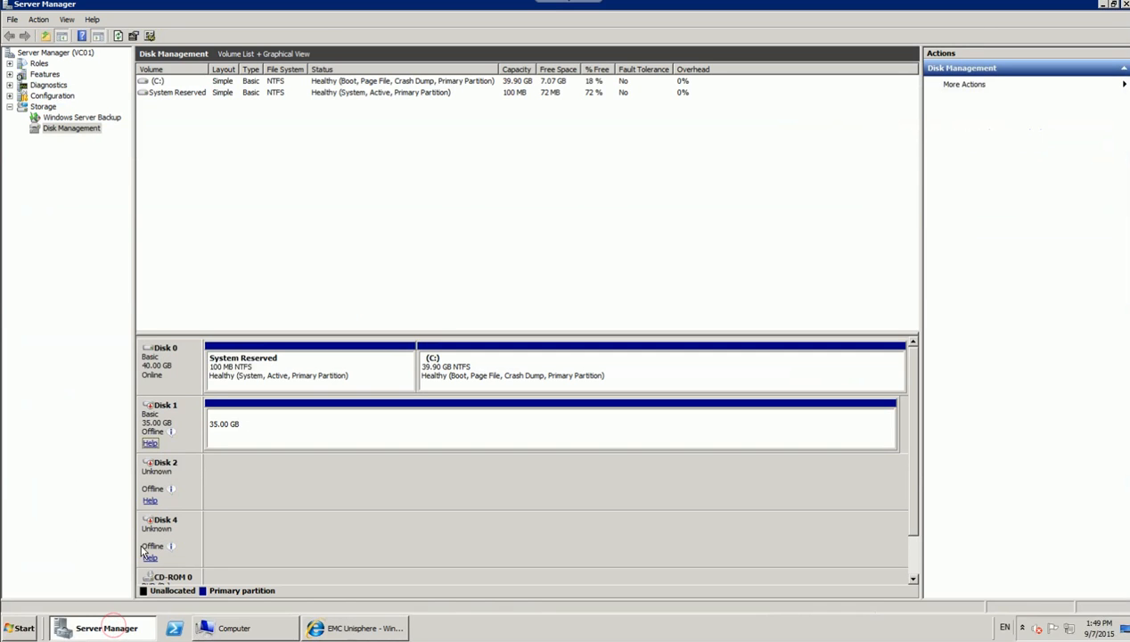
right_click(181, 415)
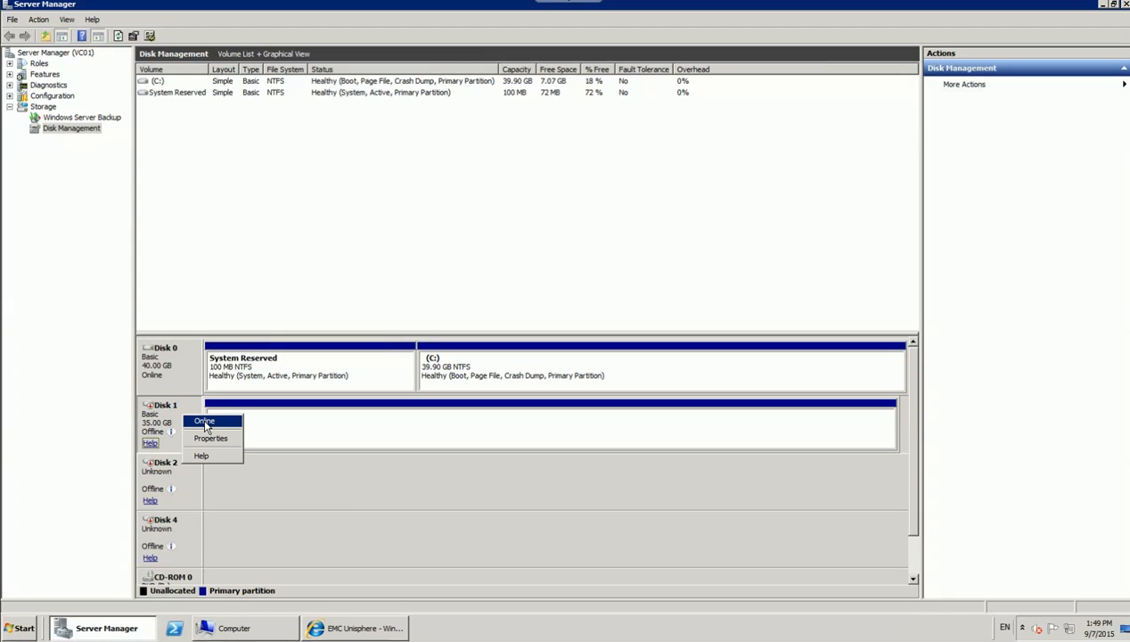
click(206, 423)
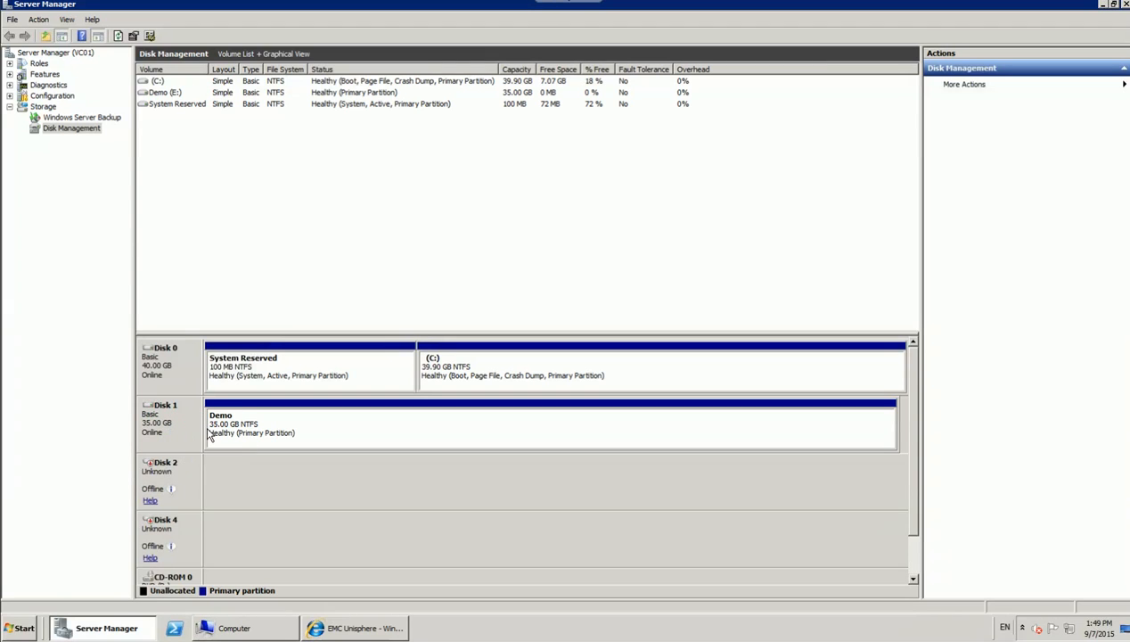
click(236, 628)
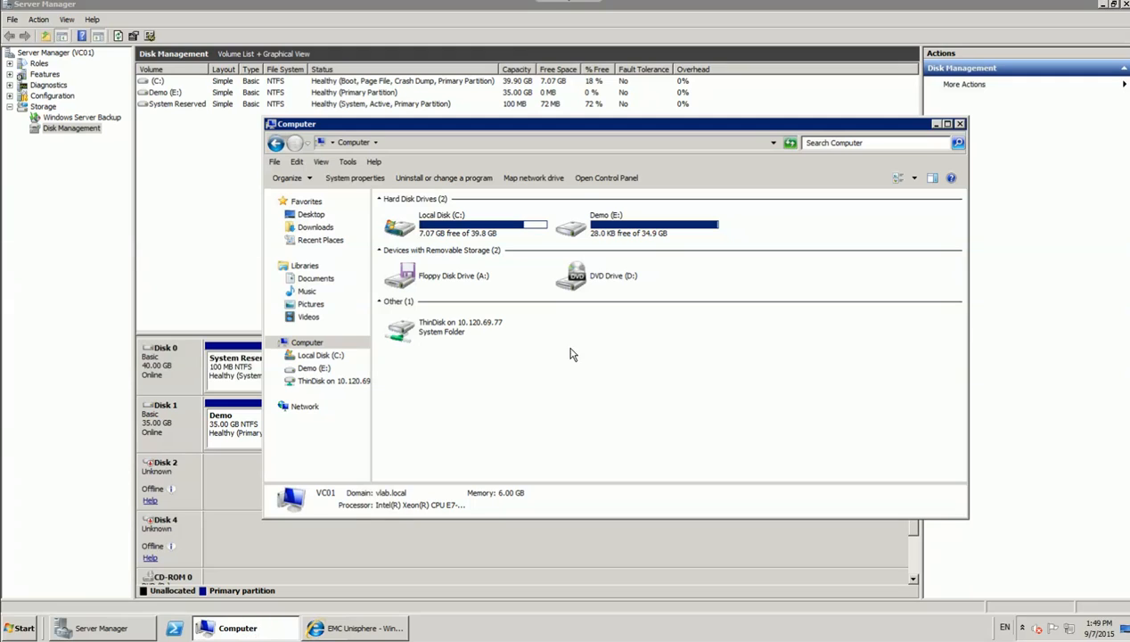
click(660, 232)
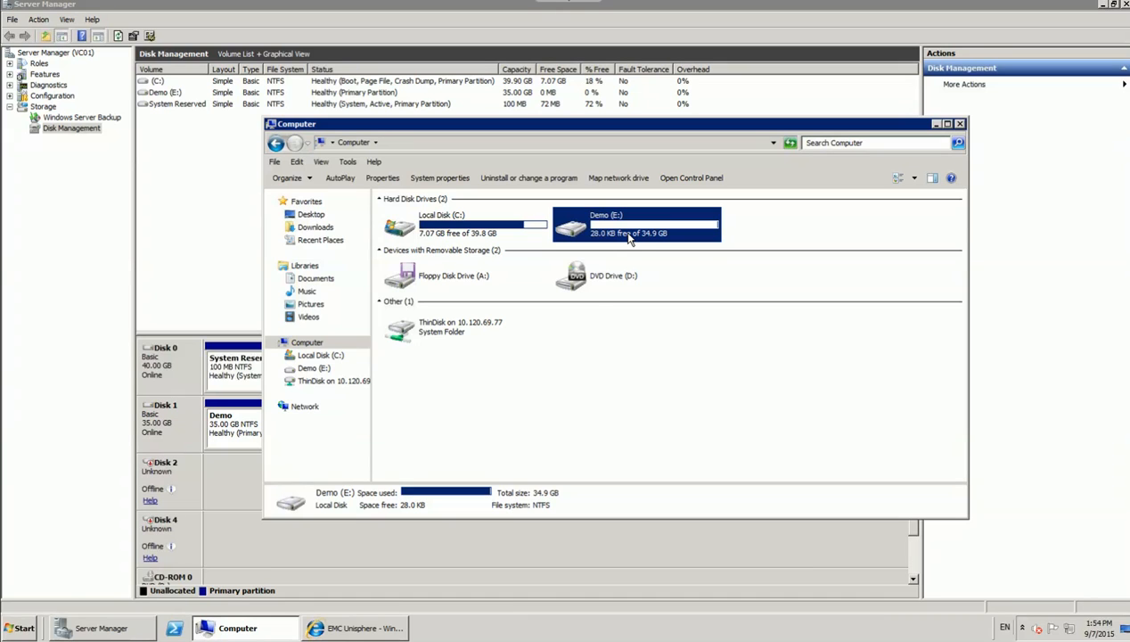
click(591, 353)
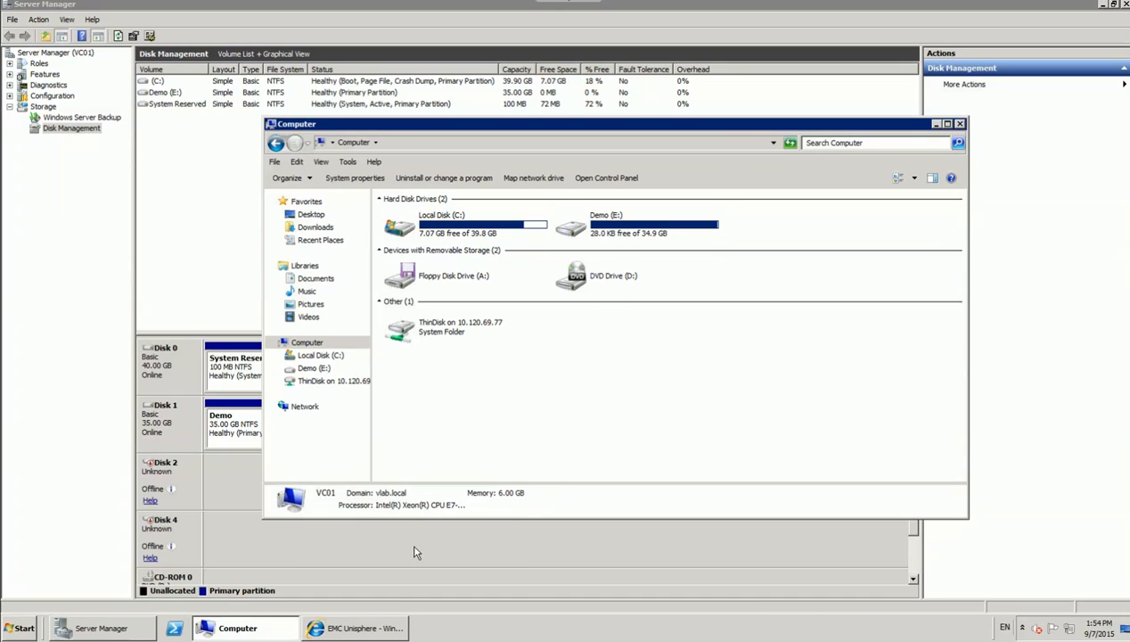
Step: Switch to EMC Unisphere, list the LUN snapshots, and select FIST_SNAP under the Demo LUN
click(374, 630)
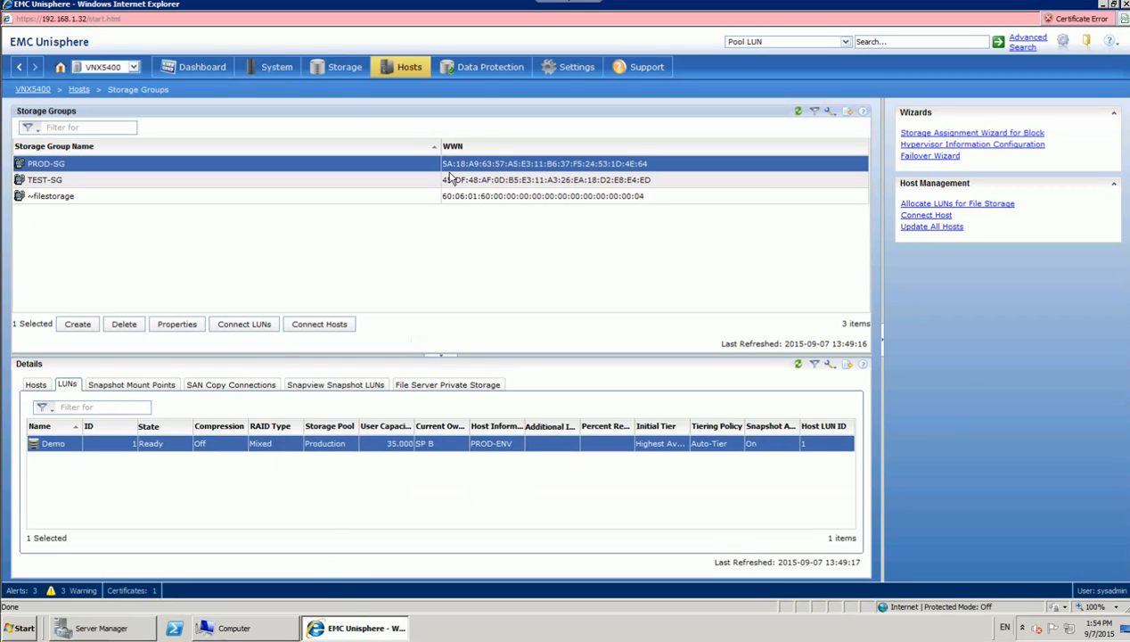
mouse_move(480, 73)
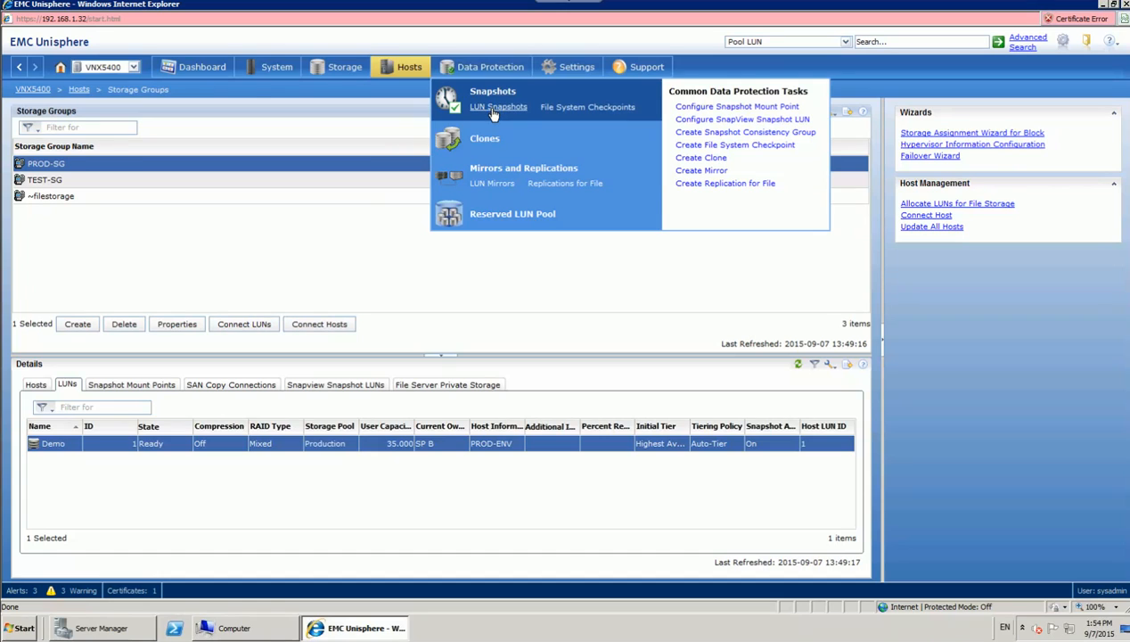
click(491, 108)
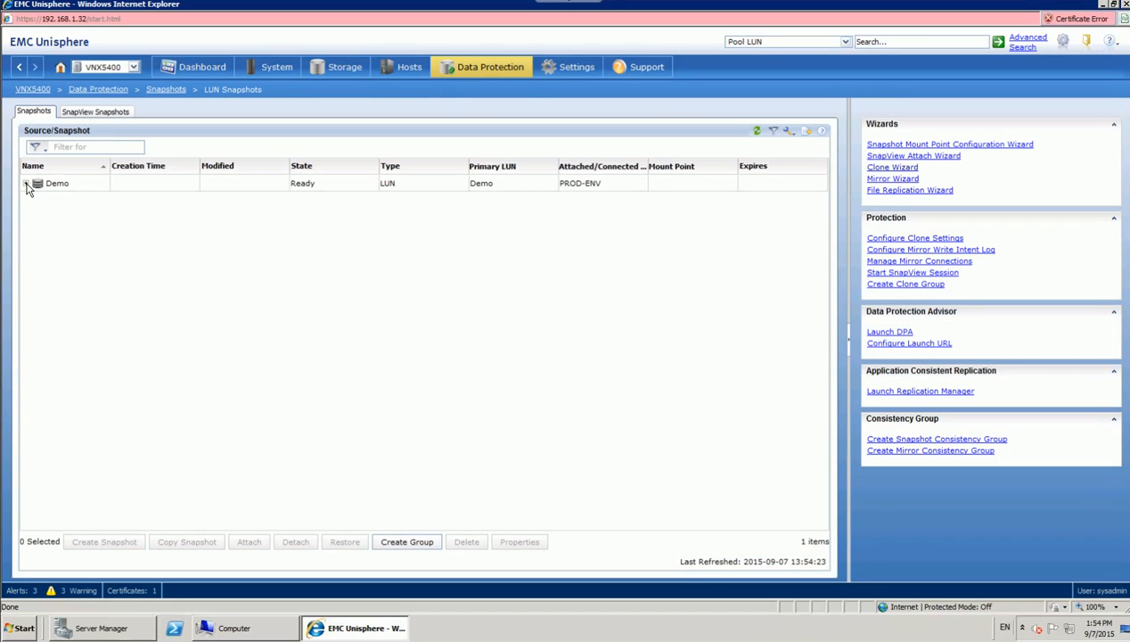
click(26, 183)
click(66, 202)
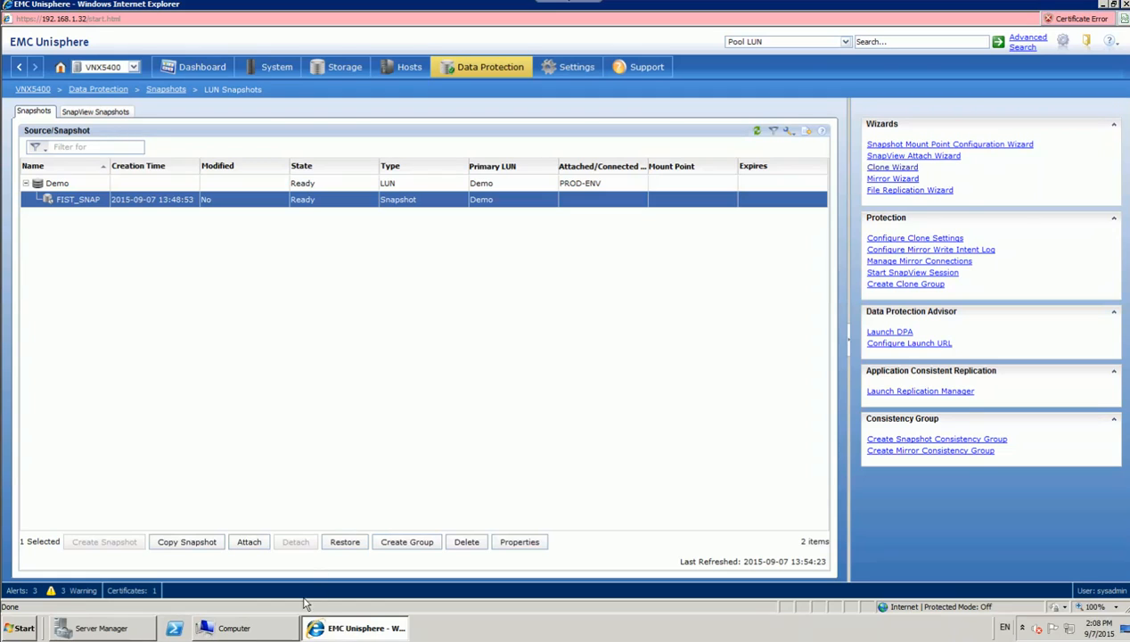
Step: Switch to the Computer window, open the Demo (E:) drive and permanently delete database-file from it
click(270, 624)
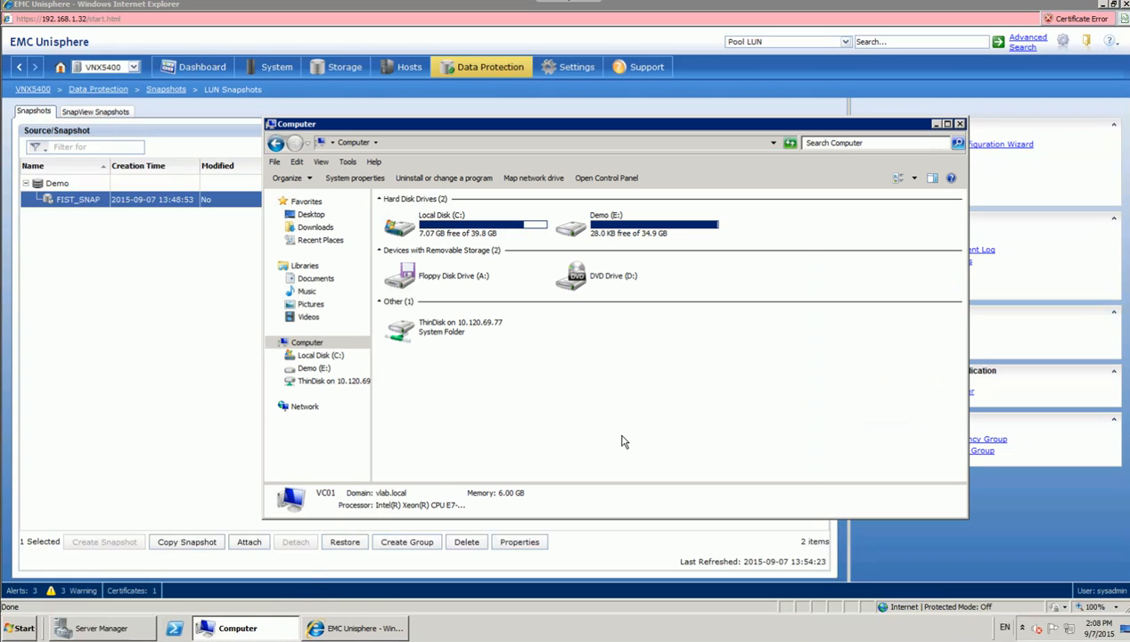
double_click(621, 229)
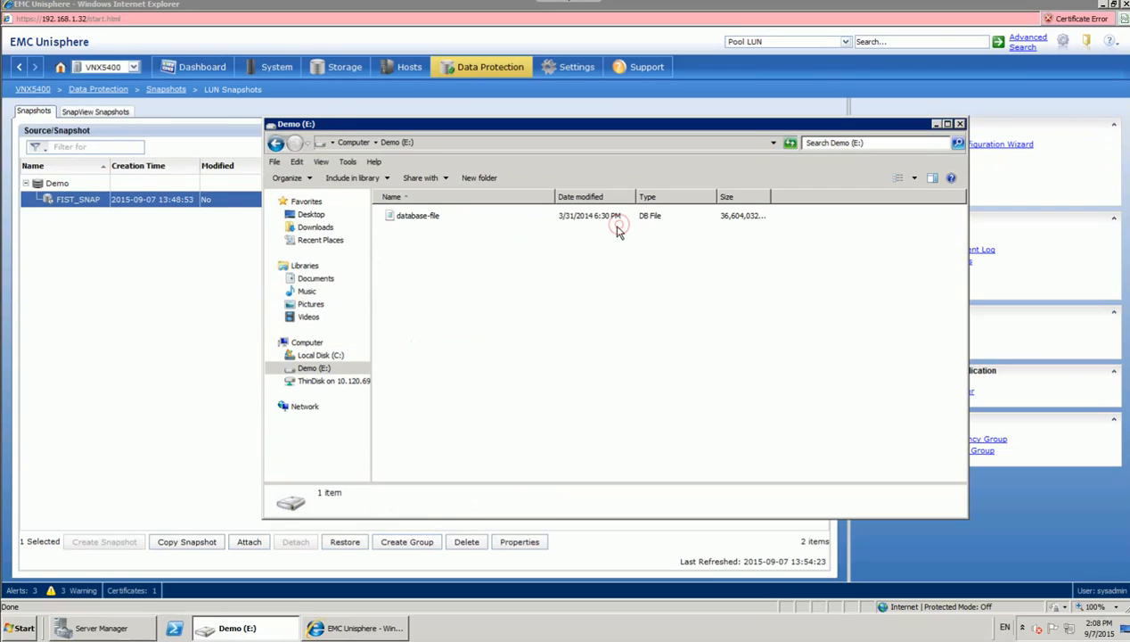
click(437, 221)
right_click(436, 221)
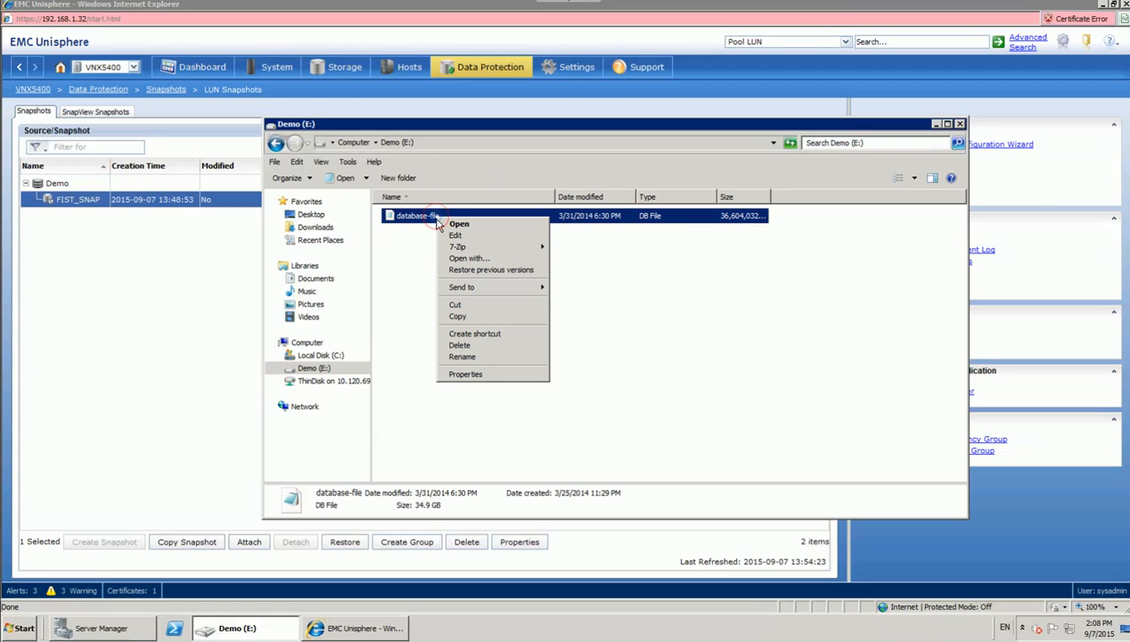
click(460, 345)
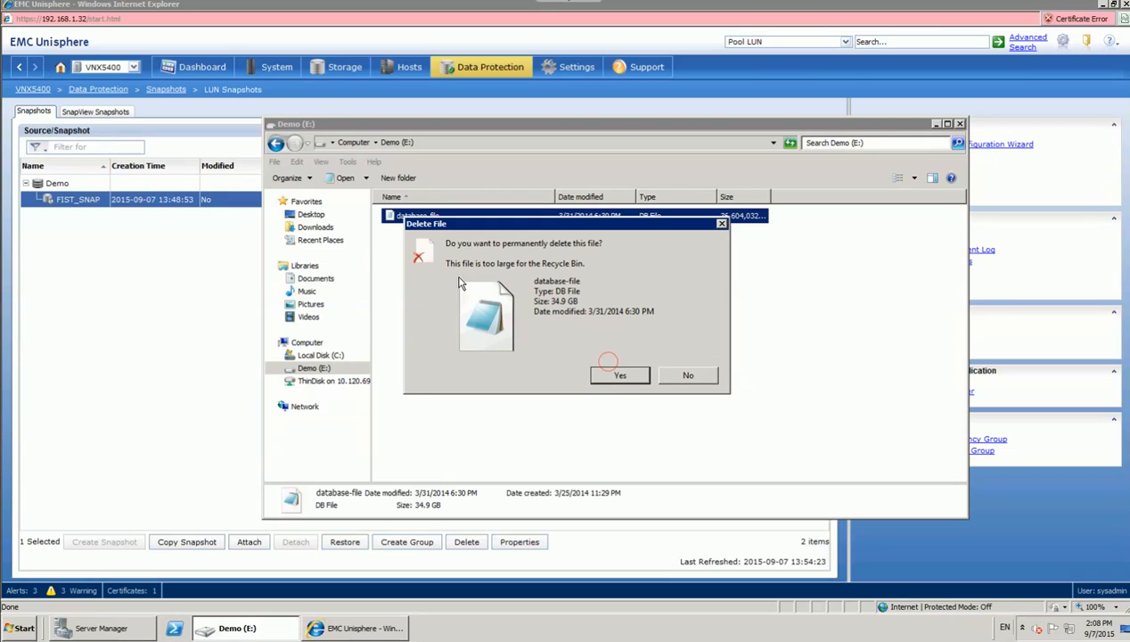
click(622, 375)
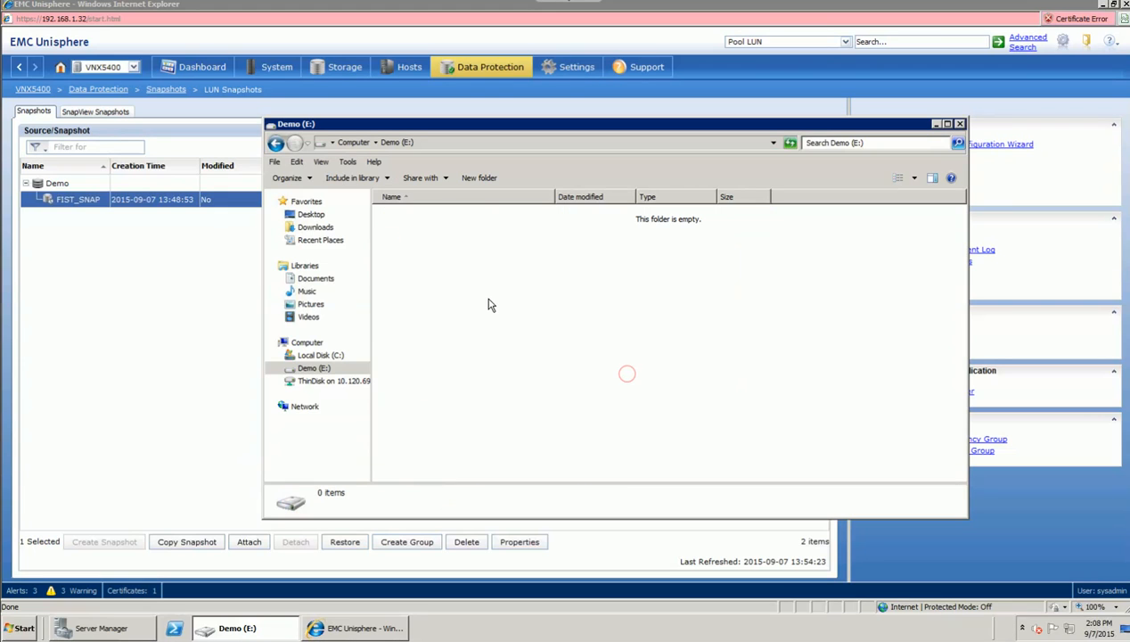
Step: Create a new text document named database-file on the Demo (E:) drive
right_click(444, 256)
mouse_move(499, 390)
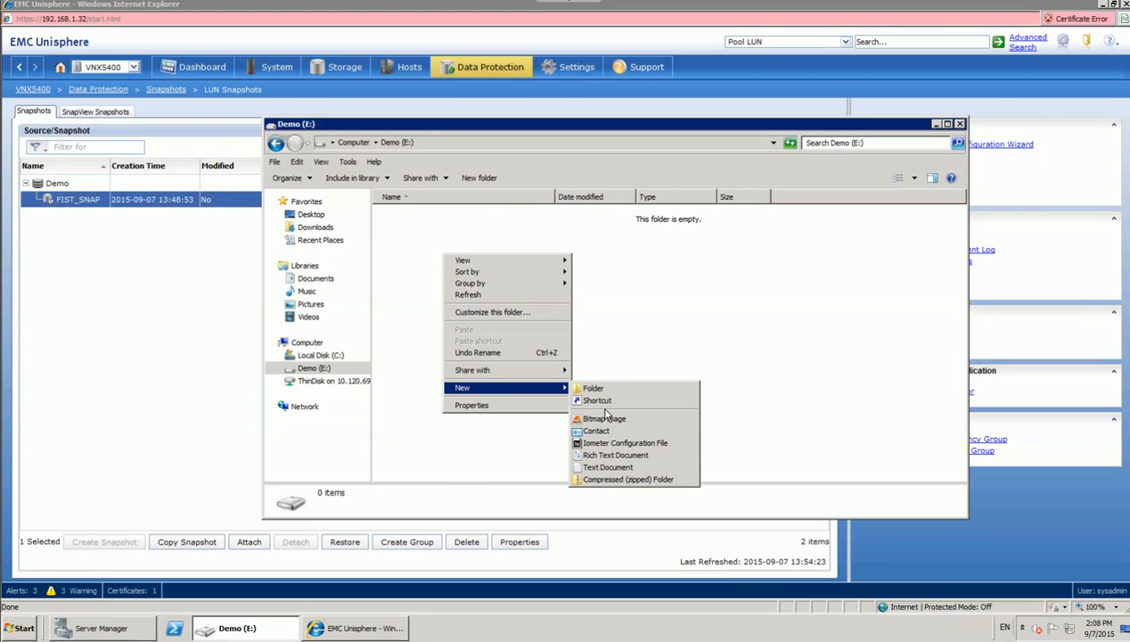
click(599, 467)
text(database-fi)
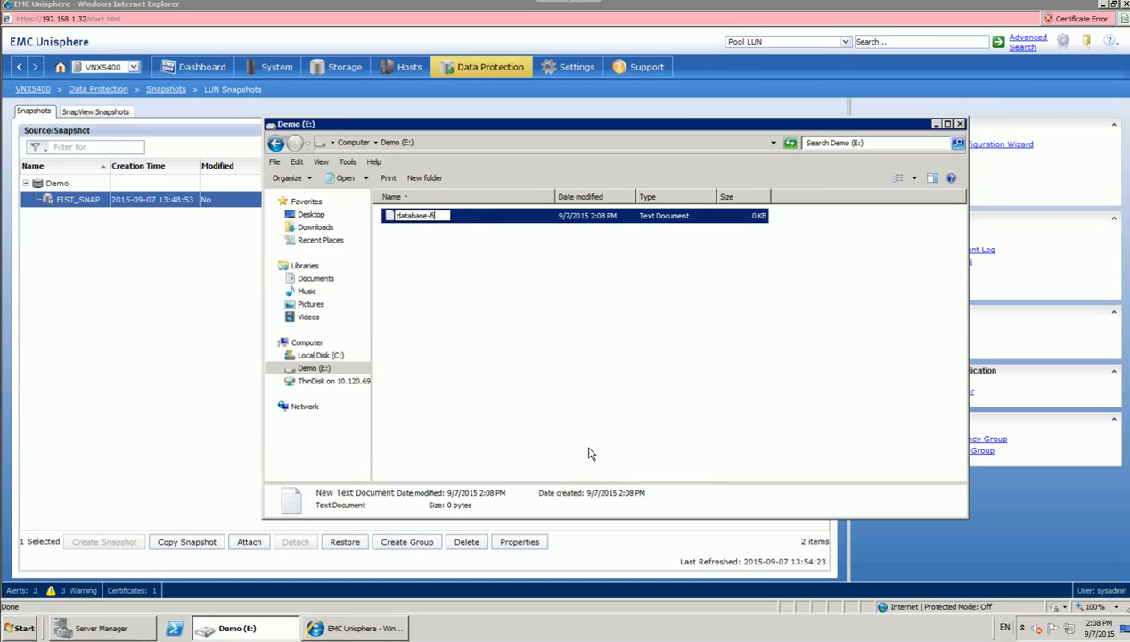
text(le)
key(Return)
Step: Write "empty inside" in the database-file document, save and close it, and return to the Computer drive list
key(Return)
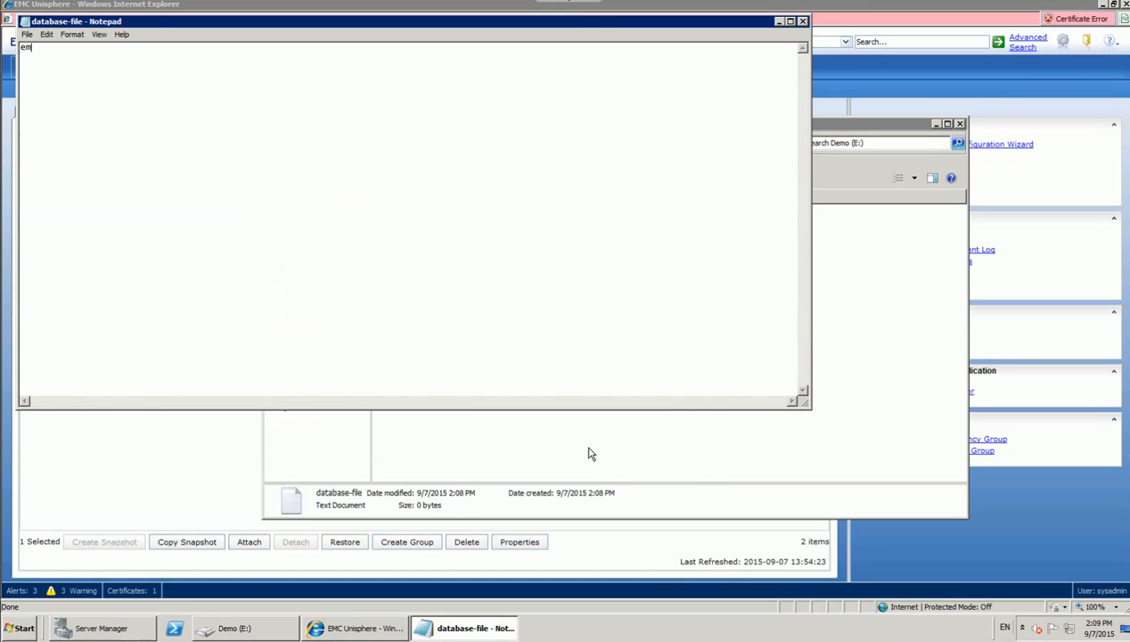
text(empty insides)
click(802, 21)
click(547, 314)
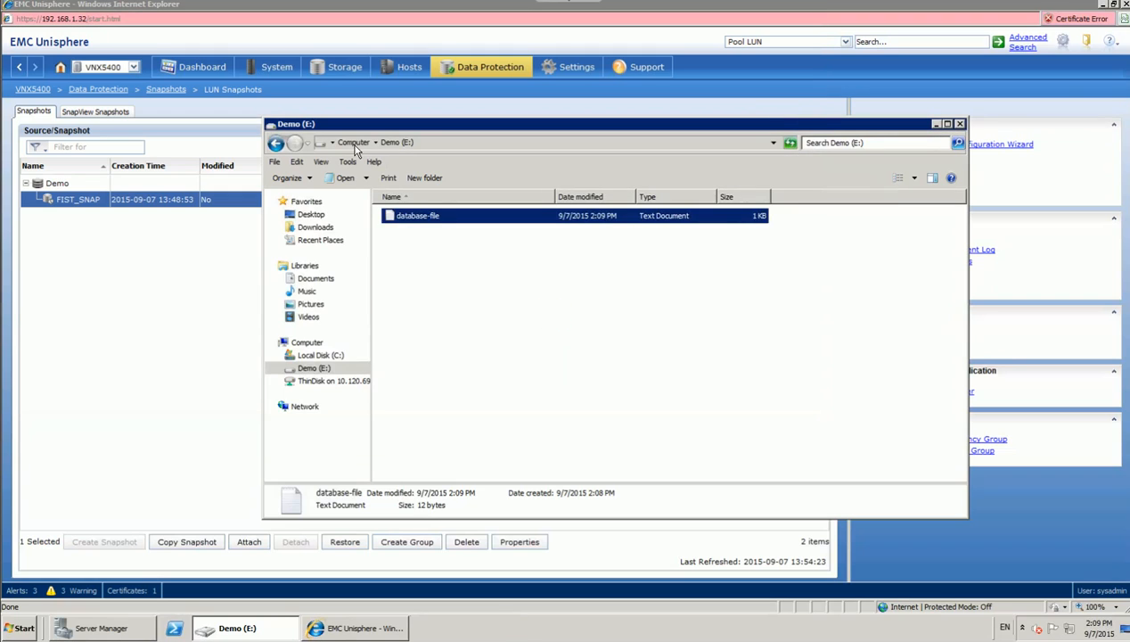
click(353, 142)
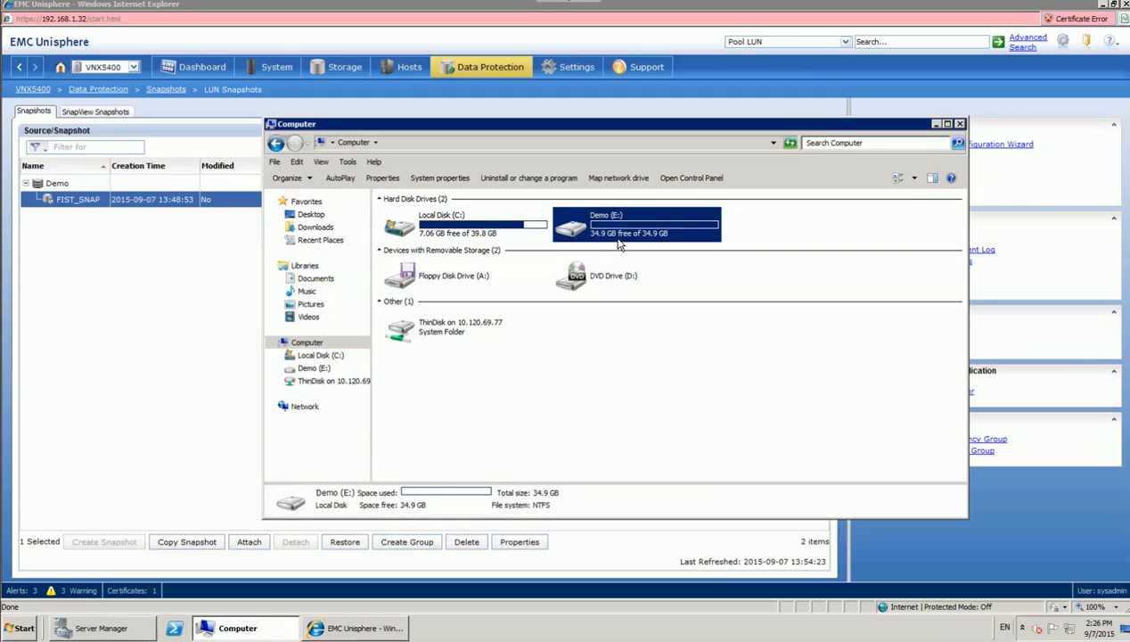
Step: Switch to Server Manager and remove the drive letter E: from the Demo volume
click(92, 630)
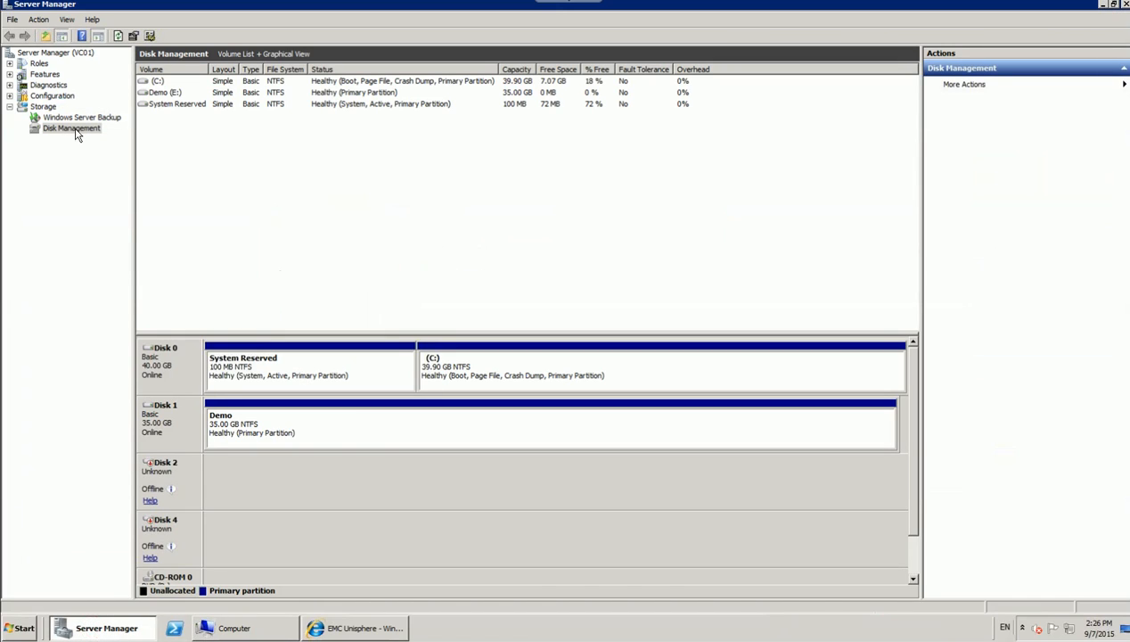
click(177, 93)
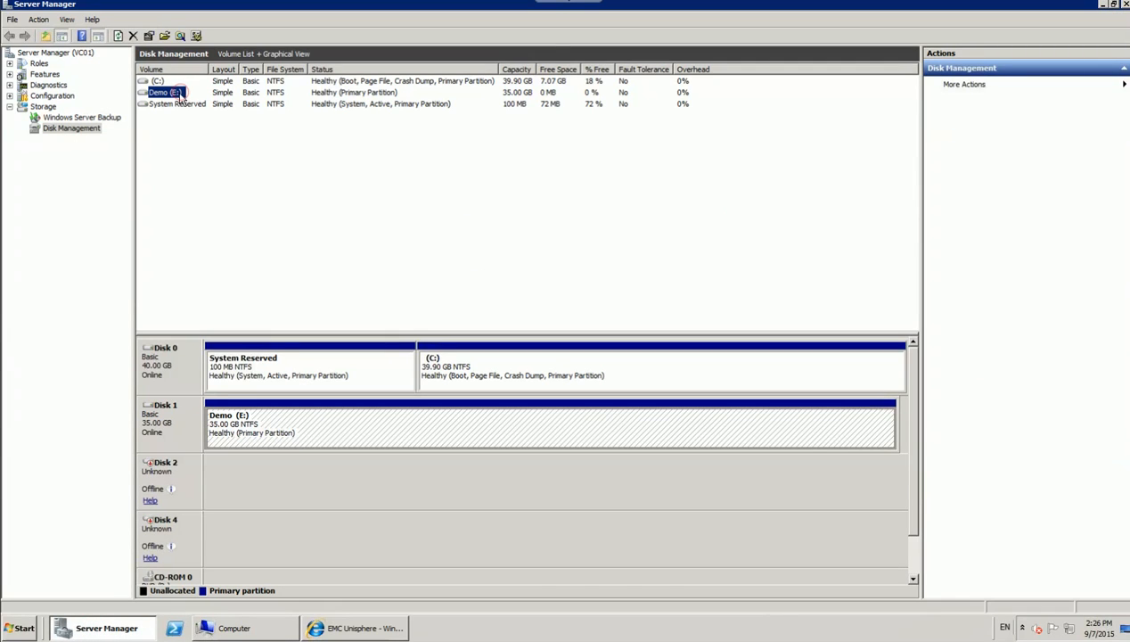
right_click(173, 93)
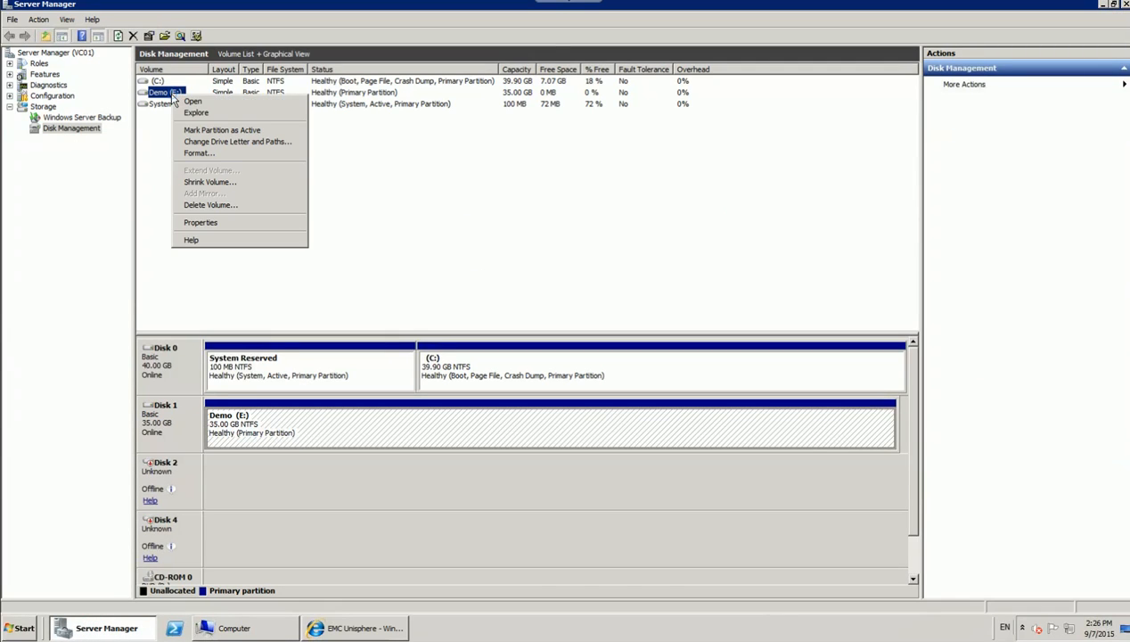
click(217, 144)
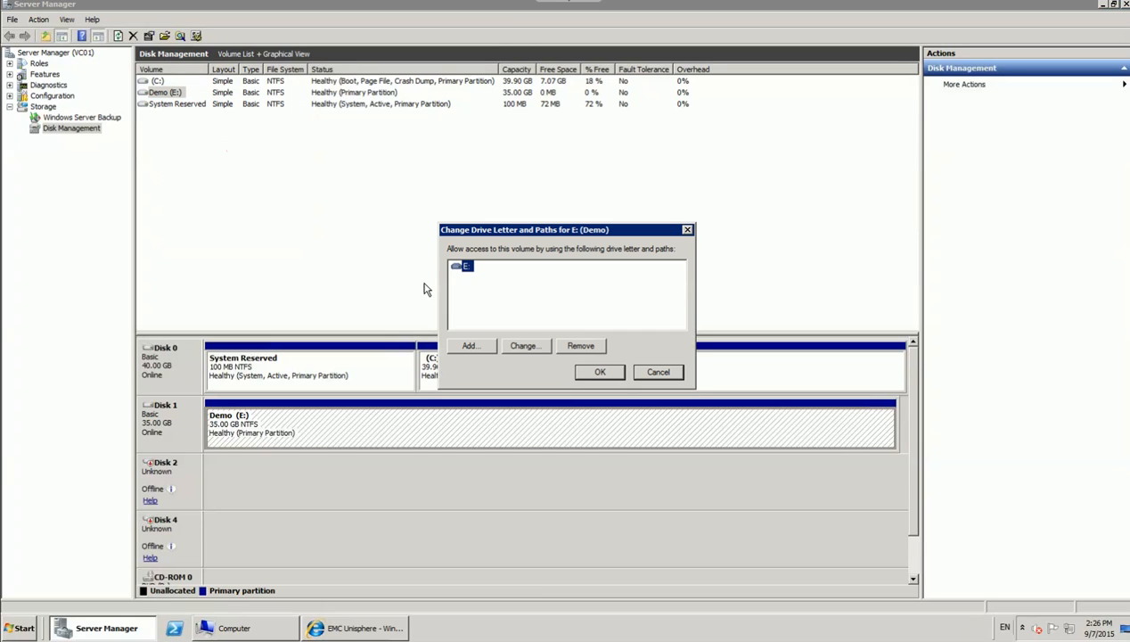
click(582, 349)
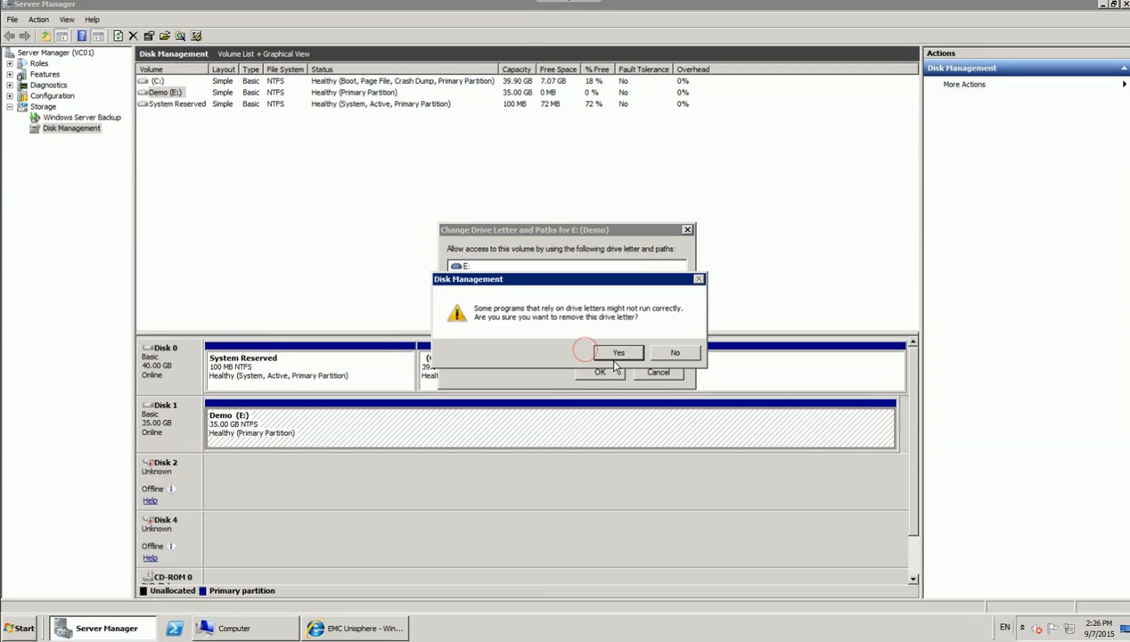
click(618, 353)
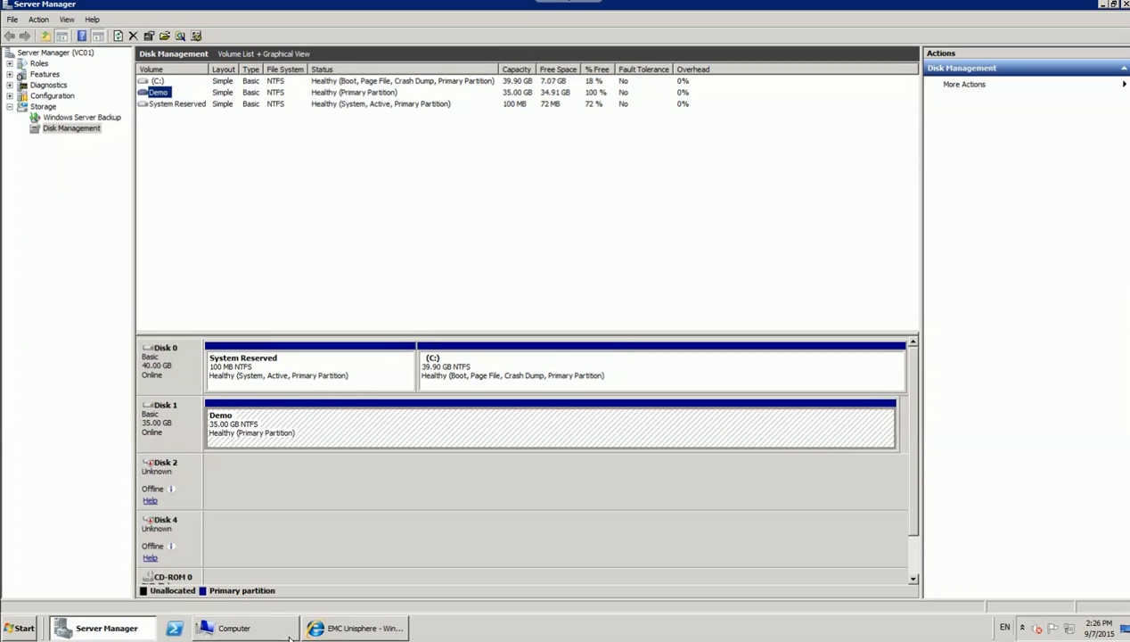
Step: Check the drive list in the Computer window, switch to EMC Unisphere and open the LUN Snapshots page
click(239, 624)
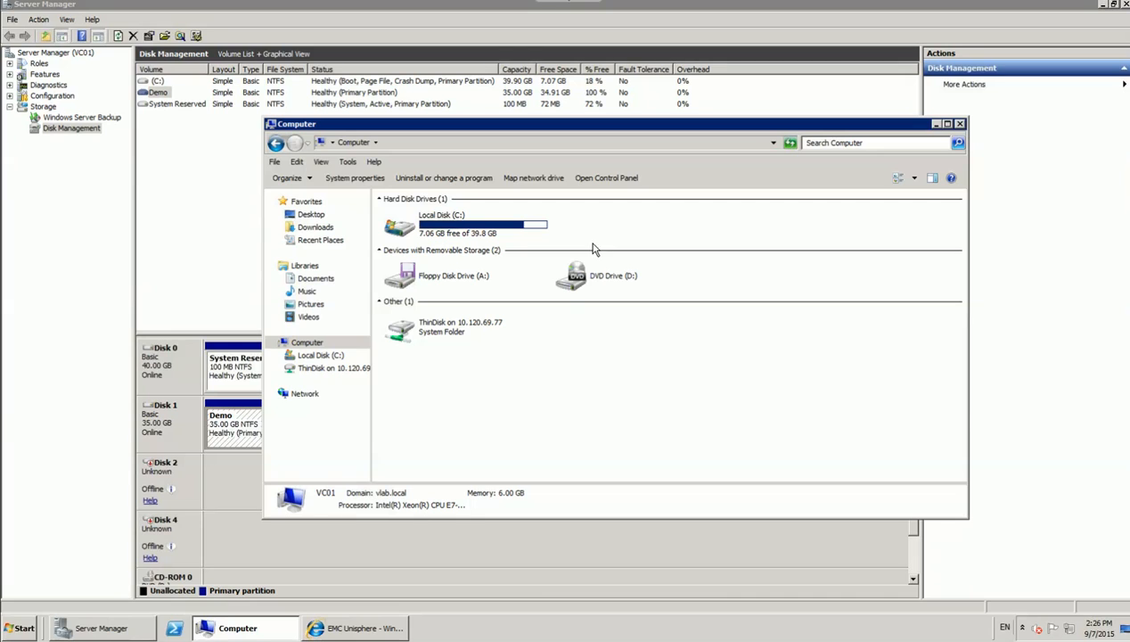
click(389, 629)
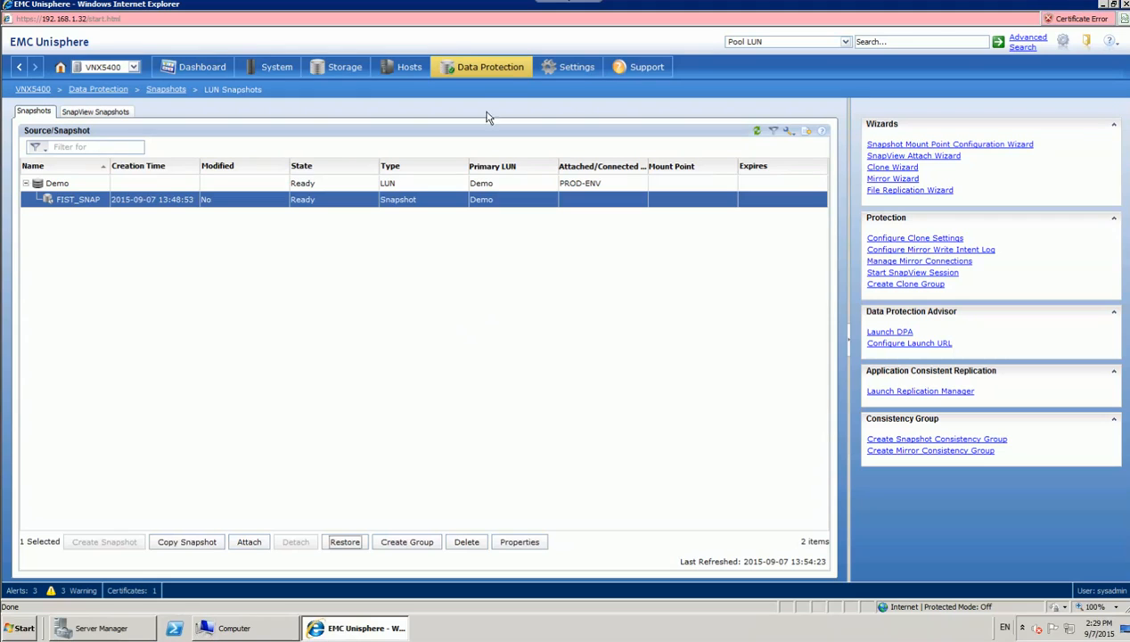
mouse_move(508, 68)
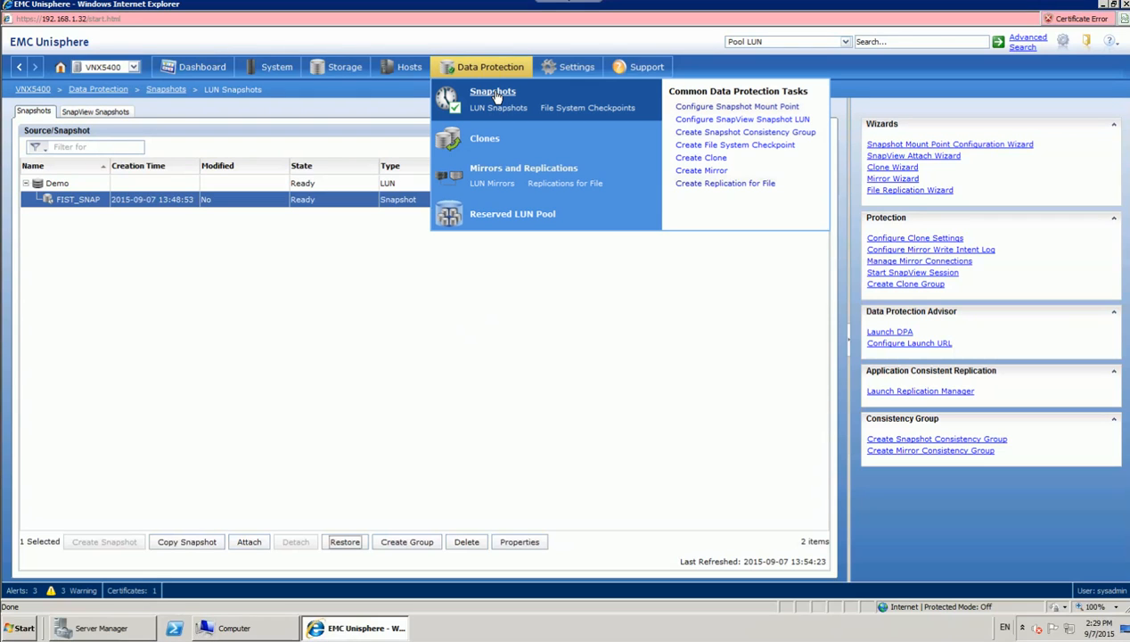
click(499, 116)
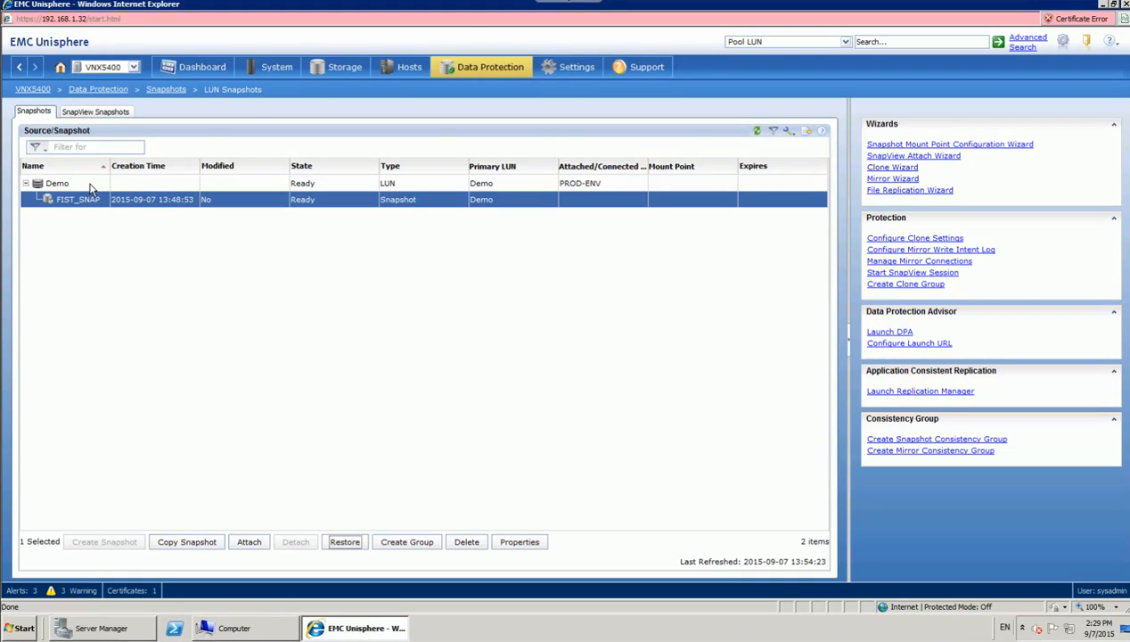
Step: Restore the Demo LUN from its FIST_SNAP snapshot, keeping the suggested backup snapshot name
click(27, 184)
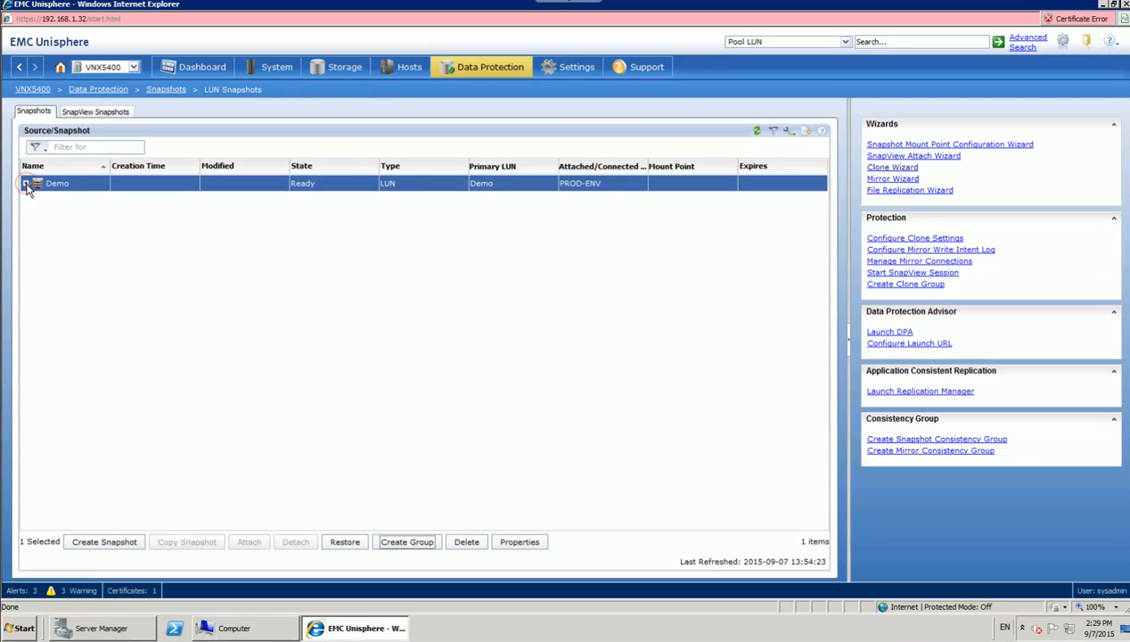
click(59, 200)
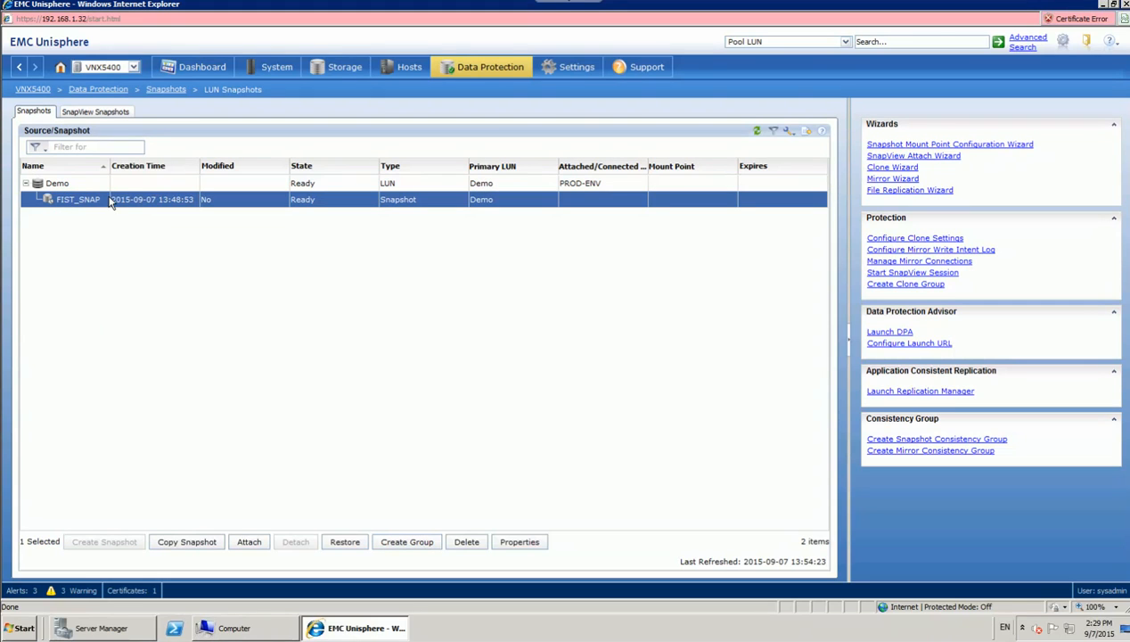
click(354, 546)
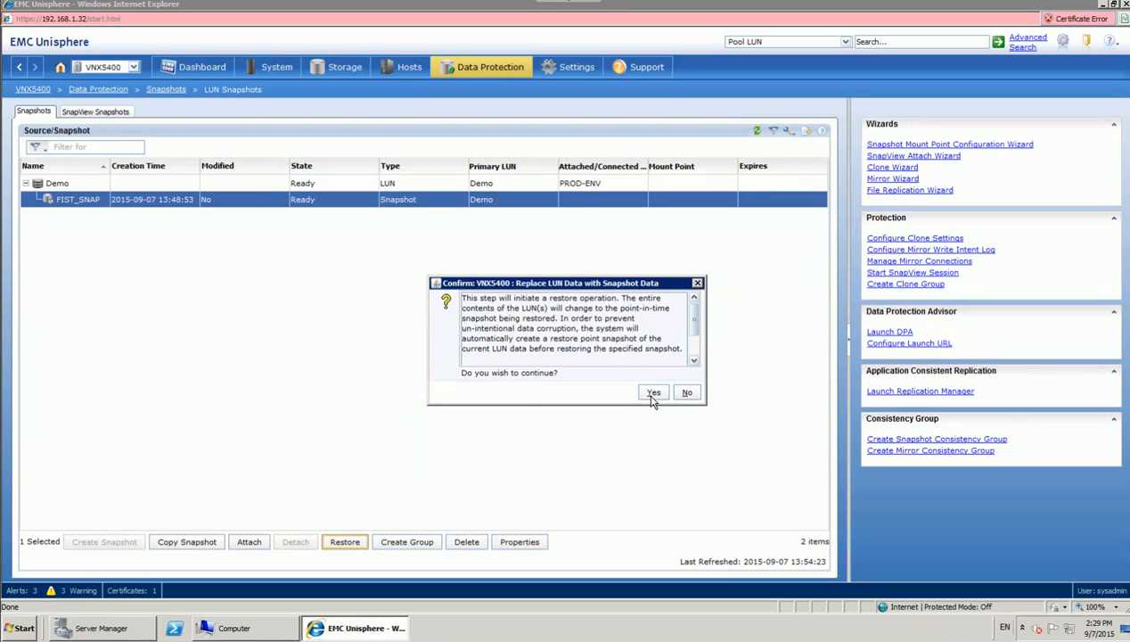
click(652, 392)
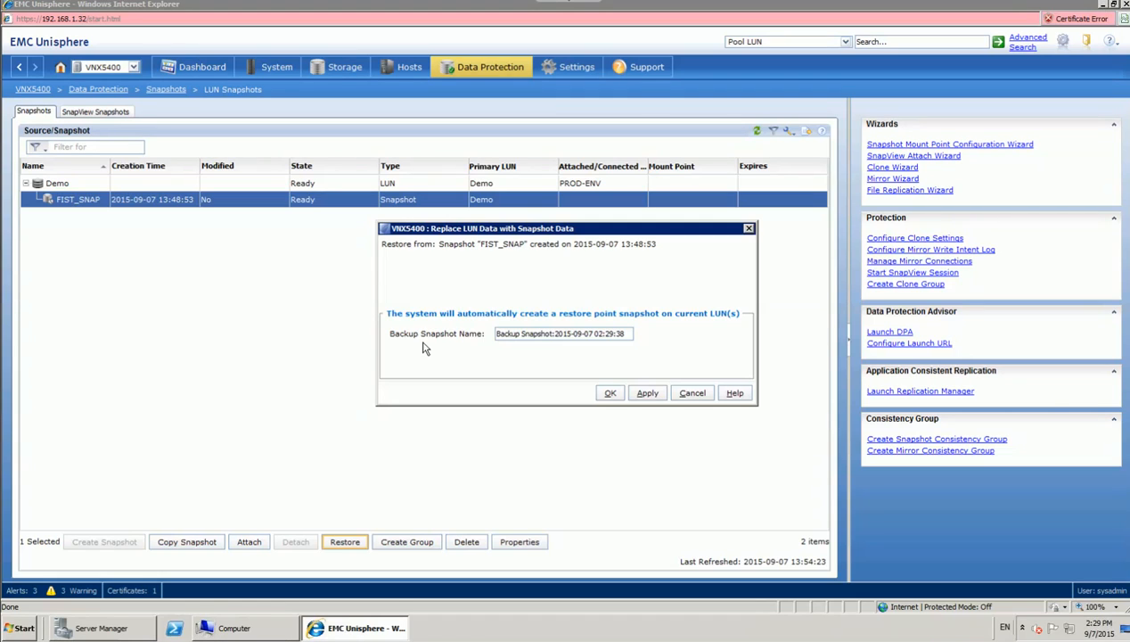
click(610, 398)
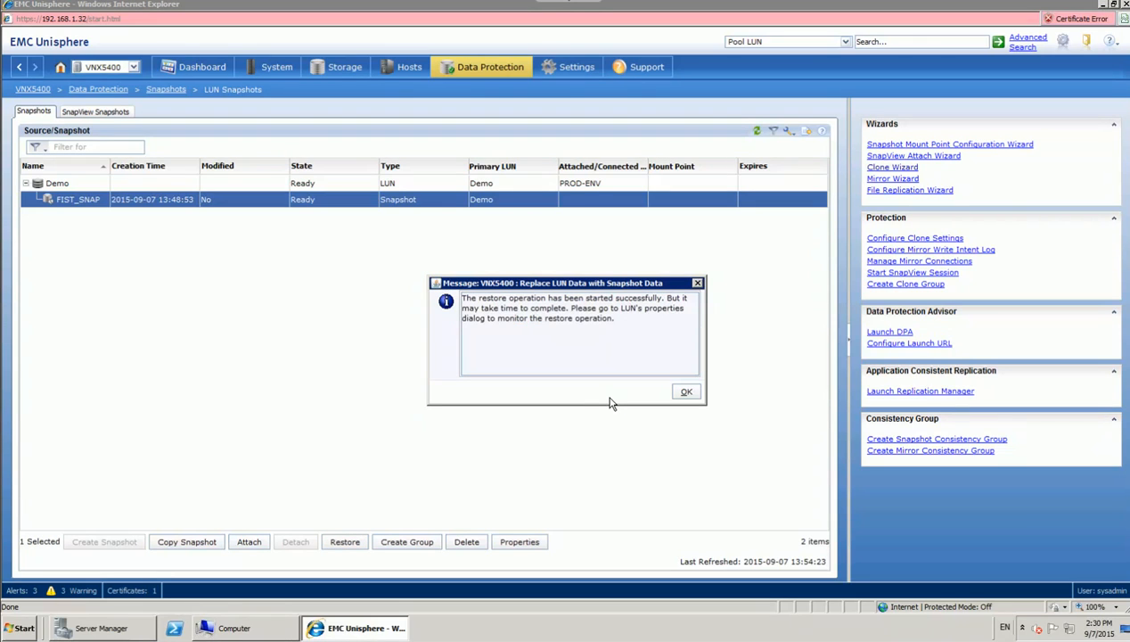
click(691, 397)
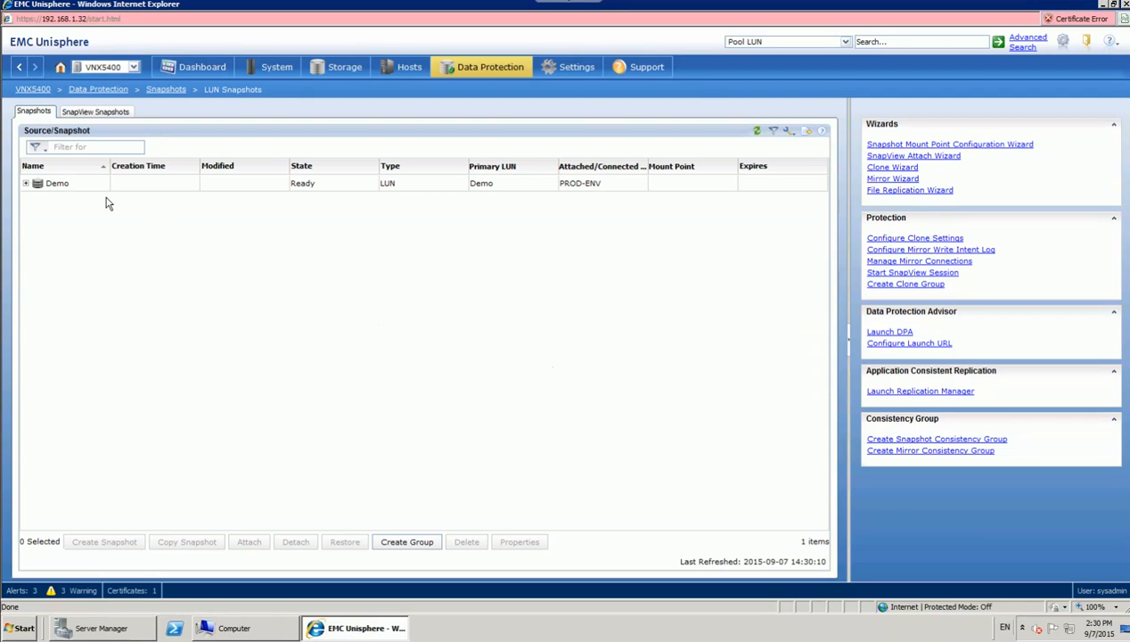
Step: List the Demo LUN's snapshots, widen the Name column and select the automatic backup snapshot
click(71, 186)
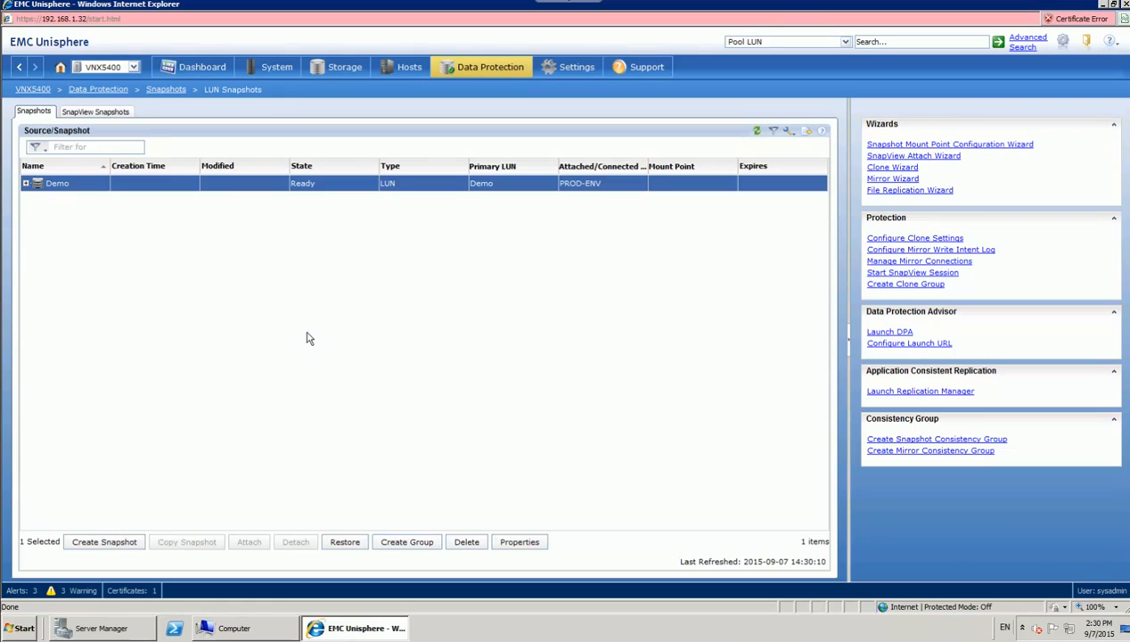
click(26, 183)
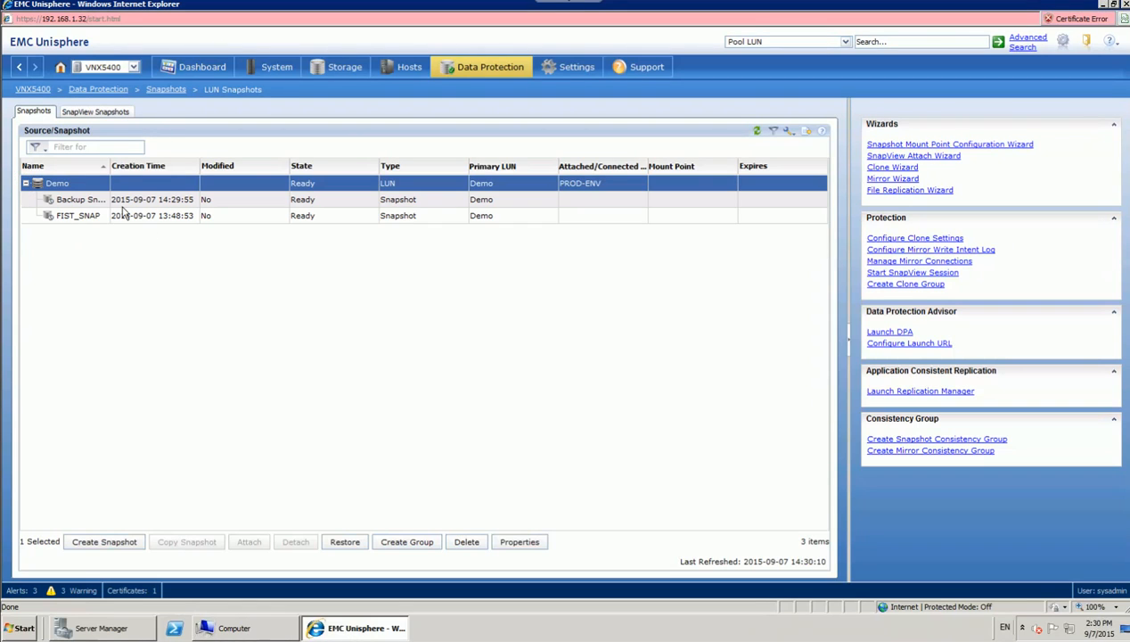
drag(109, 172, 178, 172)
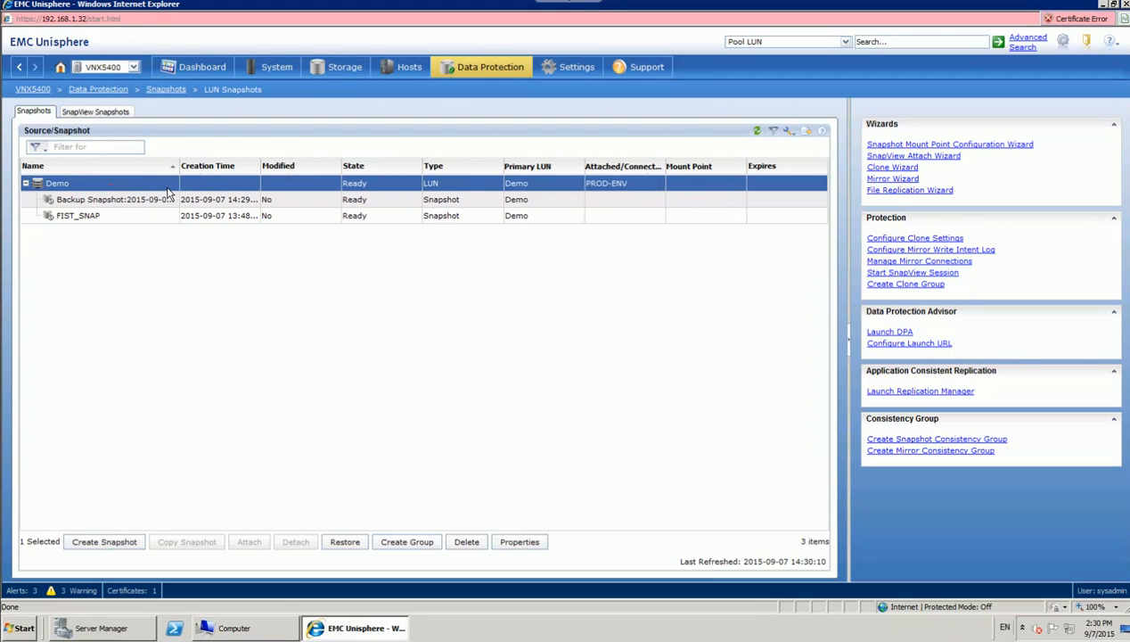
click(75, 201)
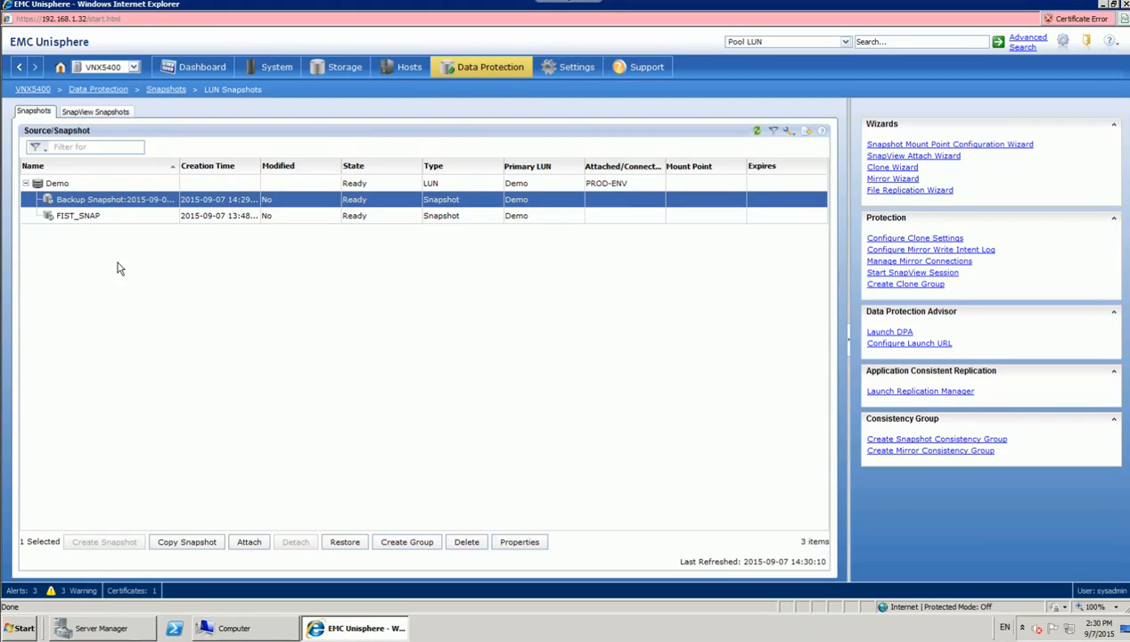
Step: Switch to Server Manager and assign drive letter F: to the Demo volume
click(131, 624)
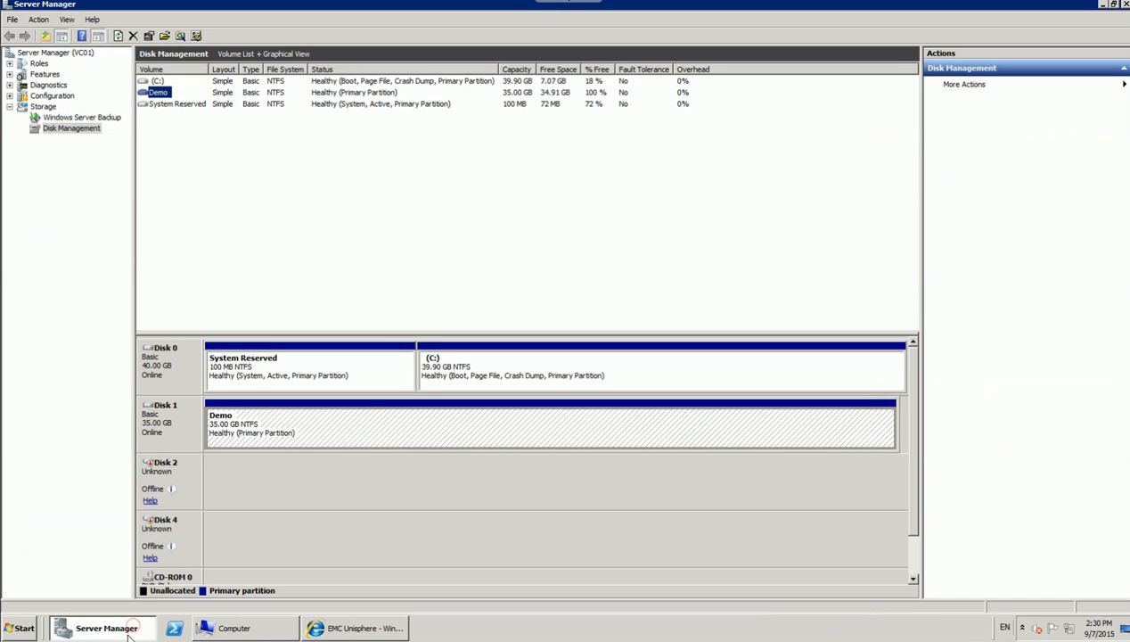
right_click(164, 97)
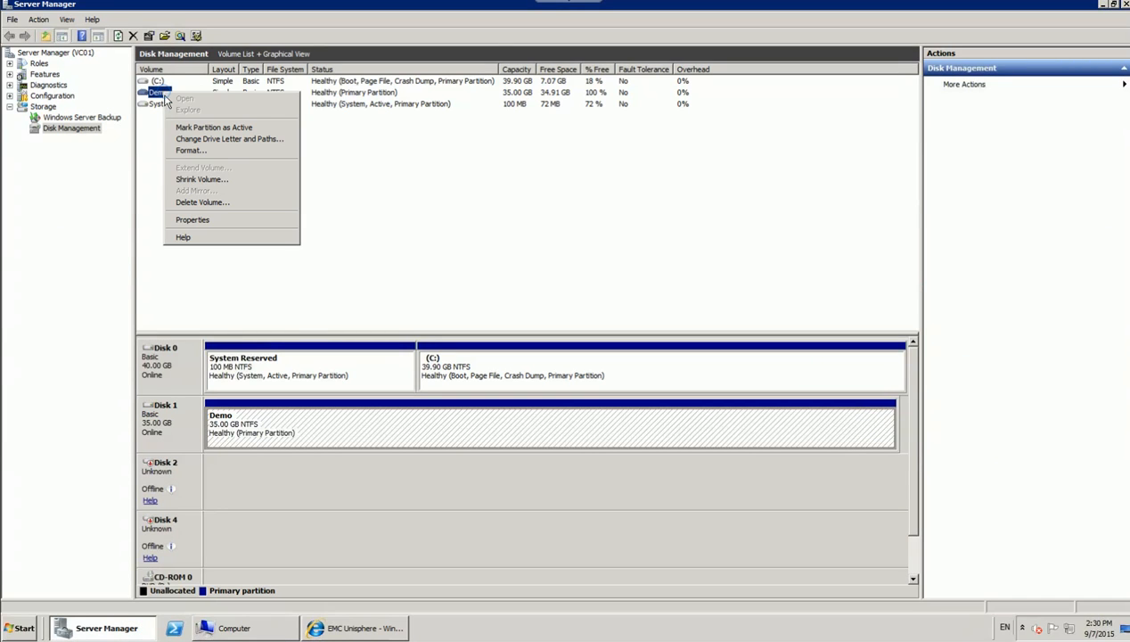
click(228, 140)
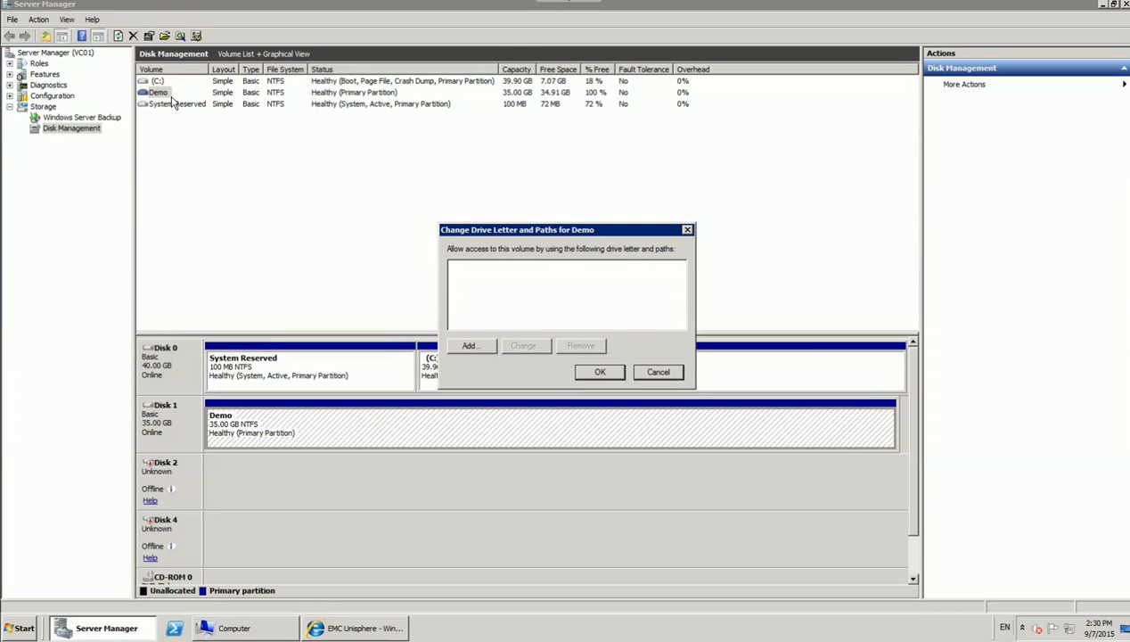
click(470, 348)
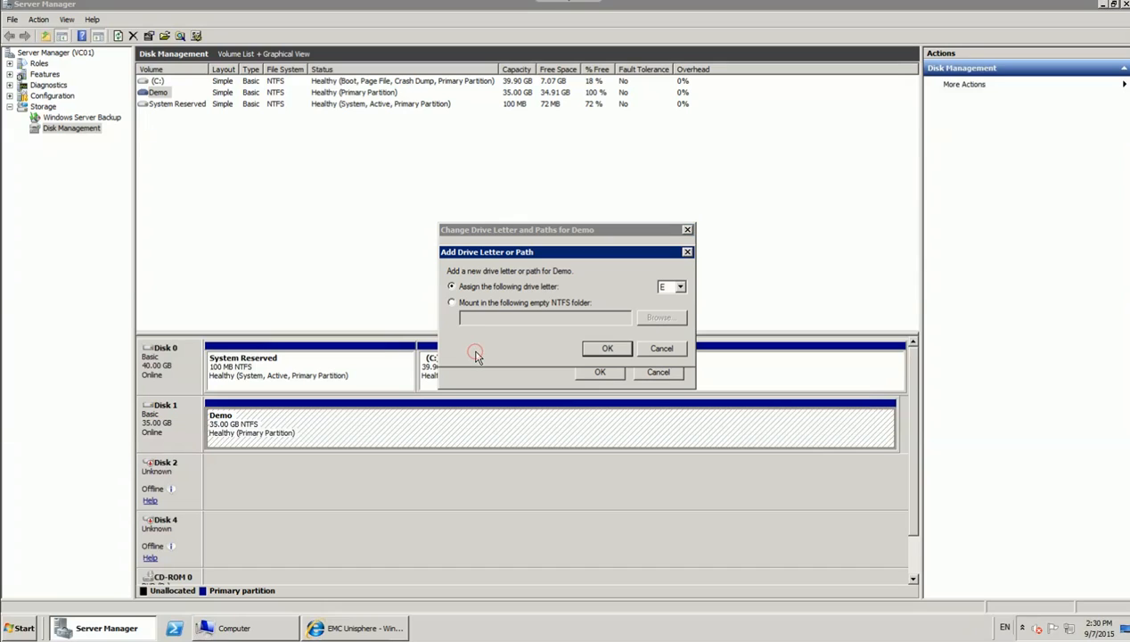
click(679, 286)
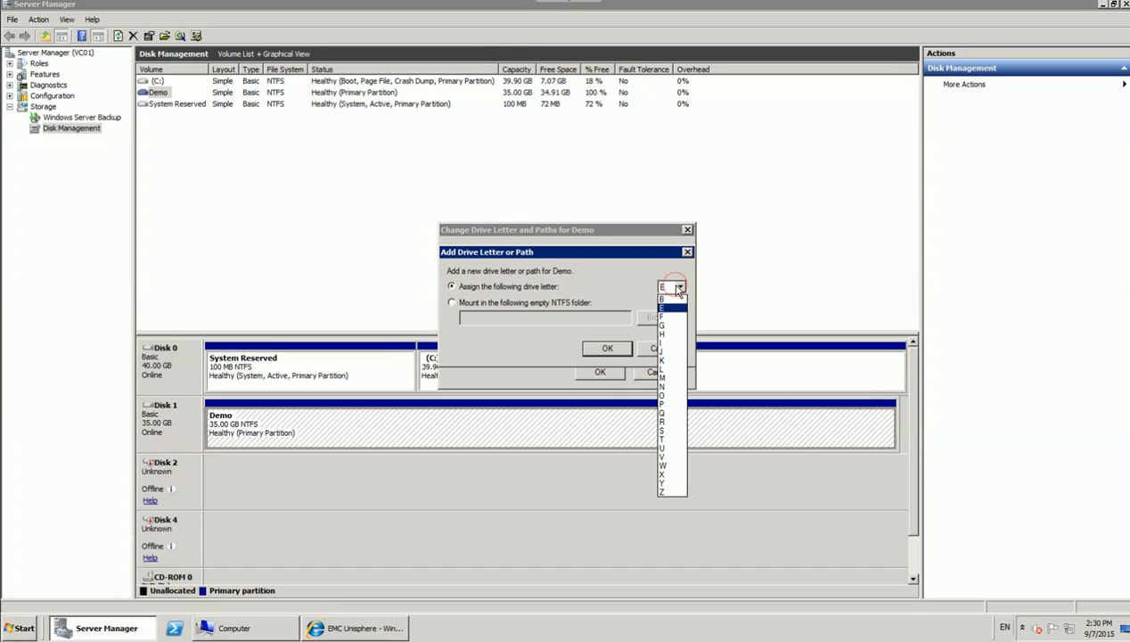
click(679, 286)
click(679, 286)
click(668, 319)
click(607, 348)
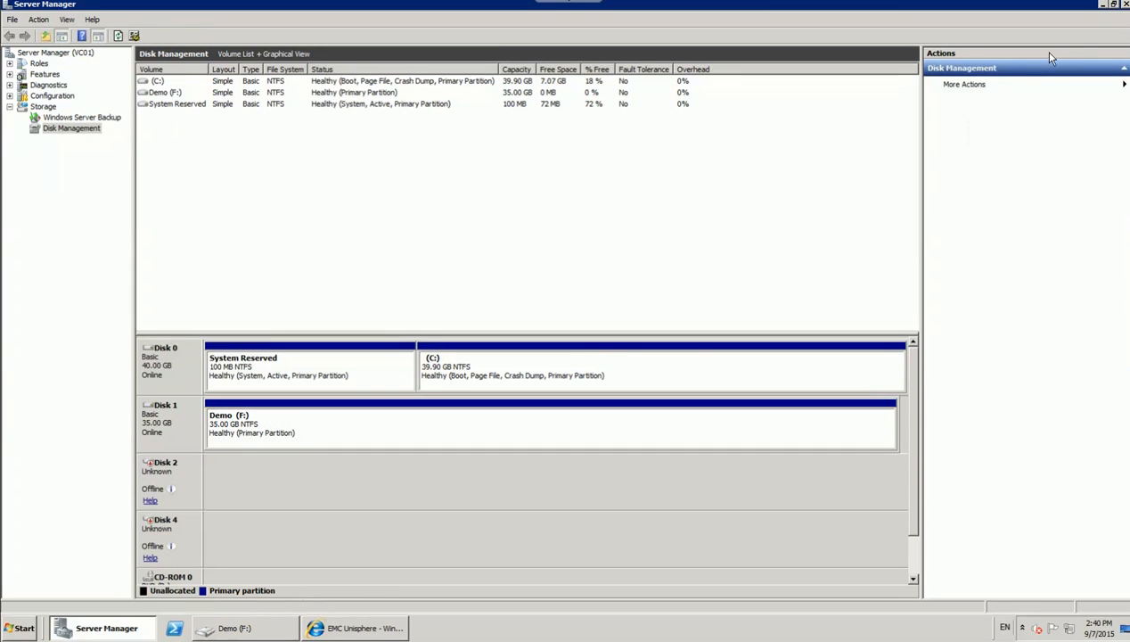
Step: Minimize Server Manager and check the size of database-file.db on the Demo (F:) drive in its properties
click(1101, 5)
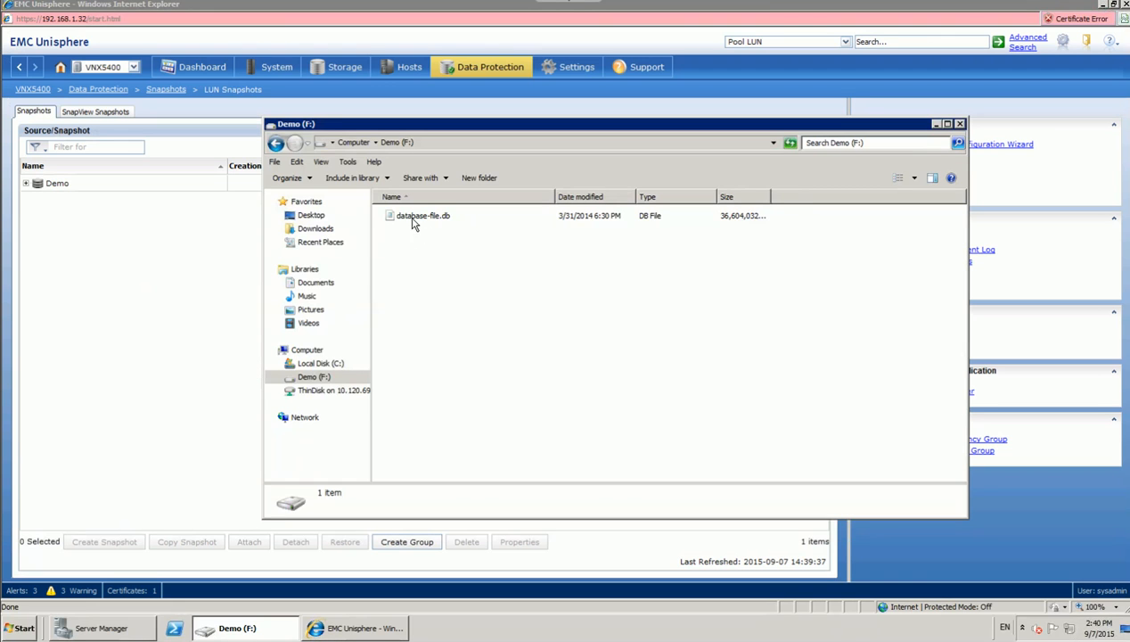
click(412, 221)
right_click(411, 221)
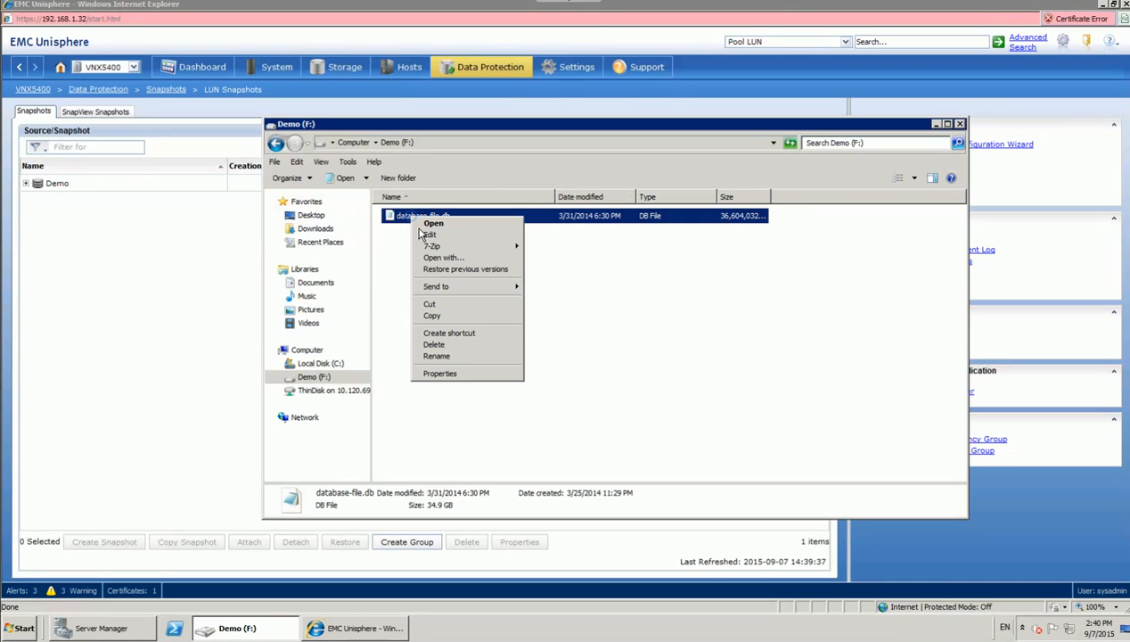
click(449, 372)
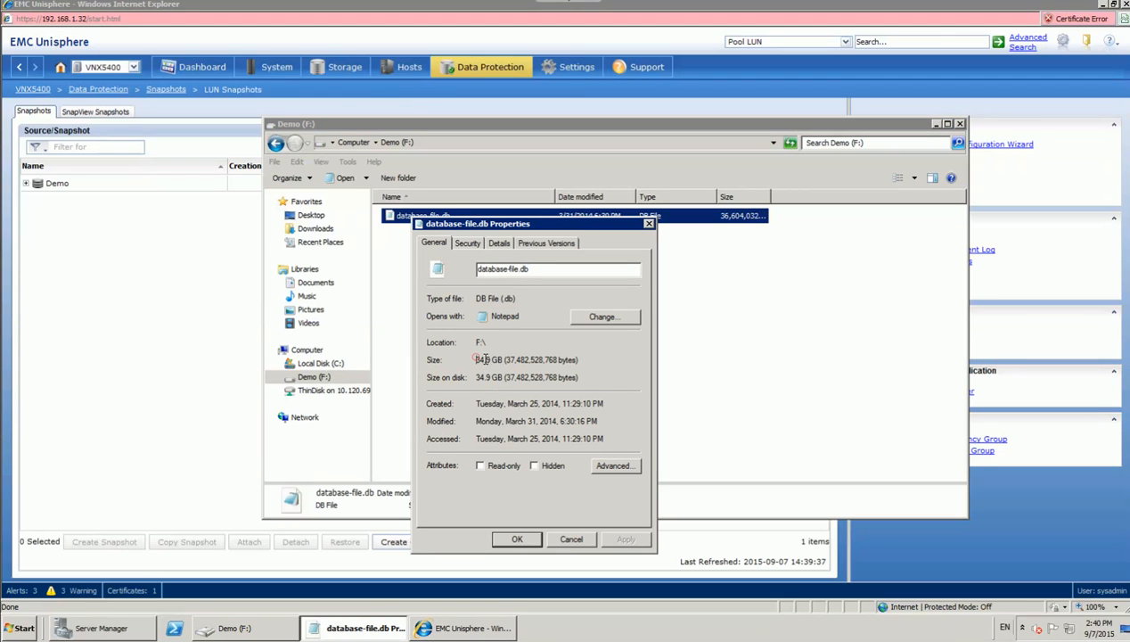
double_click(479, 359)
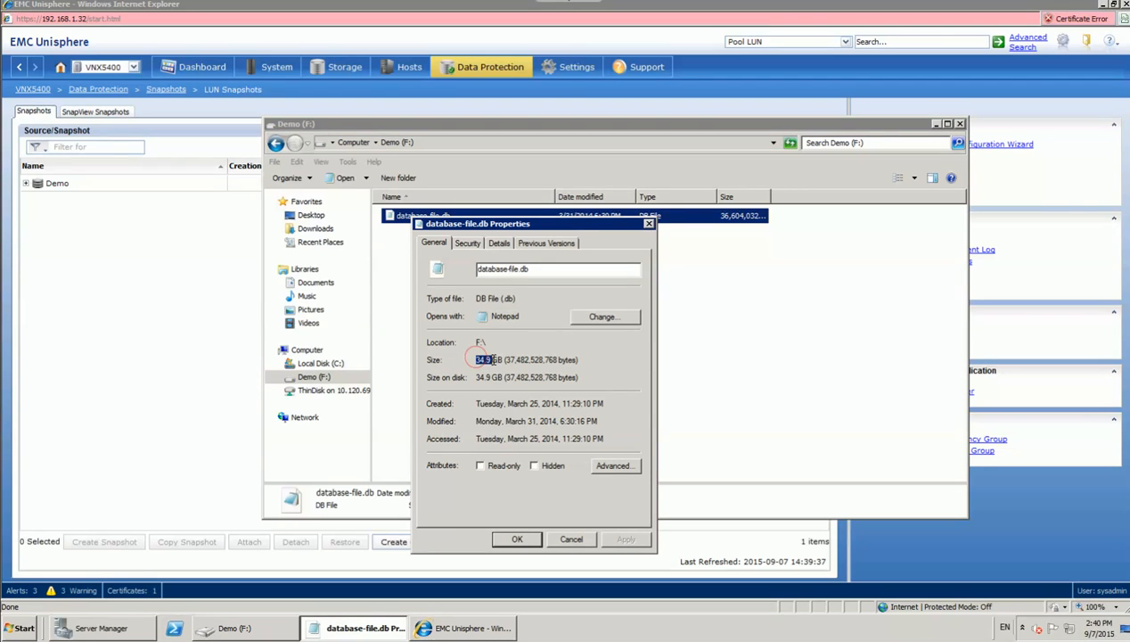
click(572, 540)
click(379, 296)
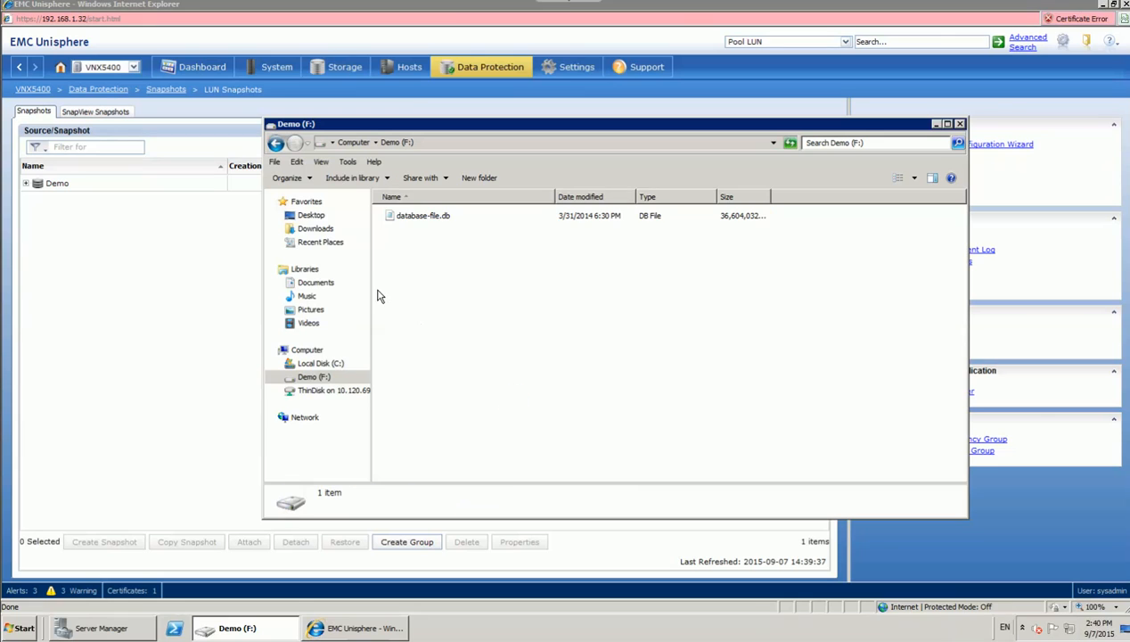
Step: Recheck the Demo (F:) drive, return to EMC Unisphere and select FIST_SNAP under the Demo LUN
click(198, 303)
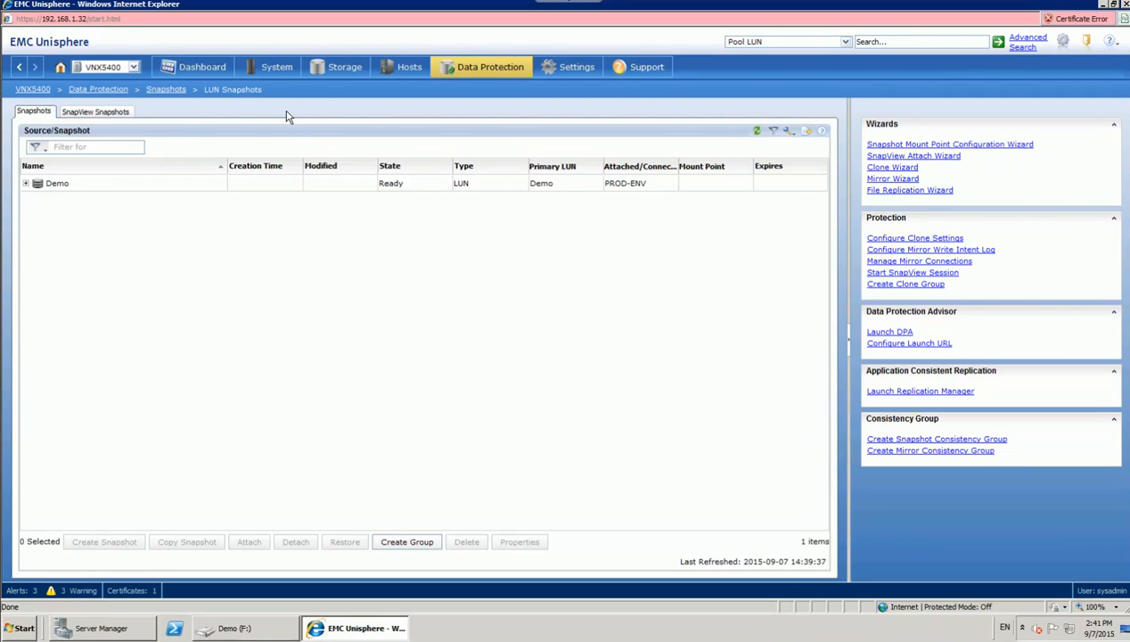
mouse_move(352, 76)
click(248, 631)
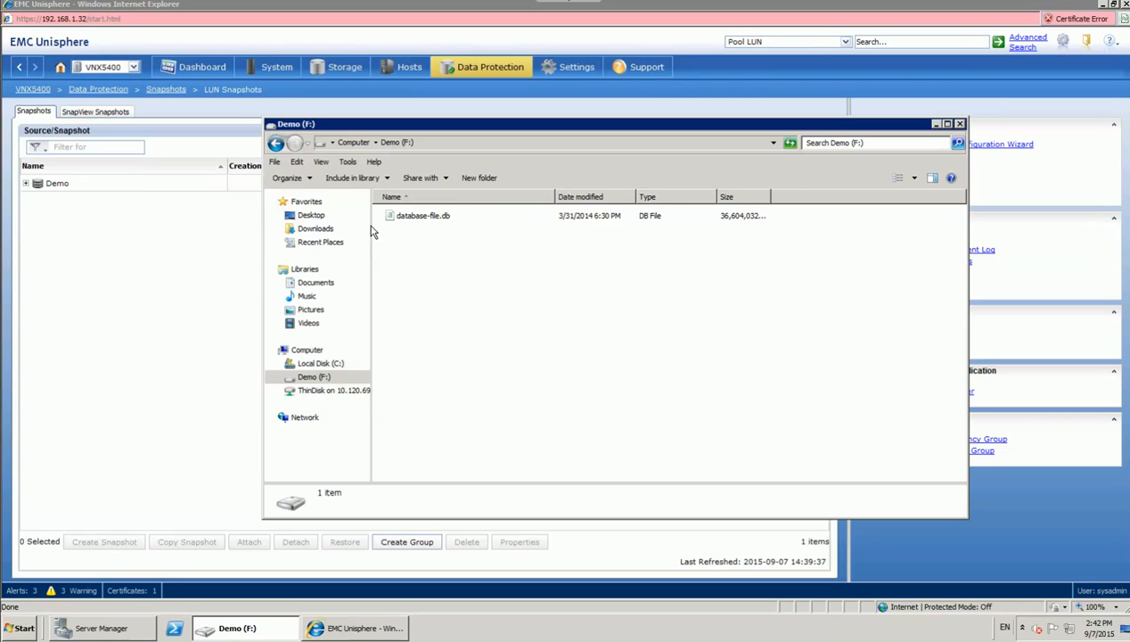
click(146, 223)
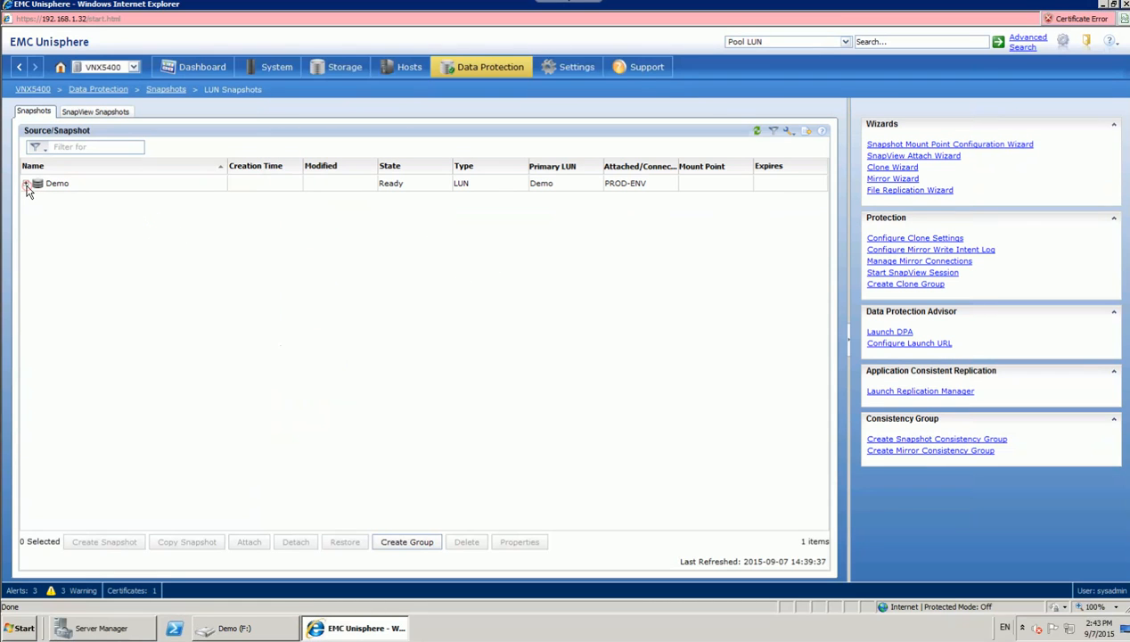
click(27, 183)
click(92, 218)
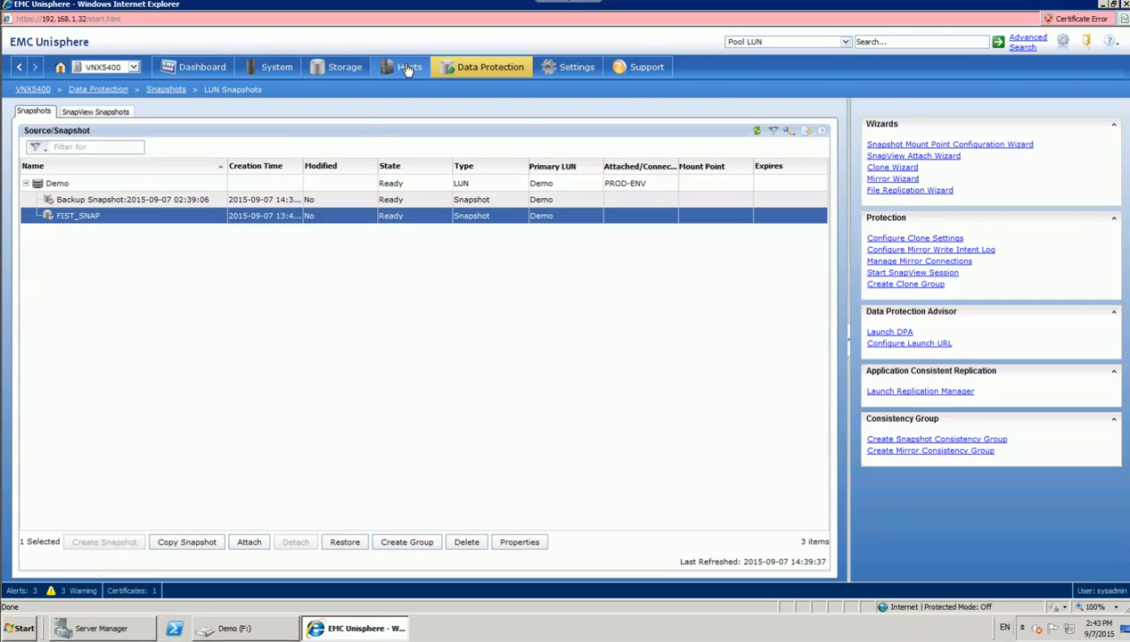
Step: Open the Storage Groups page and examine the hosts and LUNs connected to TEST-SG
mouse_move(406, 69)
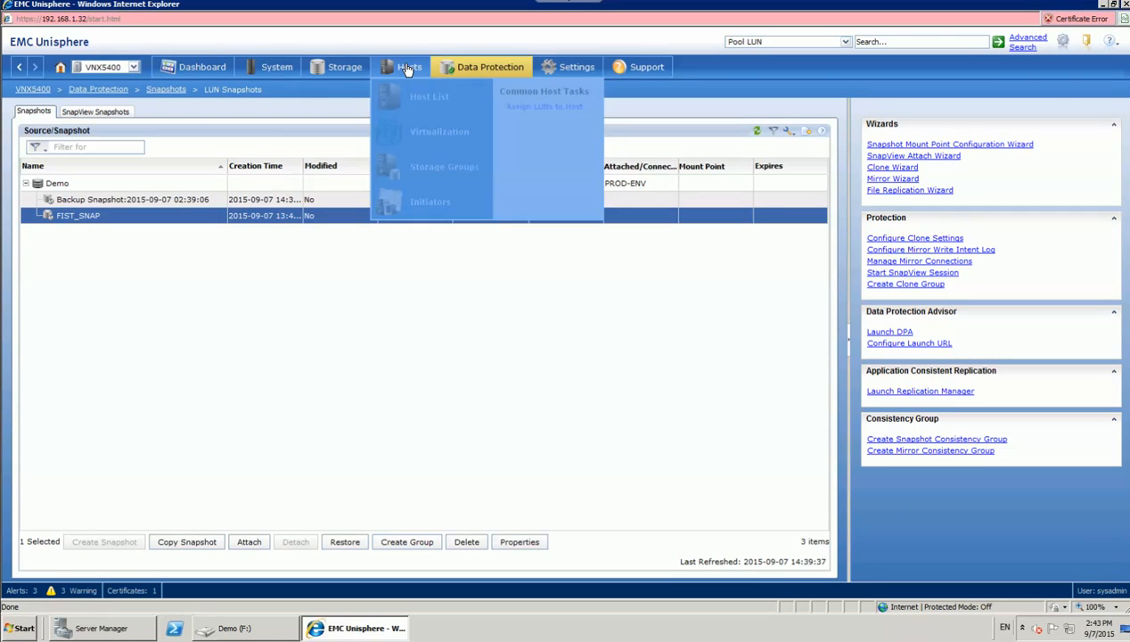
click(430, 168)
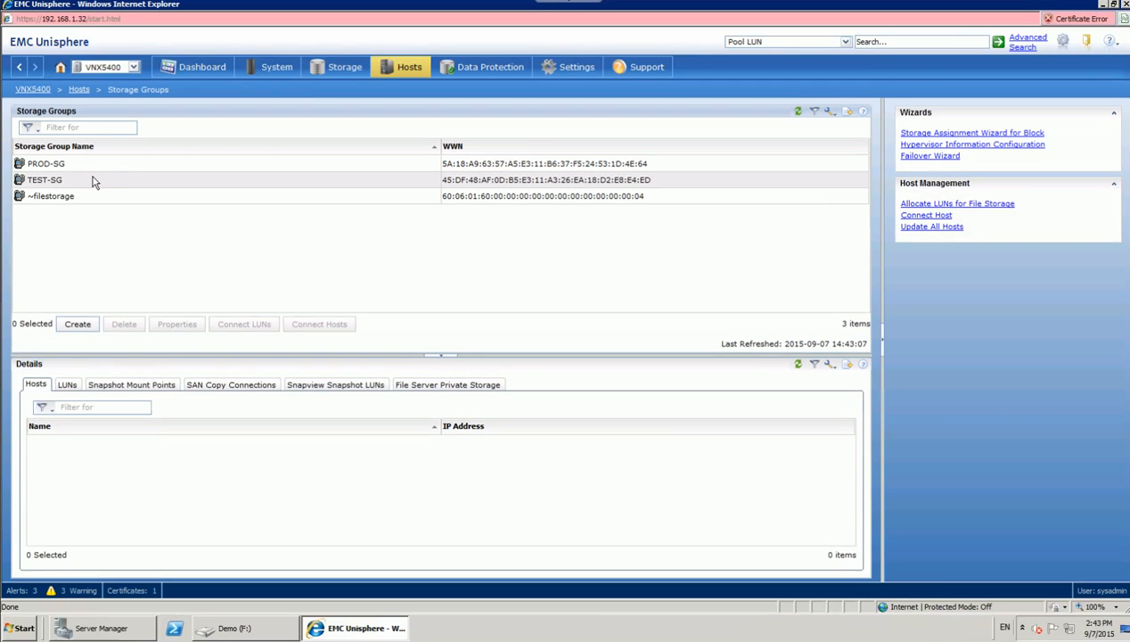
click(94, 181)
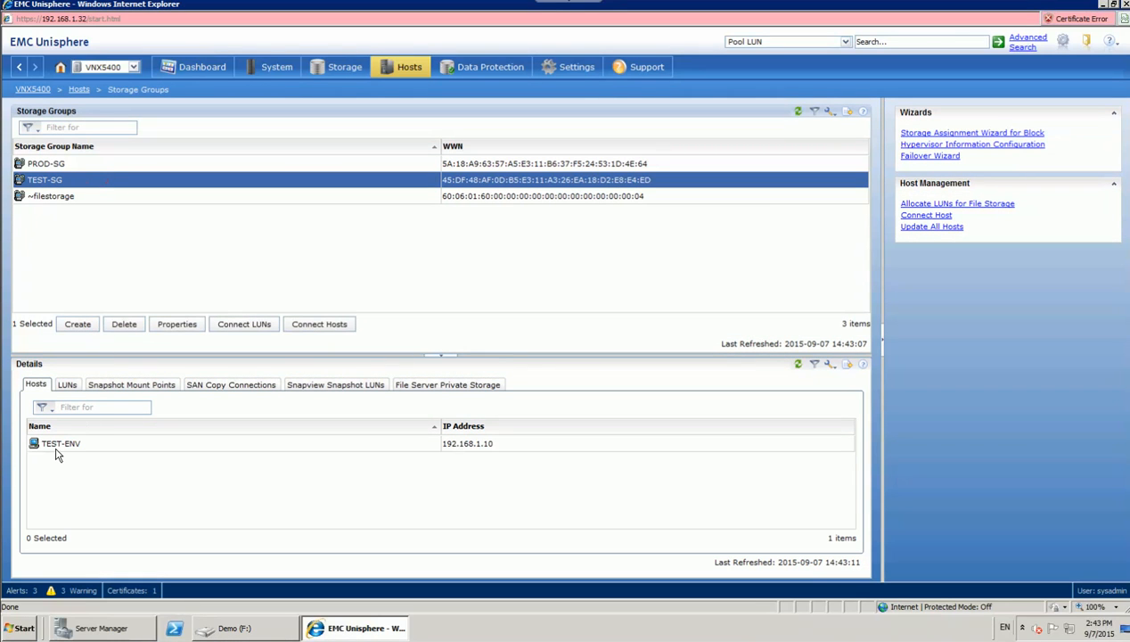
click(67, 394)
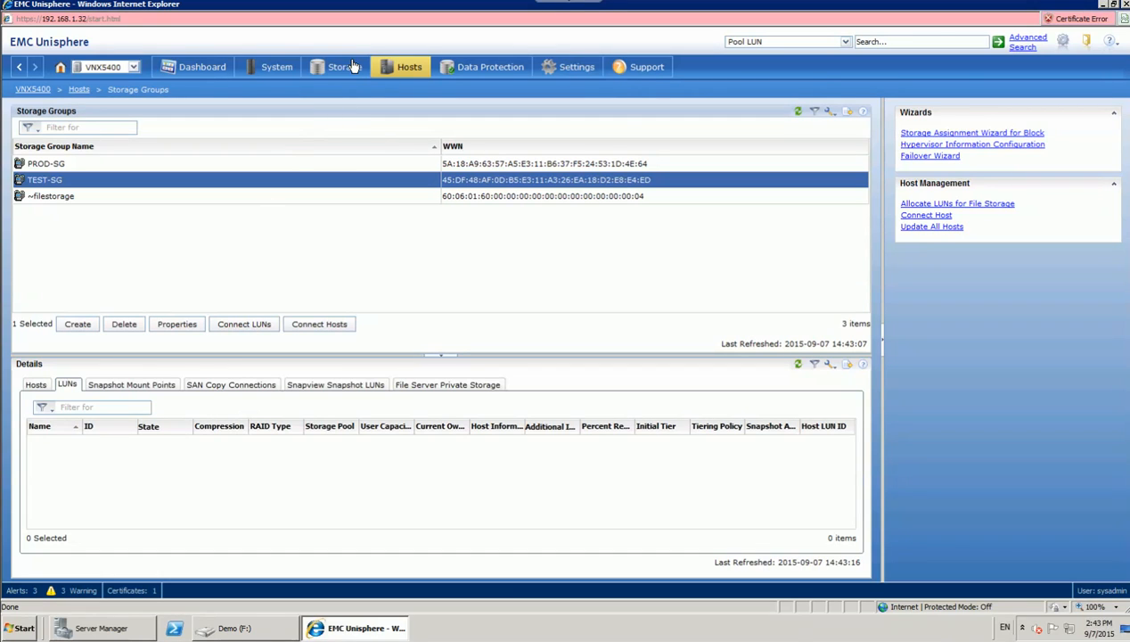
Step: Create a snapshot mount point named DEMO_SMP for the Demo LUN and add it to the TEST-SG storage group
mouse_move(354, 68)
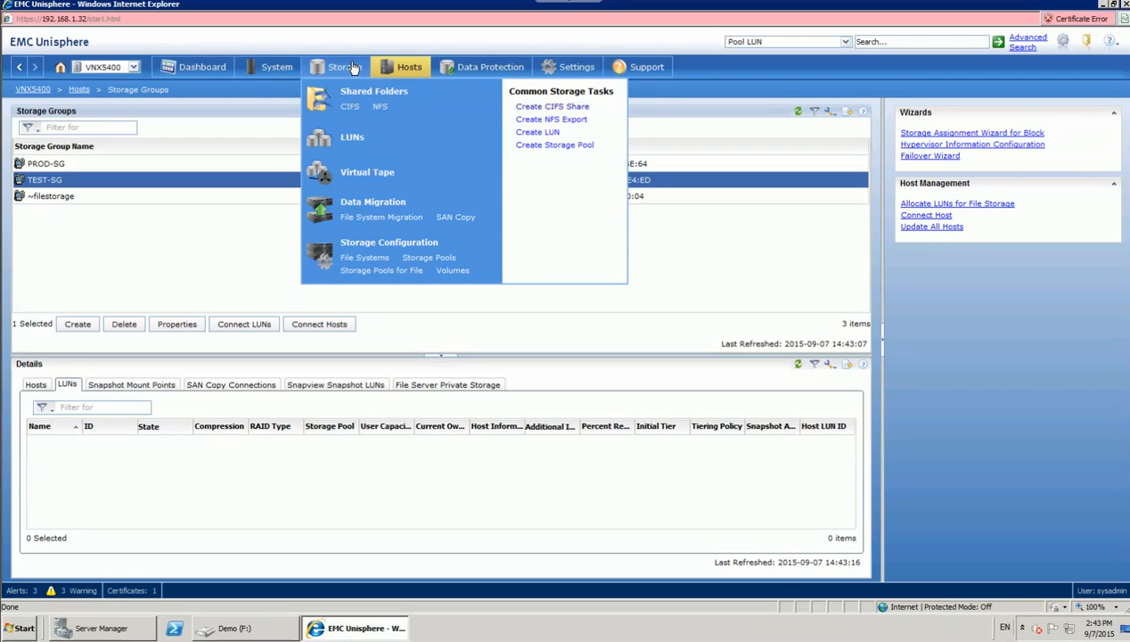
click(355, 139)
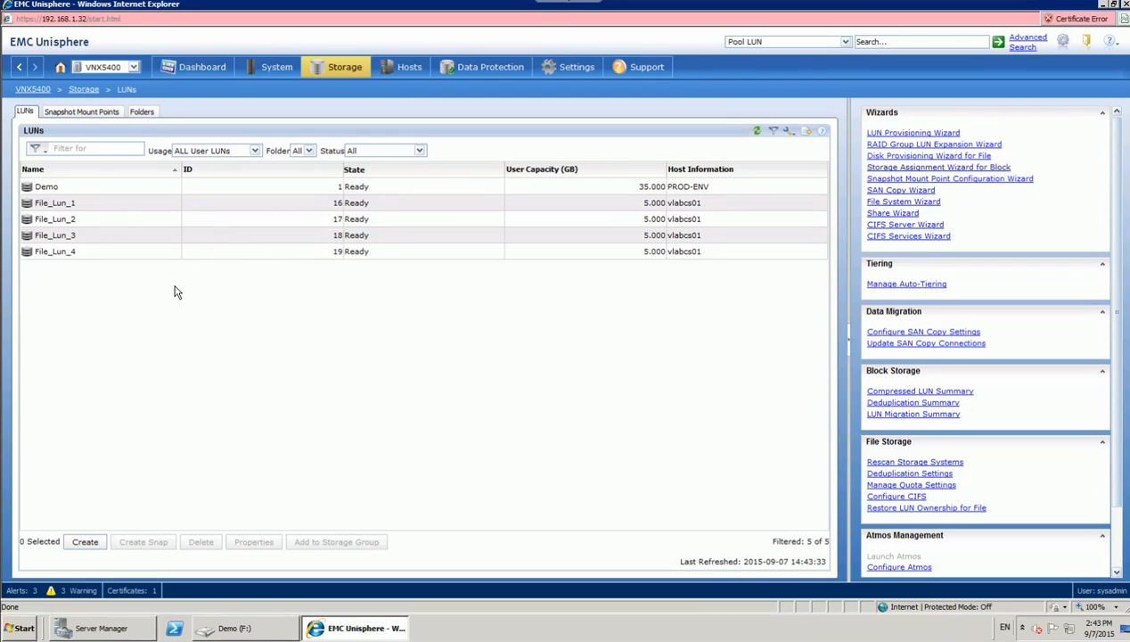
click(73, 187)
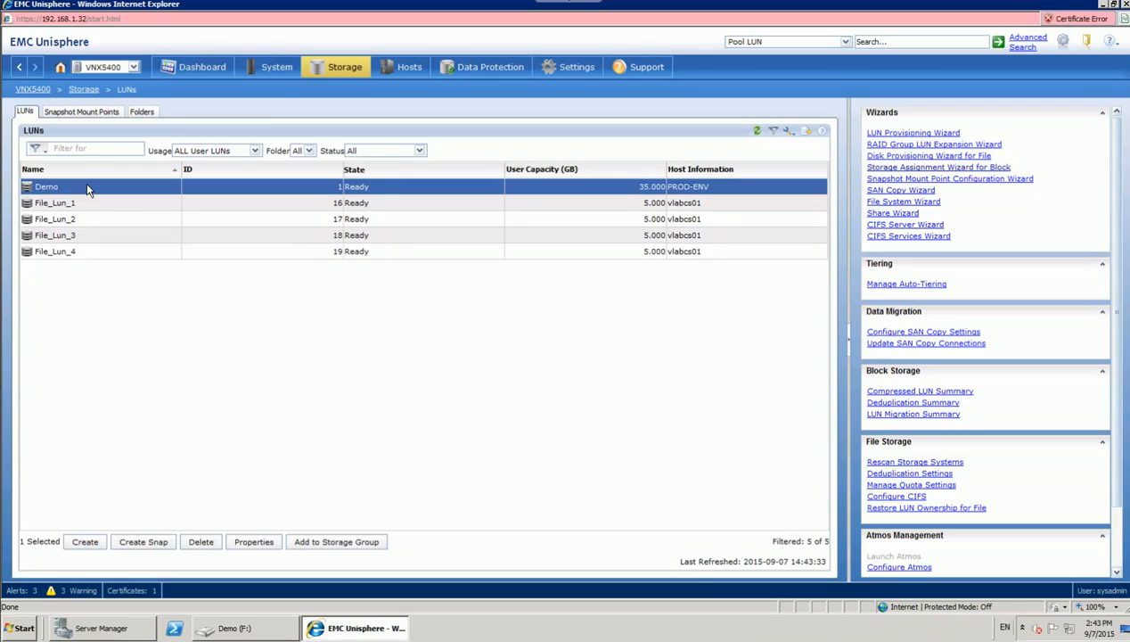
right_click(87, 188)
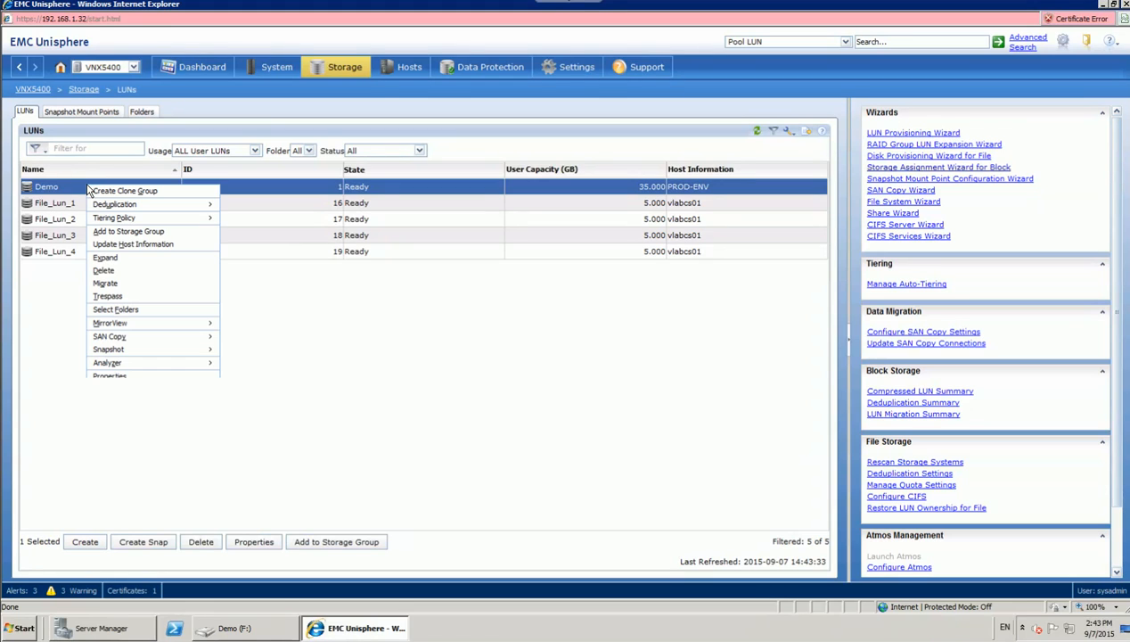
mouse_move(131, 353)
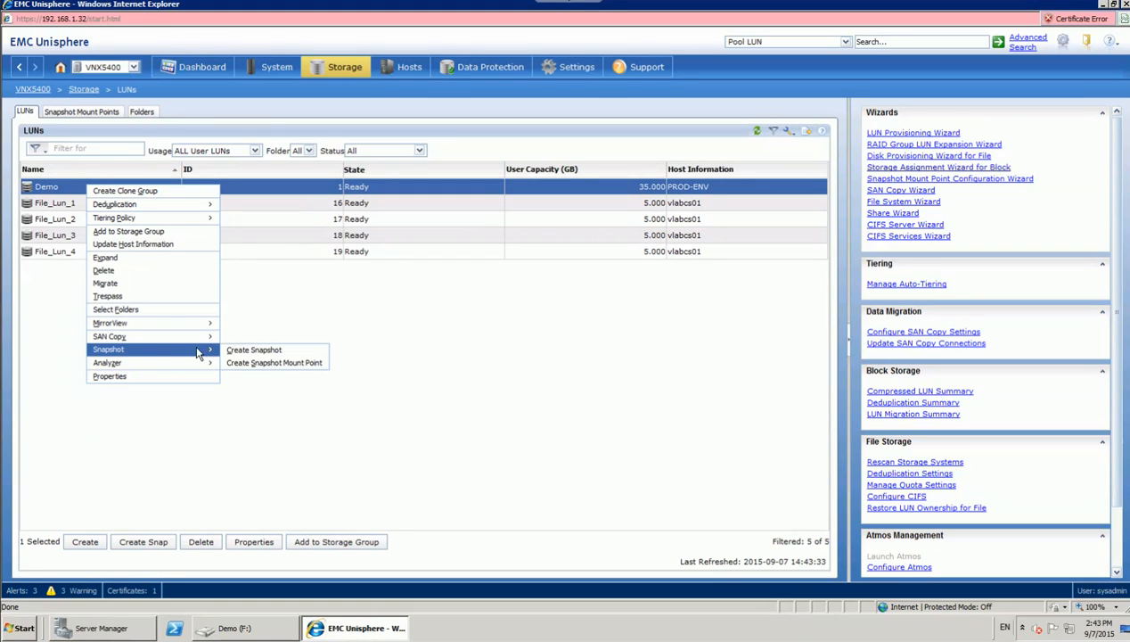
click(256, 363)
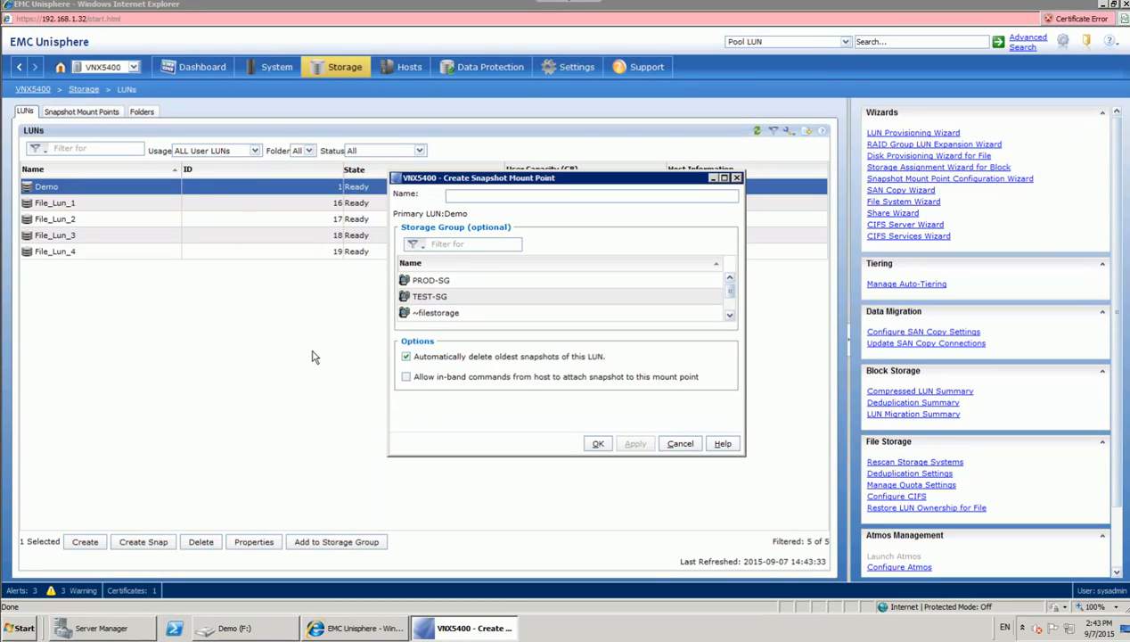
click(478, 193)
text(D)
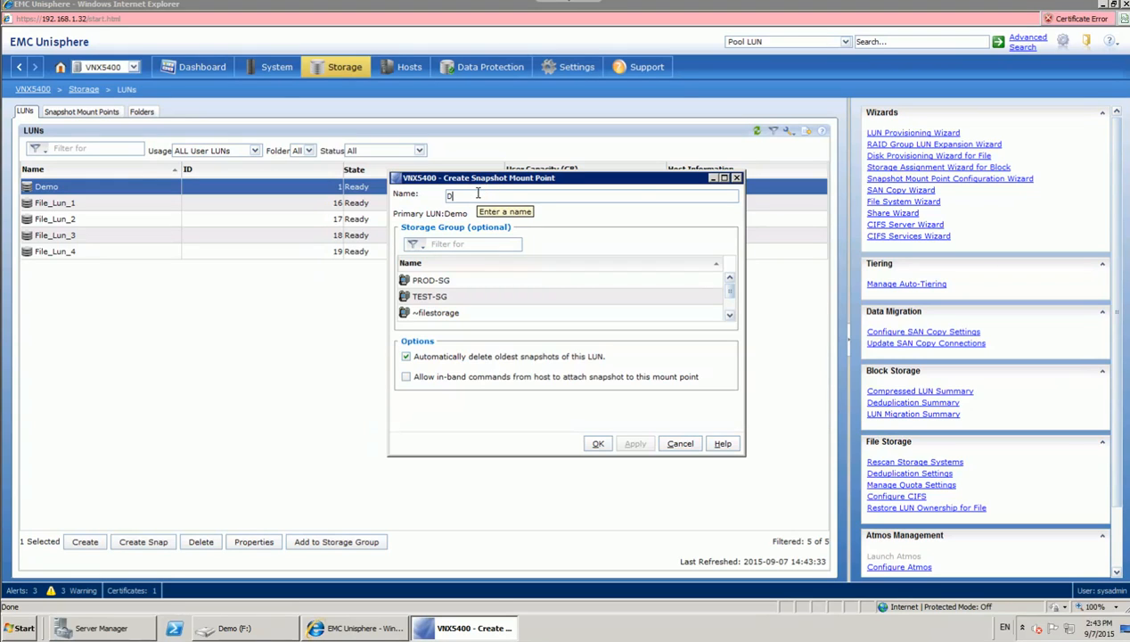
text(EMO_SMP)
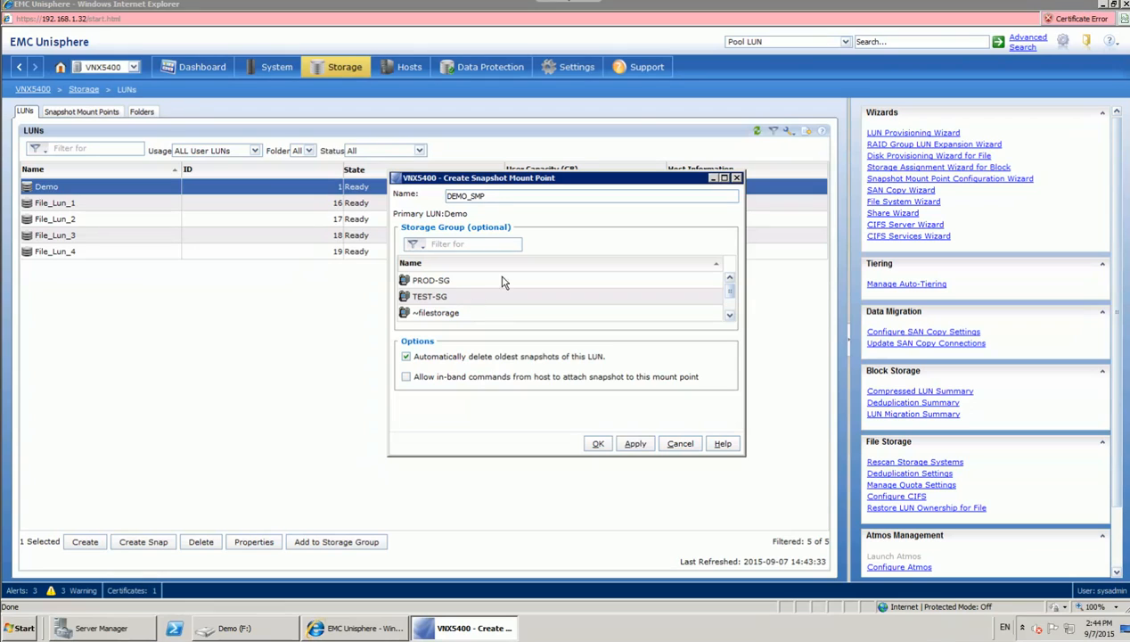
click(428, 297)
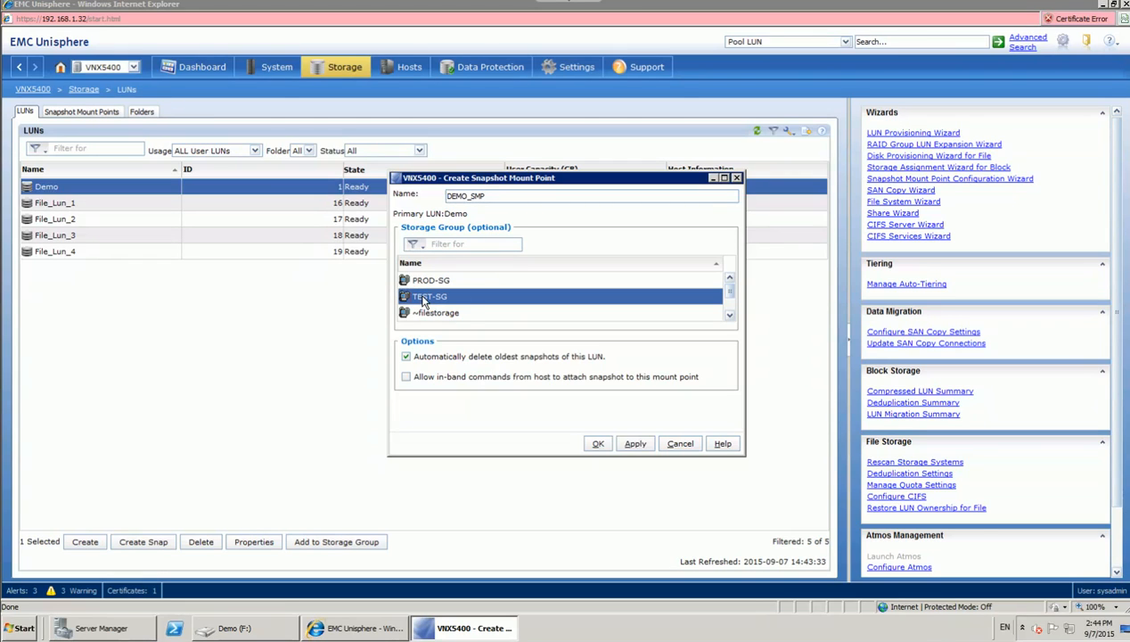
click(598, 443)
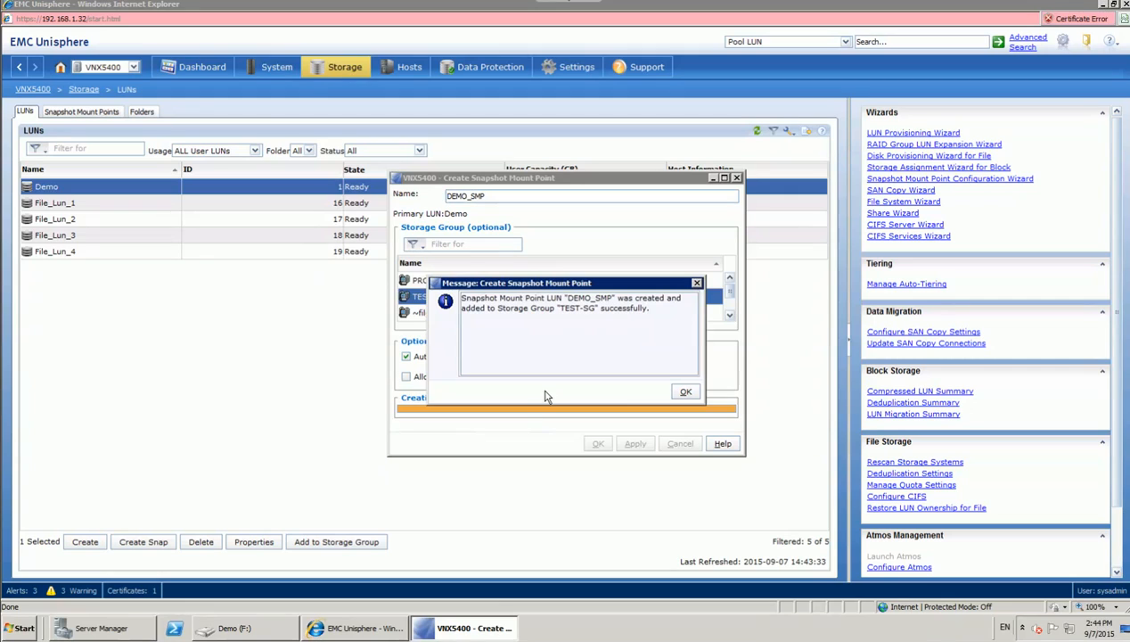
click(685, 393)
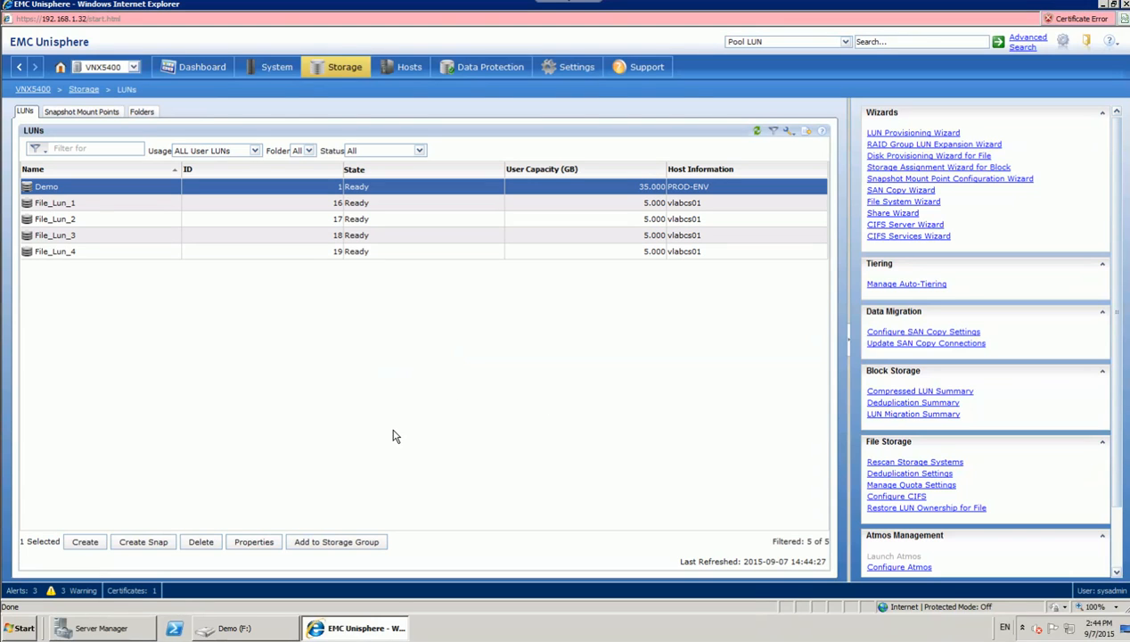
Step: Connect to the test host 192.168.1.10 with Remote Desktop (mstsc) and arrange its window so the whole remote desktop shows
click(23, 629)
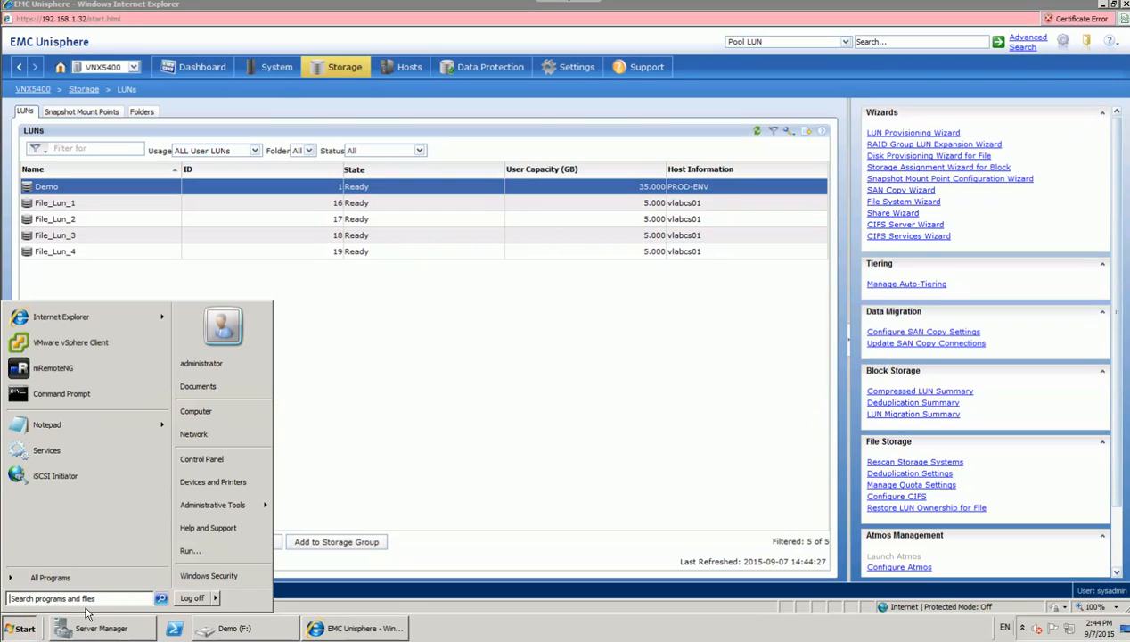
text(mstsc)
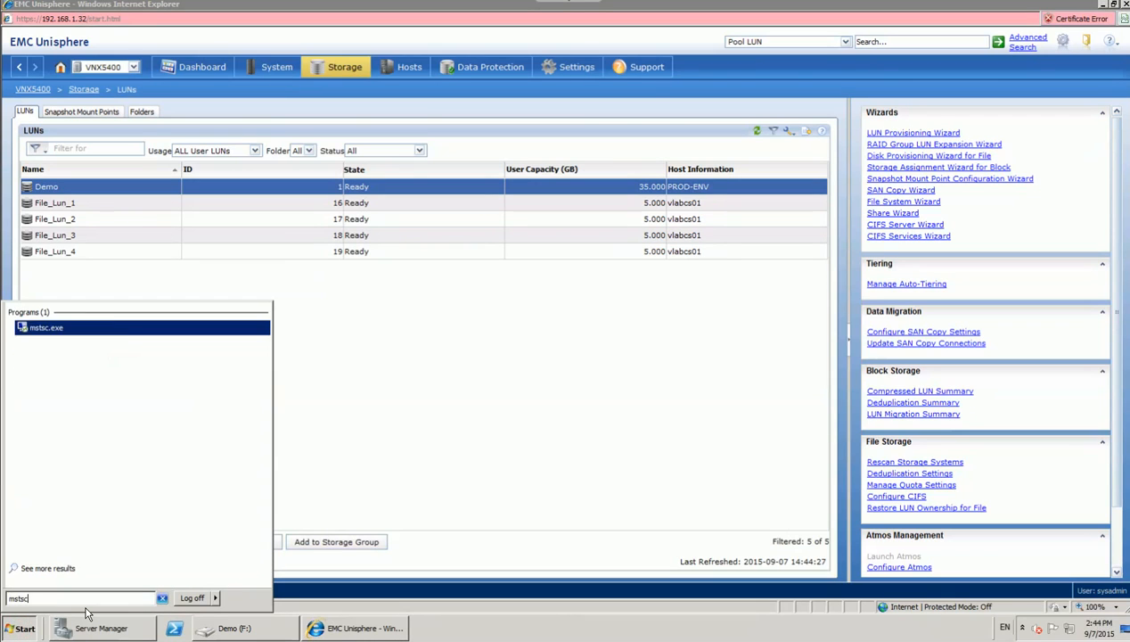
key(Return)
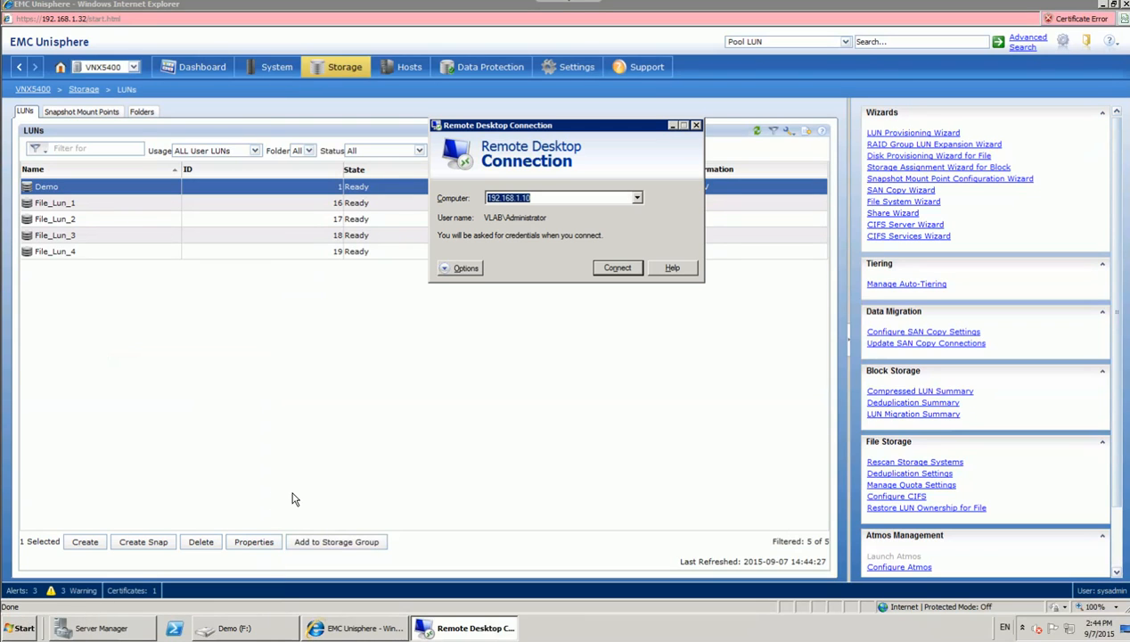
key(Return)
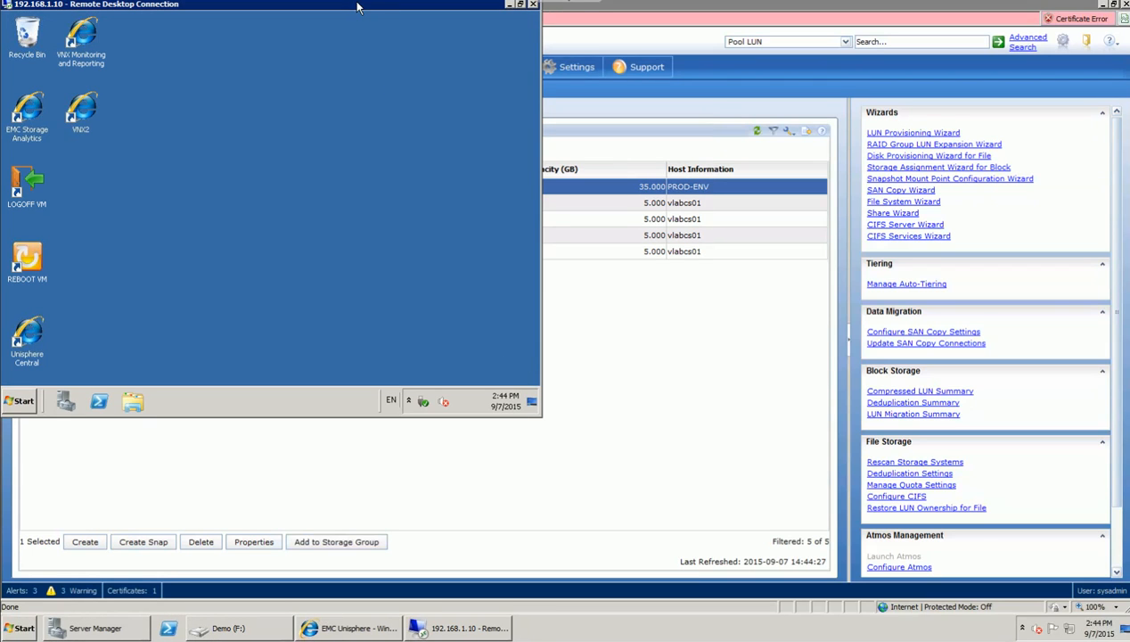
drag(361, 4, 548, 92)
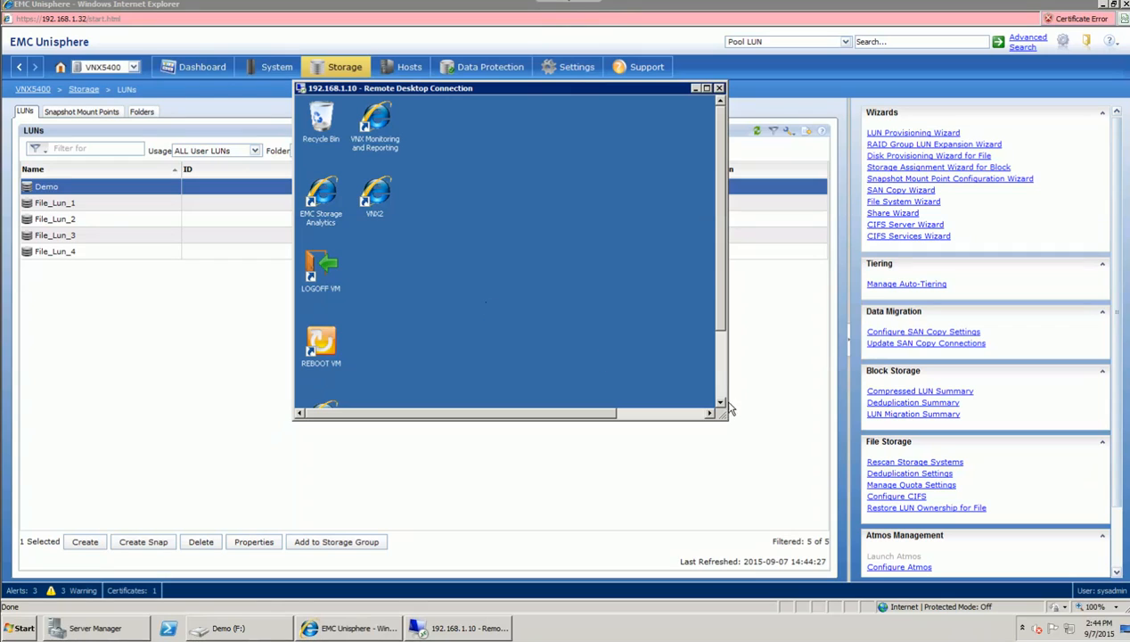
drag(775, 457, 802, 490)
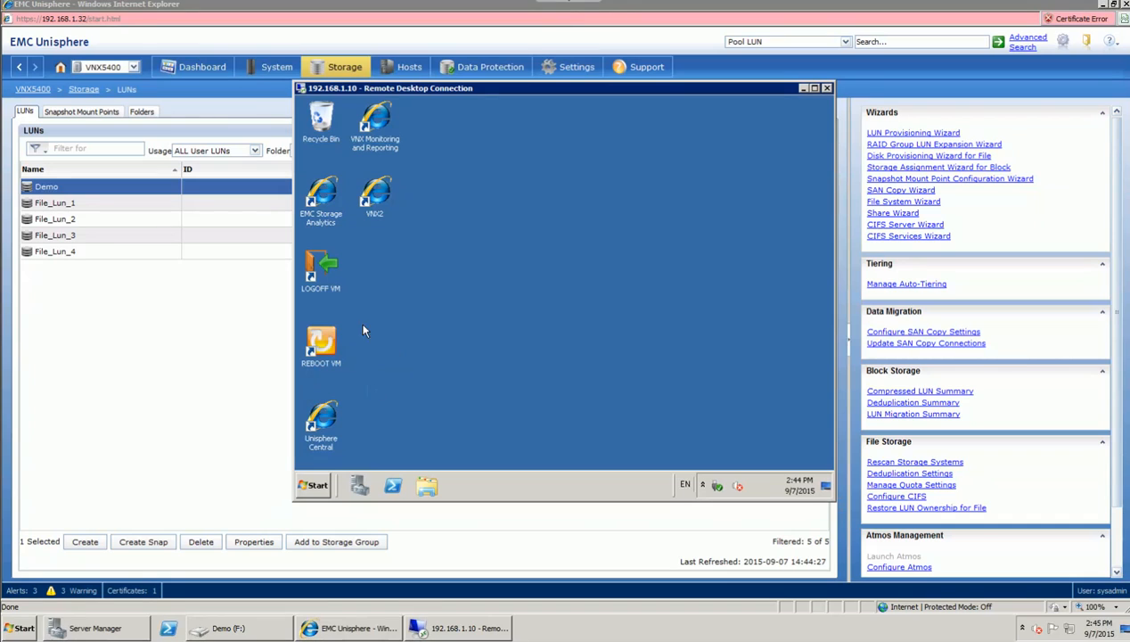
Step: Start Server Manager on the remote test host and rescan the disks in Disk Management
click(359, 492)
click(358, 487)
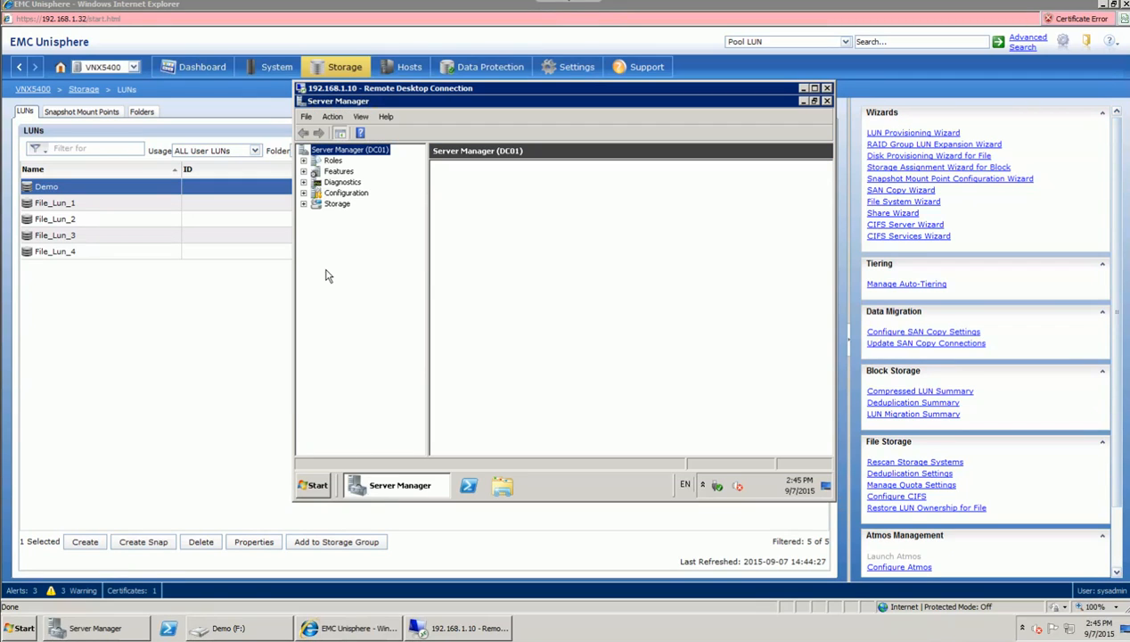
click(303, 204)
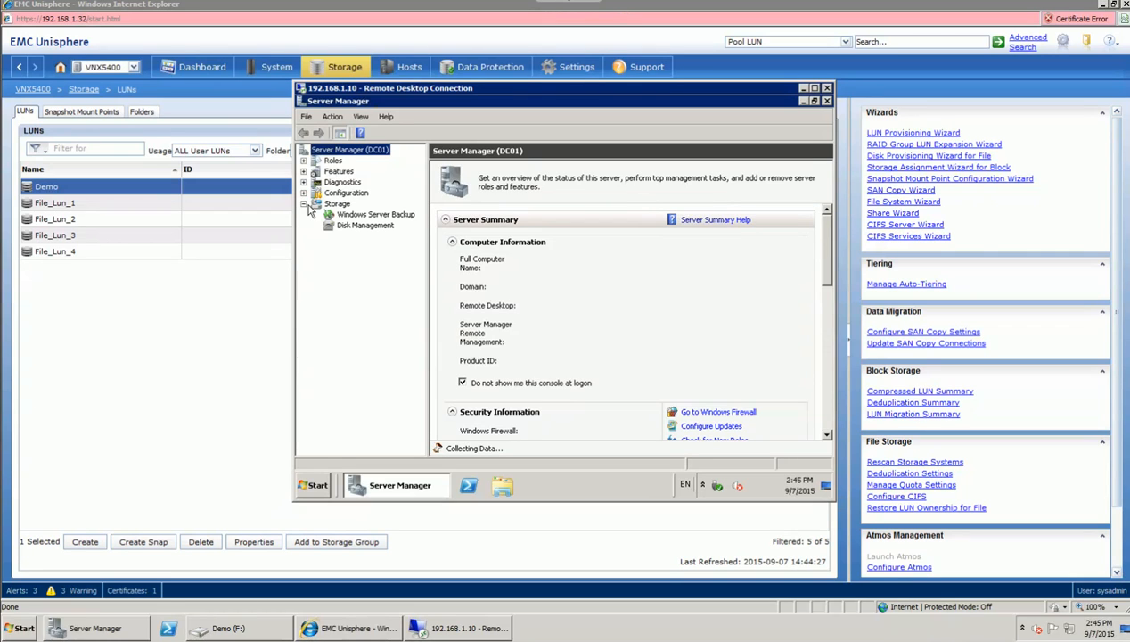
click(344, 229)
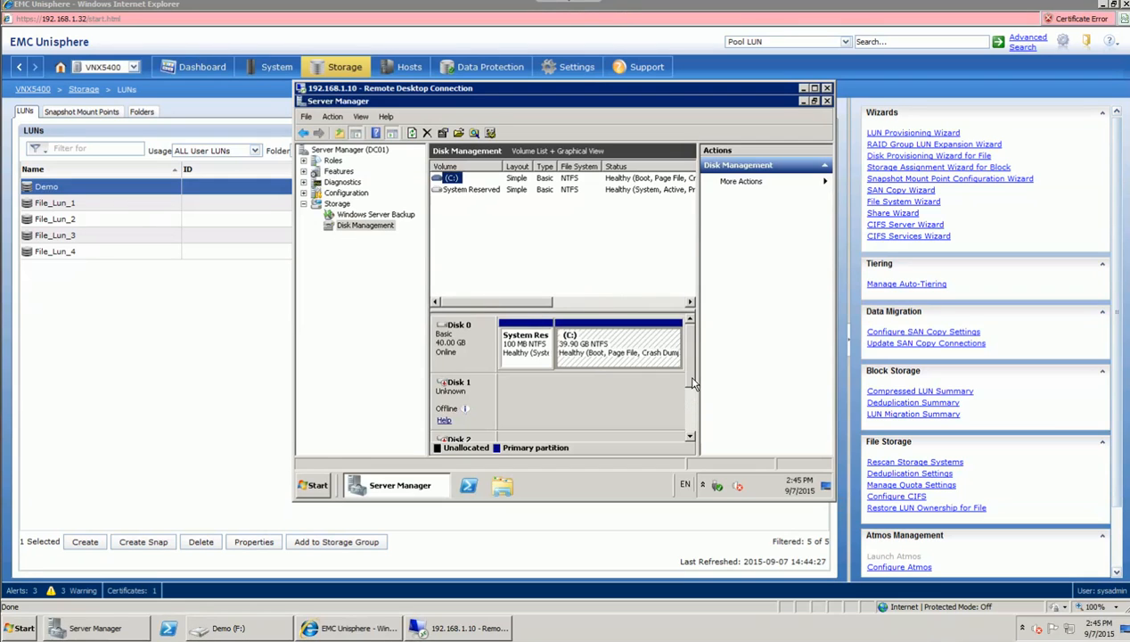
scroll(690, 405, down, 2)
right_click(355, 224)
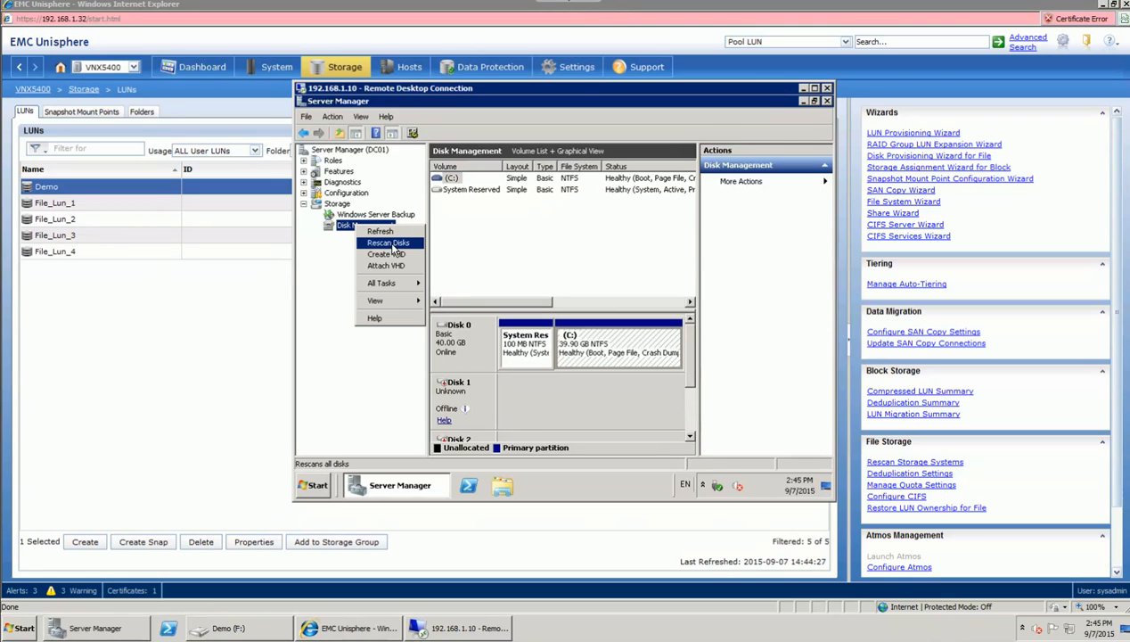
click(393, 243)
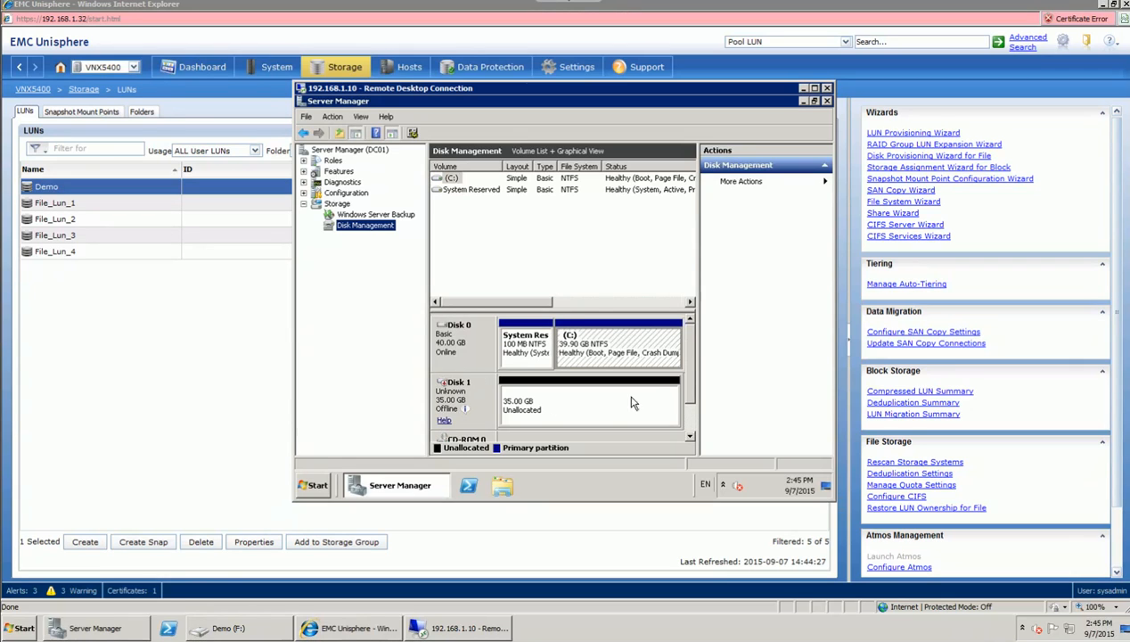
Step: Check the disk list on the test host and try to bring the 35 GB Disk 1 online
click(688, 395)
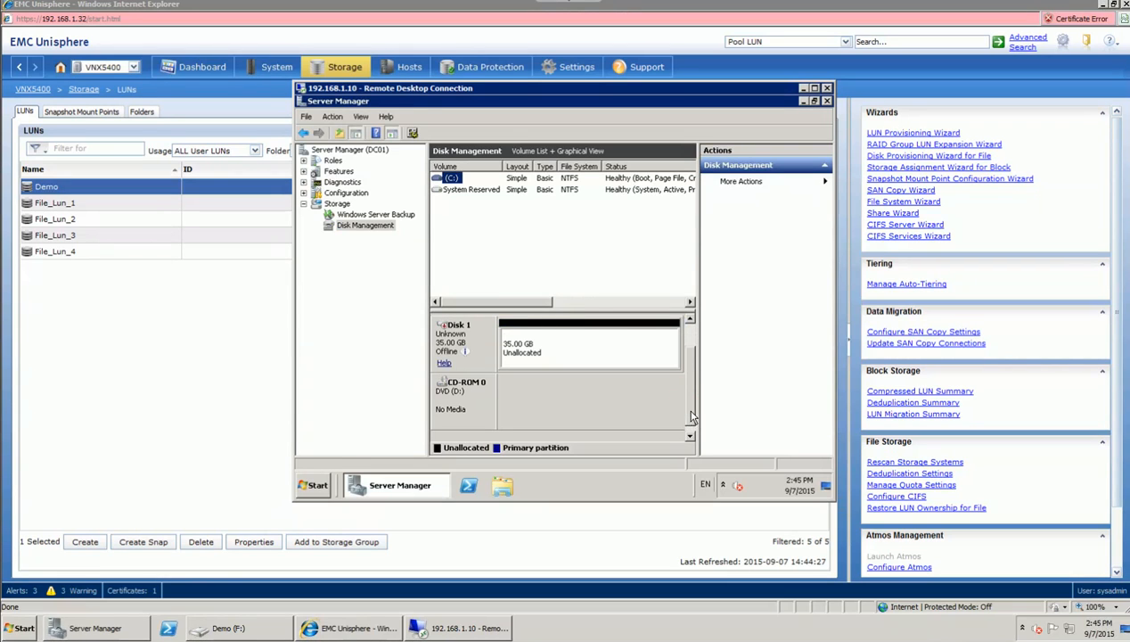
click(688, 385)
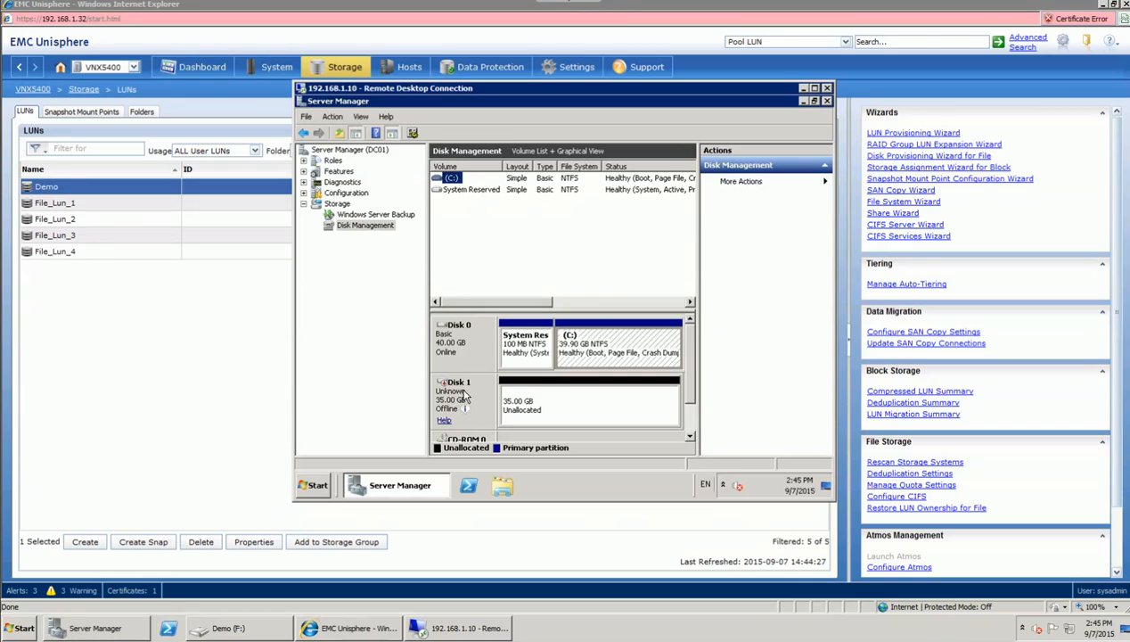
mouse_move(465, 408)
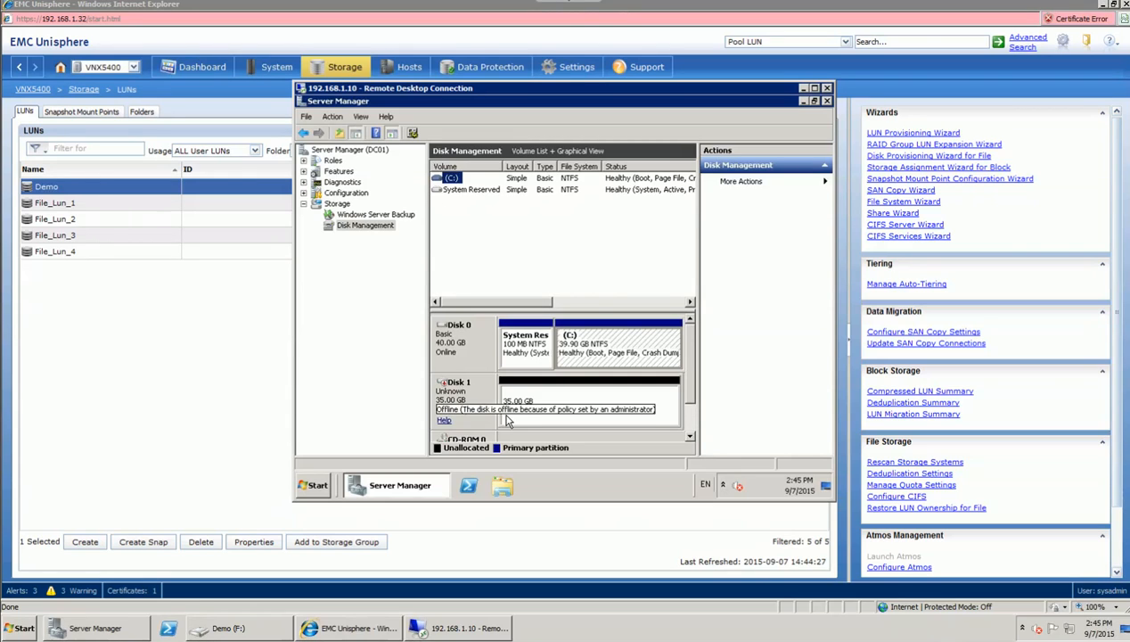
right_click(464, 390)
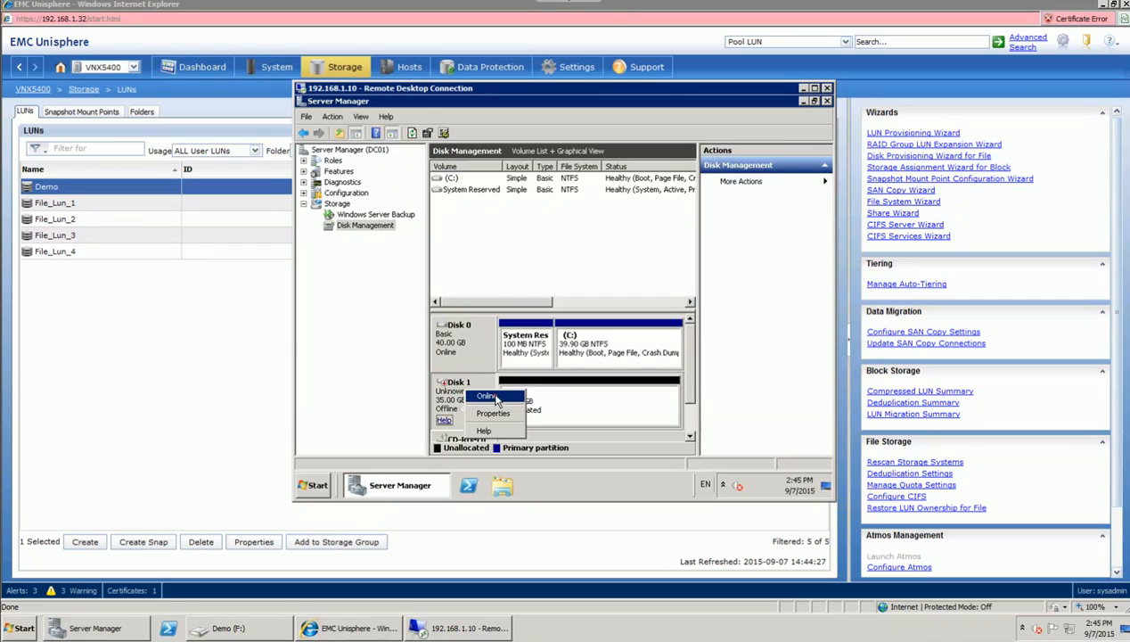
click(487, 397)
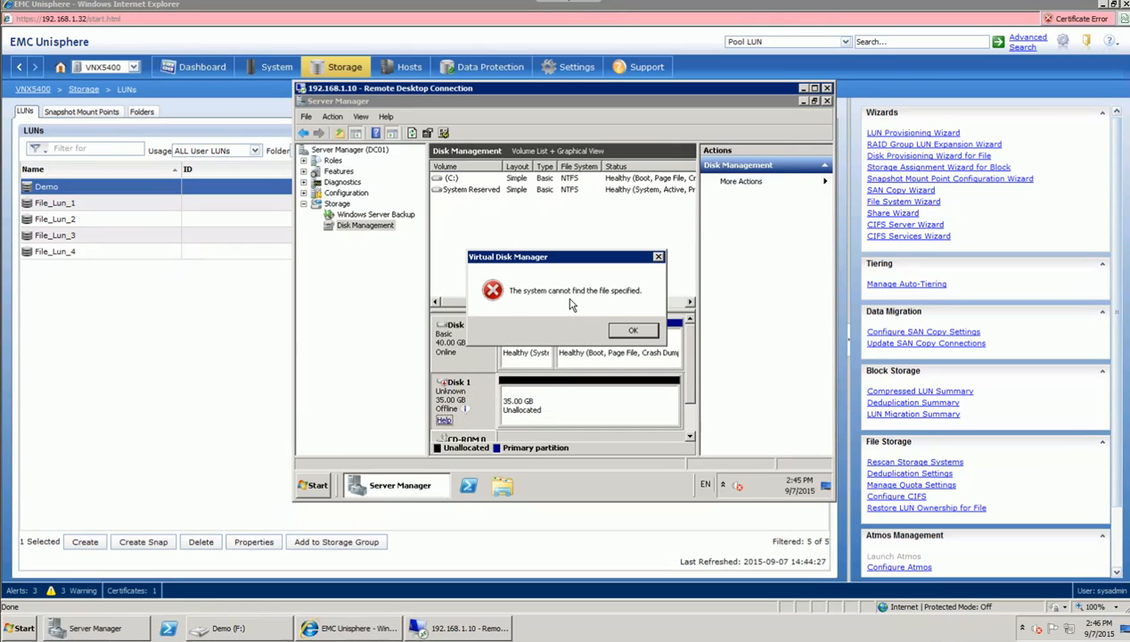
click(630, 333)
click(630, 333)
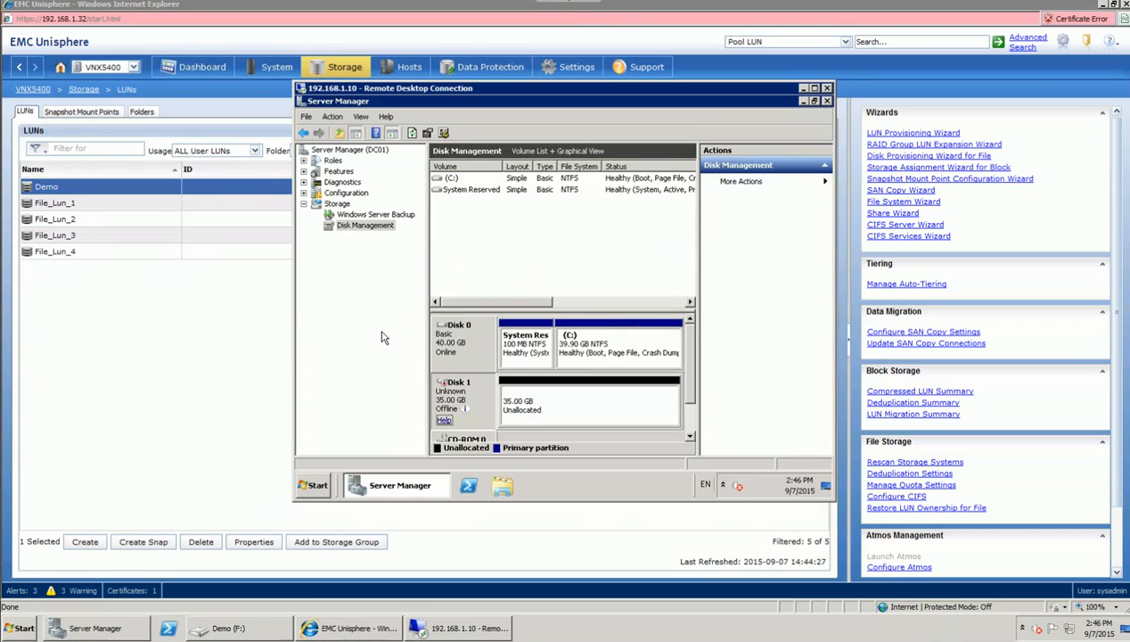
Step: Switch back to Unisphere and show the Demo LUN's snapshots in the LUN Snapshots list
click(200, 374)
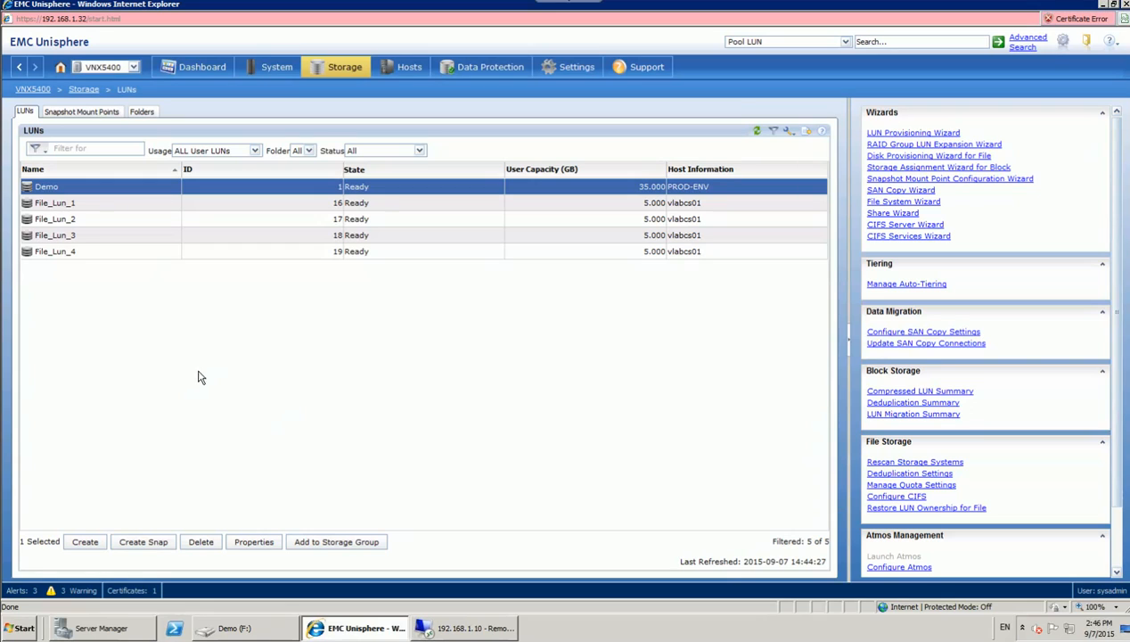
click(486, 69)
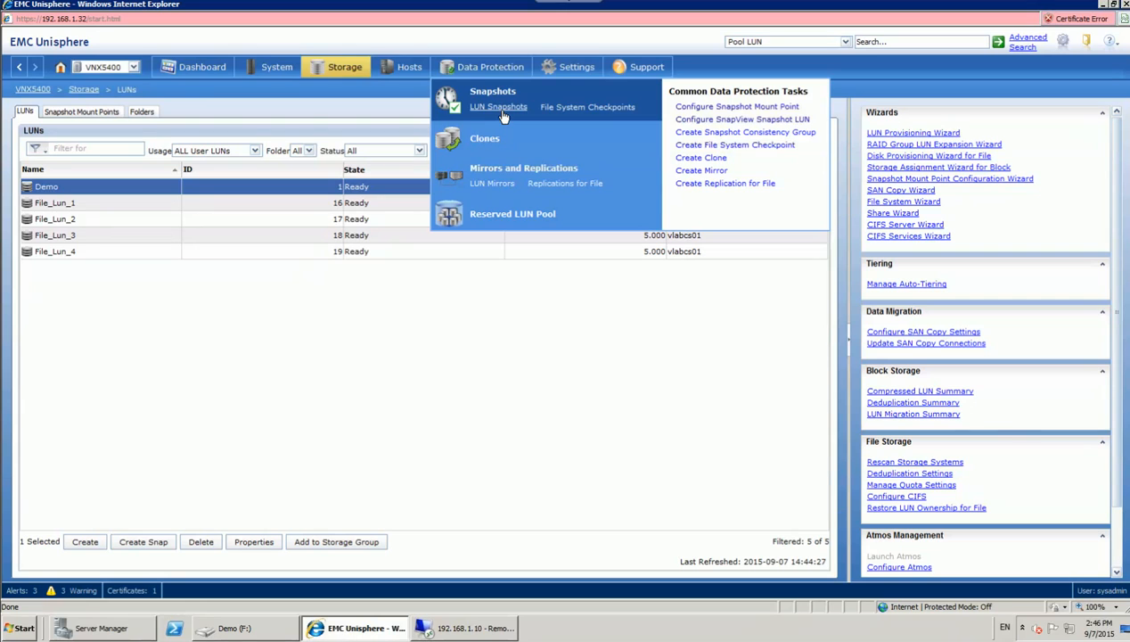
click(499, 108)
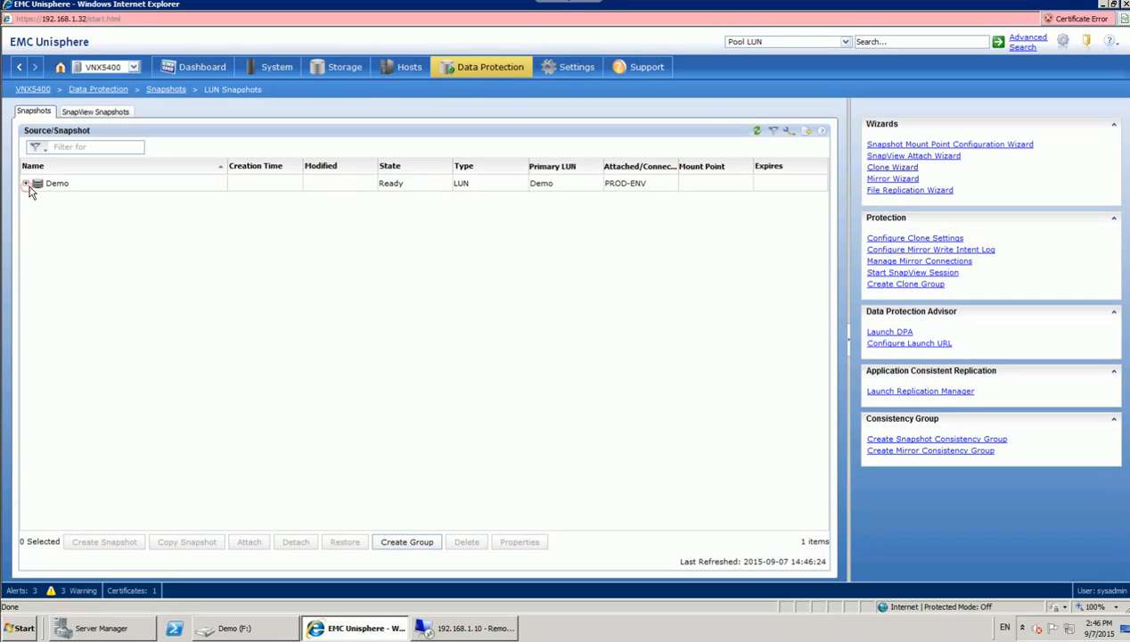
click(27, 184)
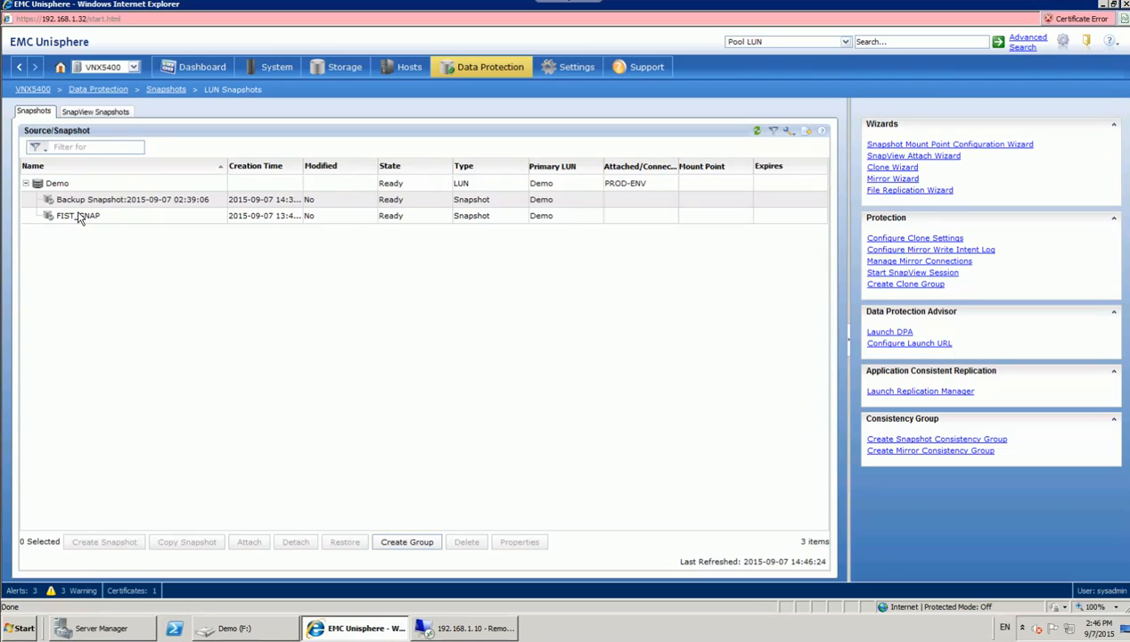
Step: Try to attach FIST_SNAP to the PROD-ENV server without creating a point-in-time copy, allowing read/write on the snapshot
click(71, 219)
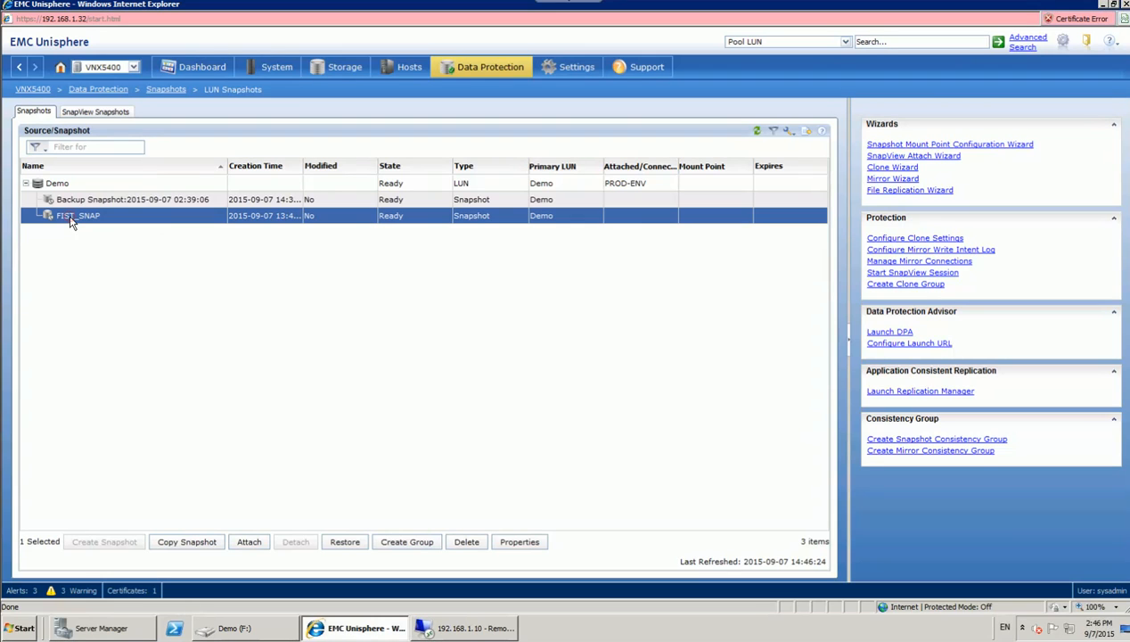
click(249, 542)
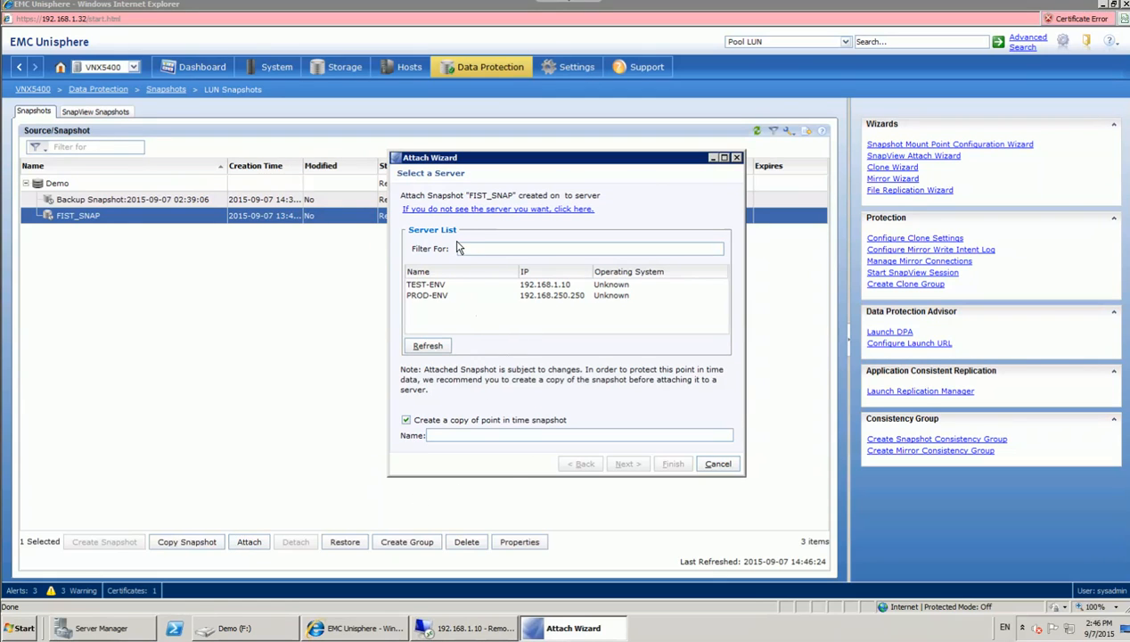
click(449, 301)
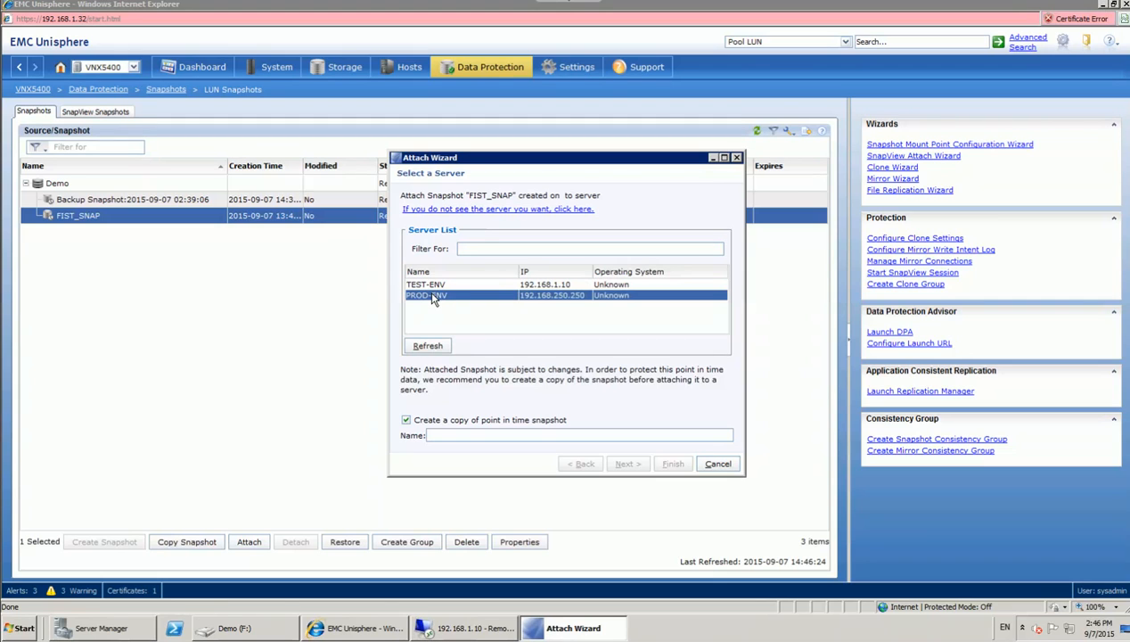
click(406, 420)
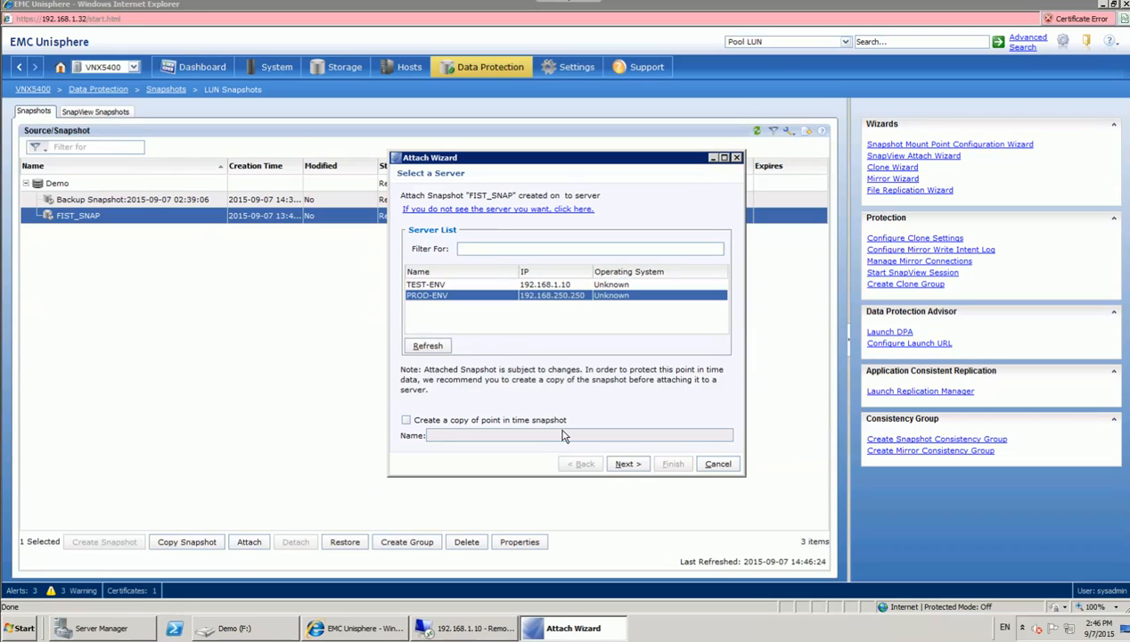
click(623, 464)
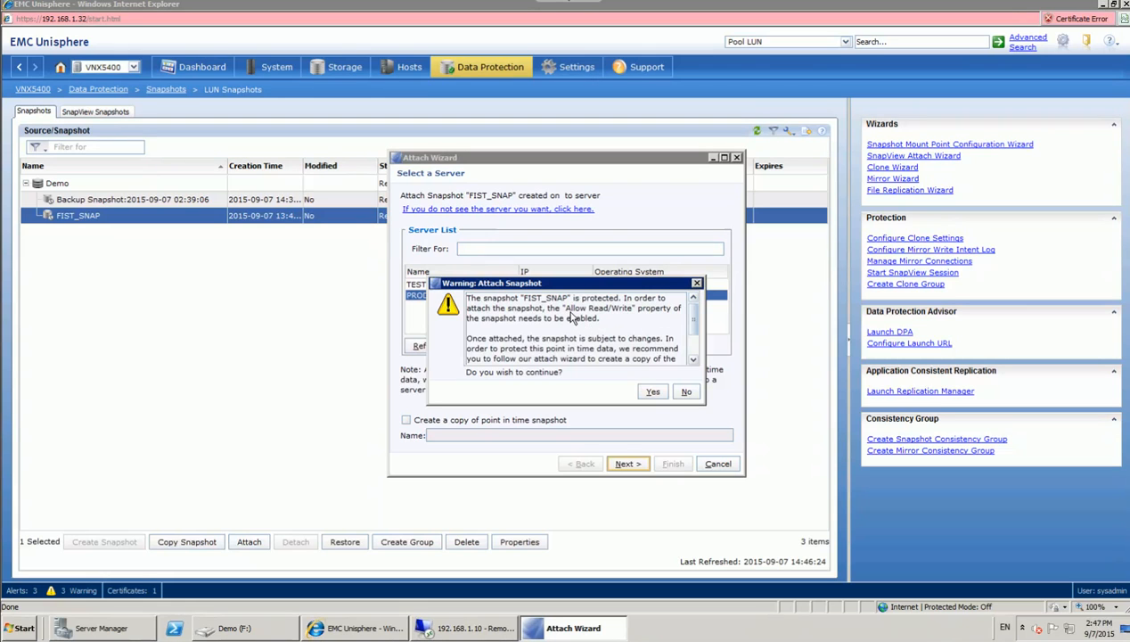
click(649, 393)
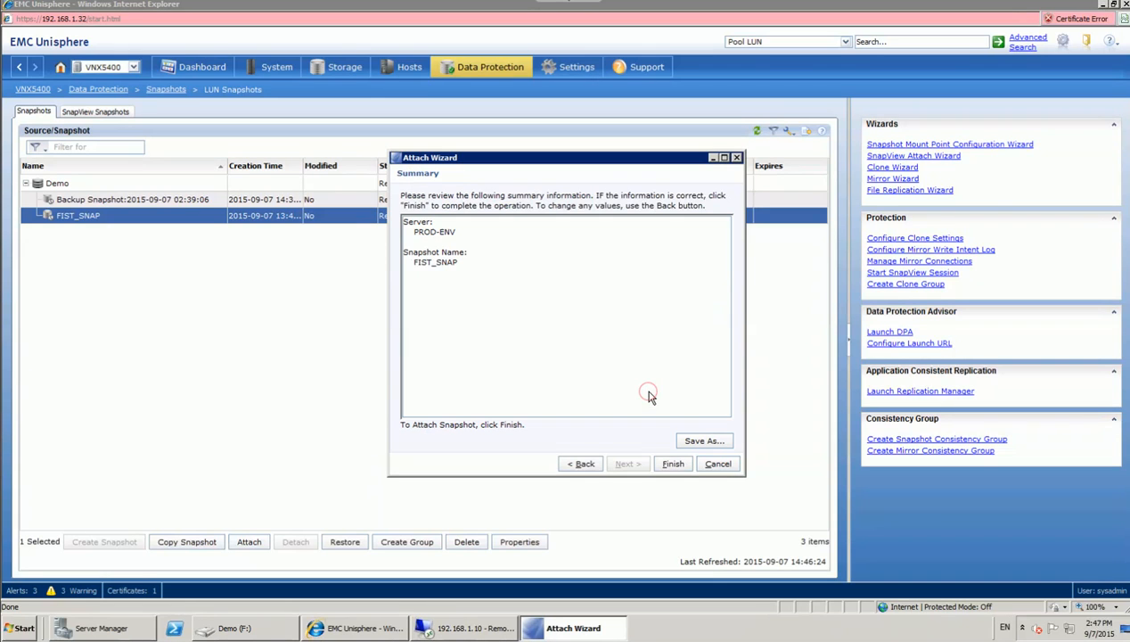
click(672, 467)
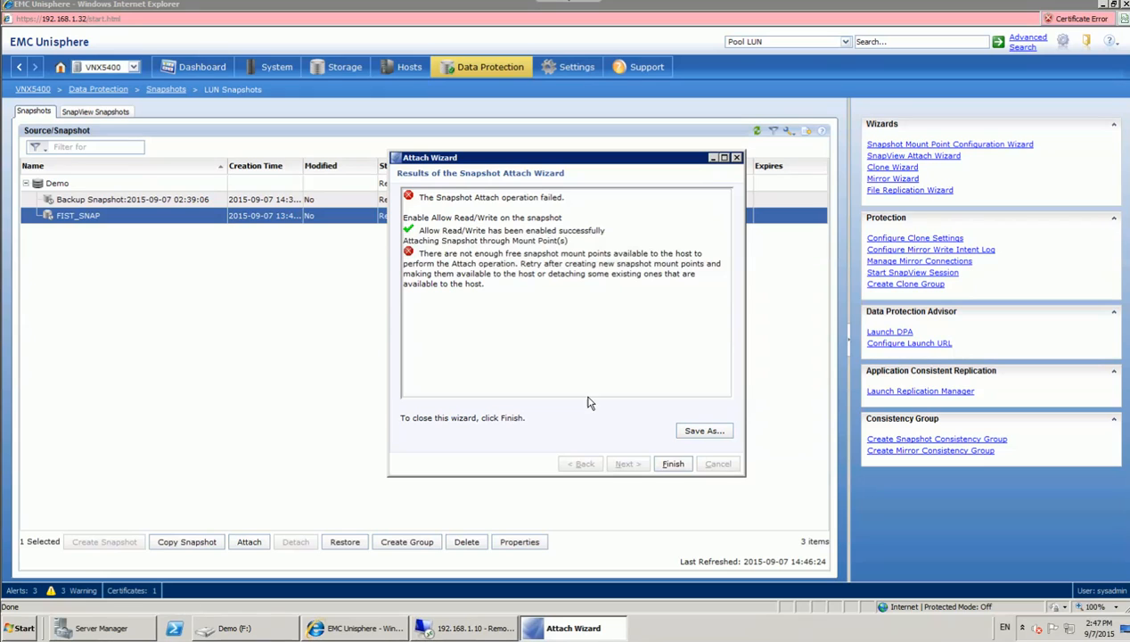
click(677, 465)
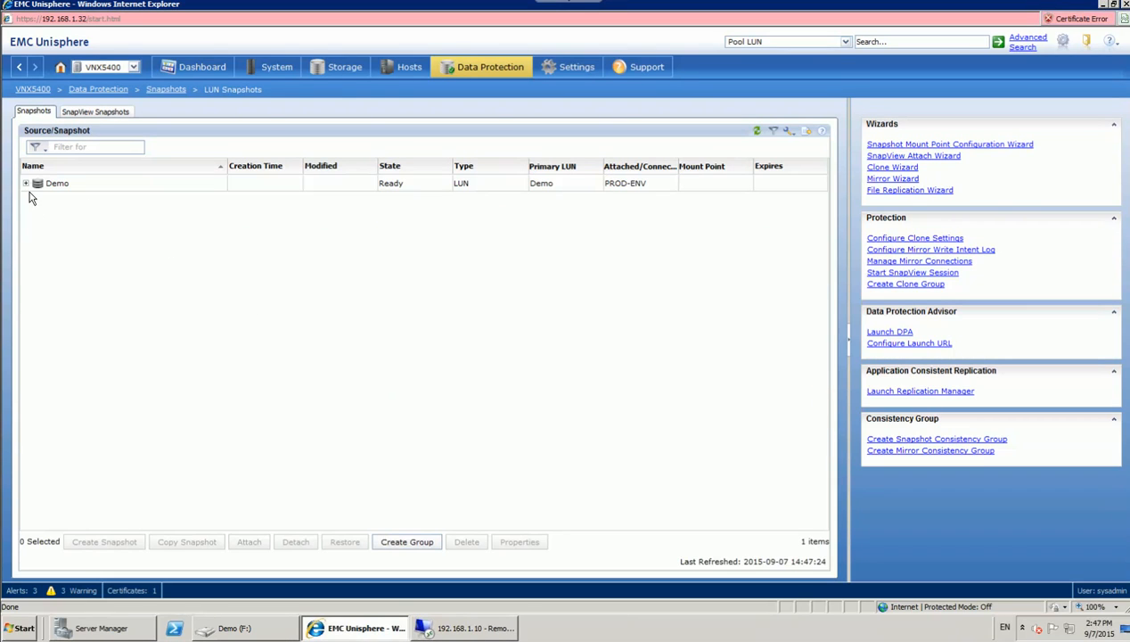
Step: Attach the Demo LUN's FIST_SNAP snapshot to the TEST-ENV server without creating a point-in-time copy
click(25, 183)
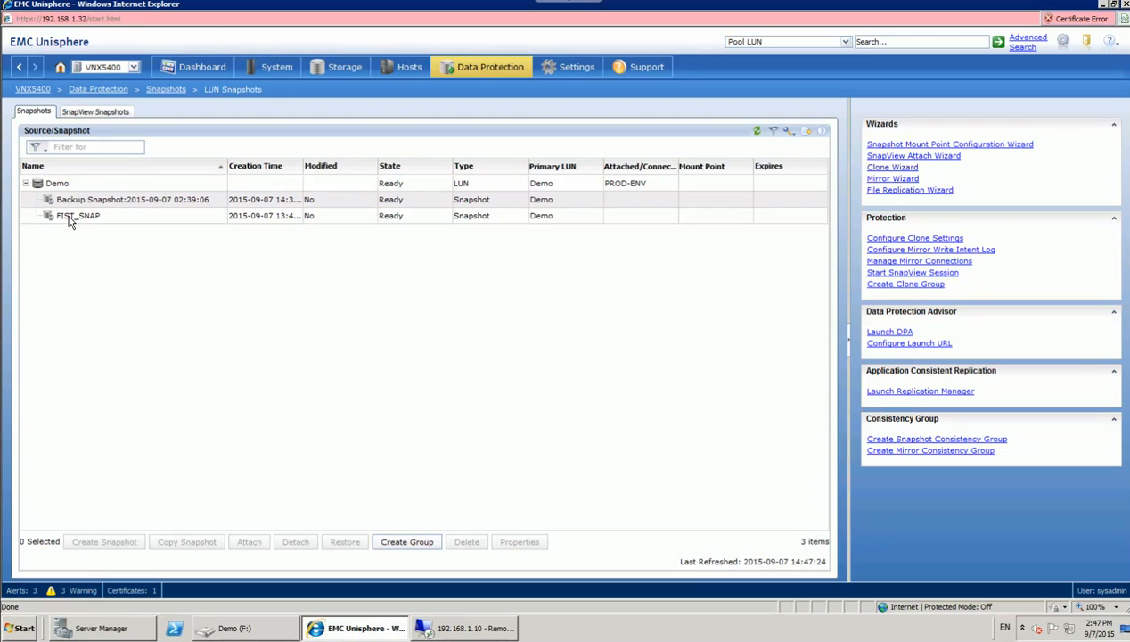
click(76, 217)
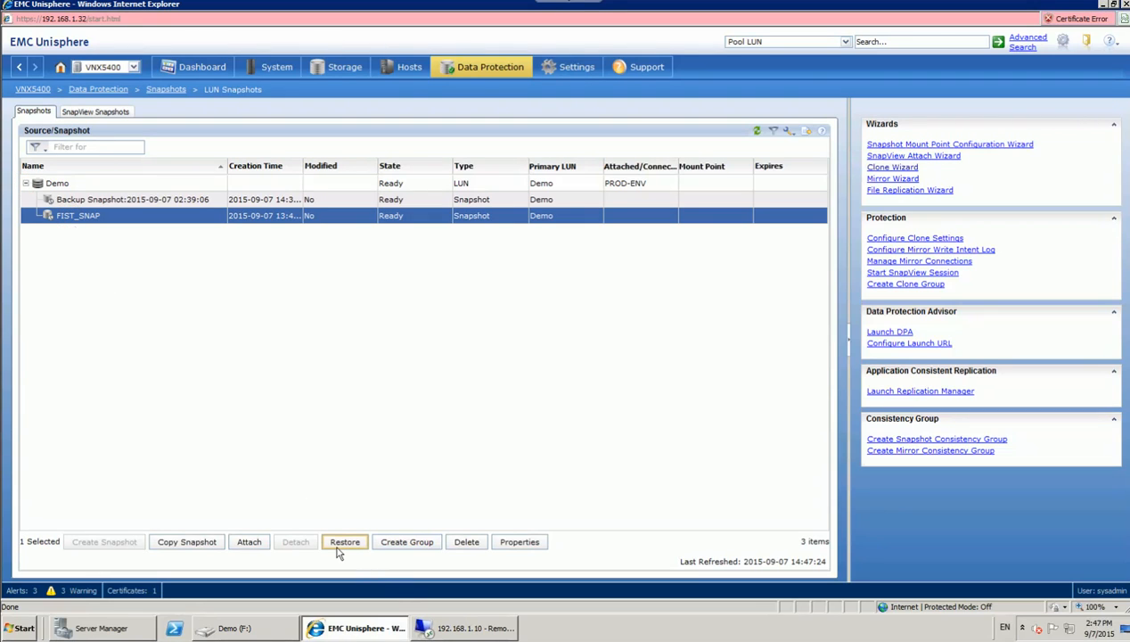
click(249, 544)
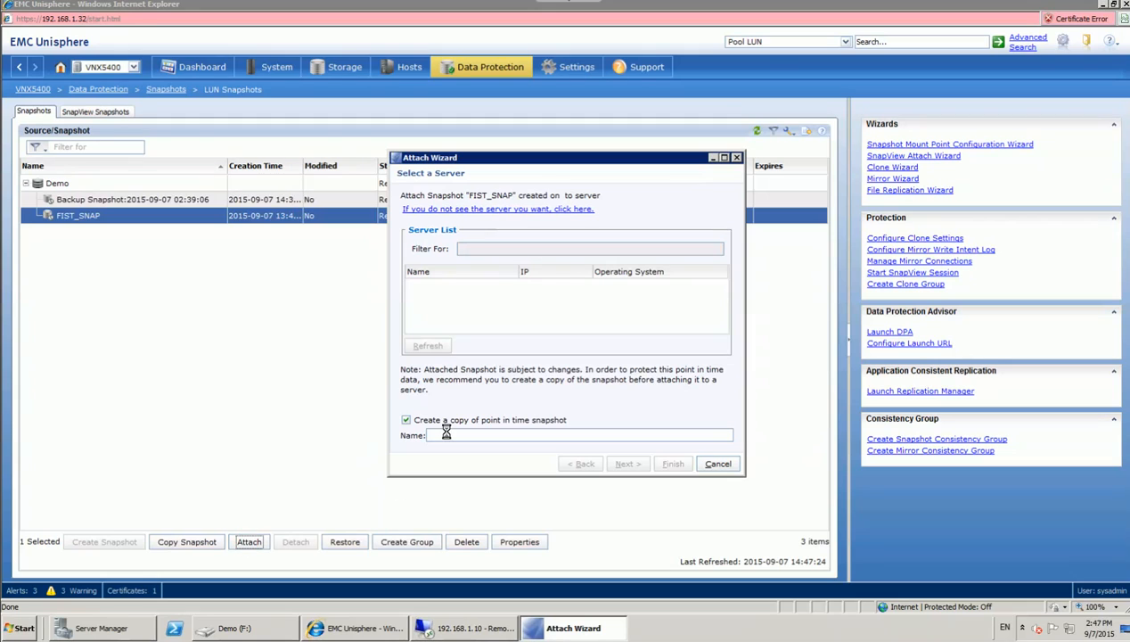
click(441, 285)
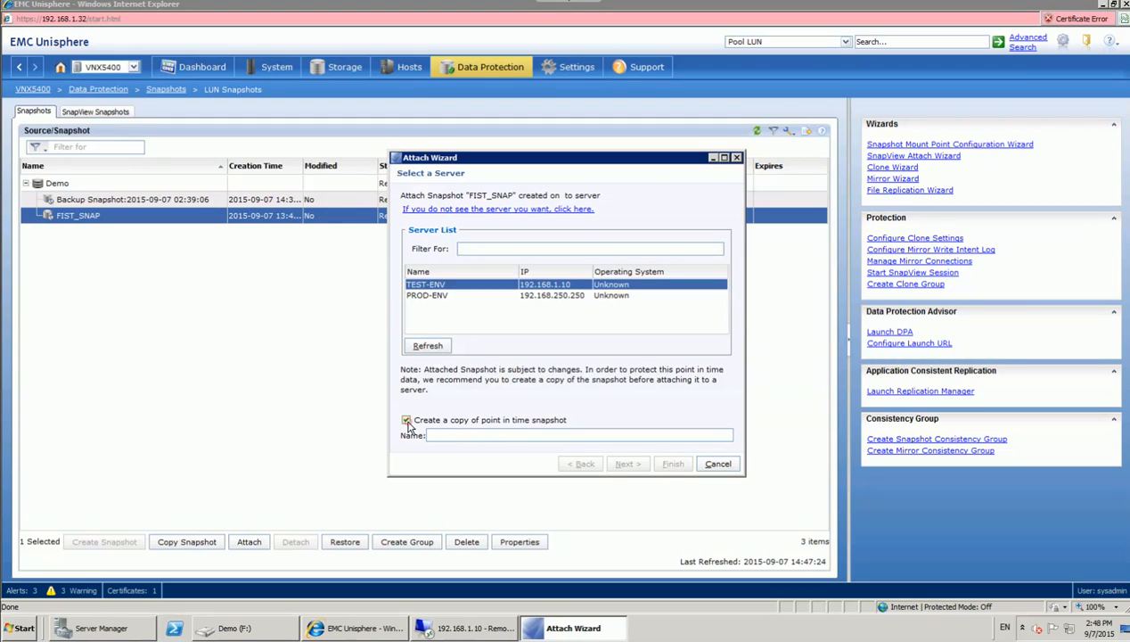
click(406, 420)
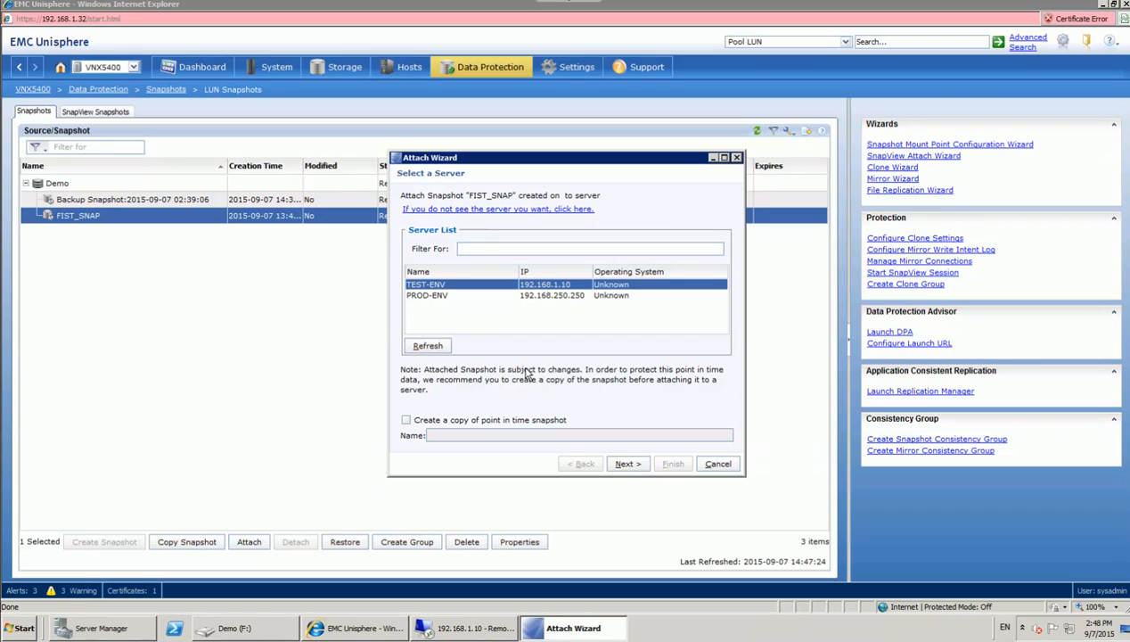
click(626, 464)
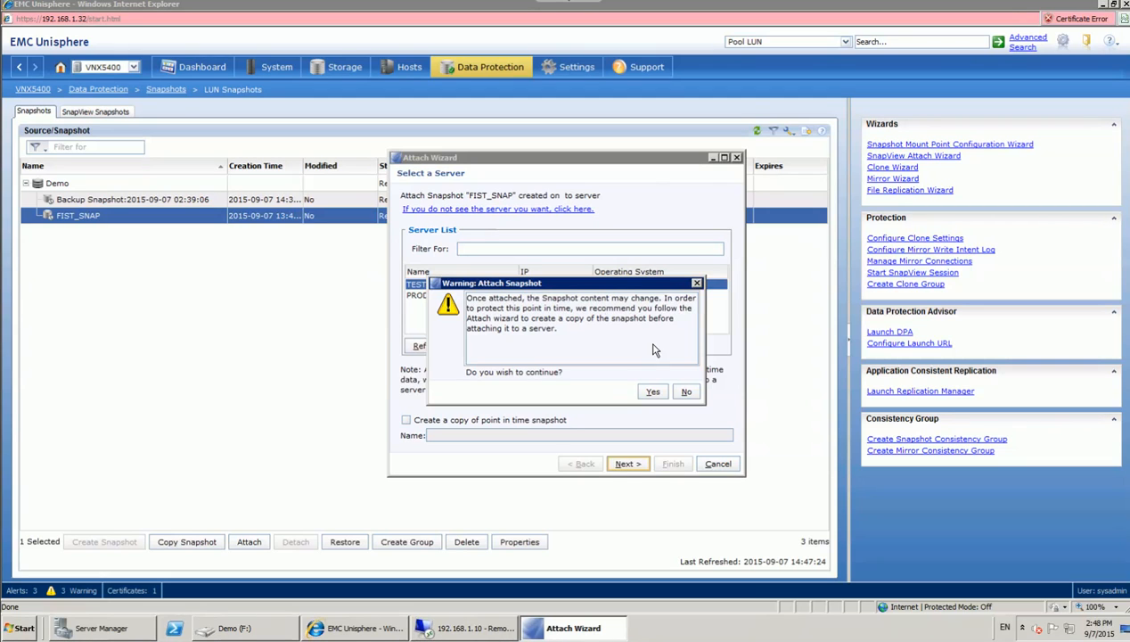
click(654, 392)
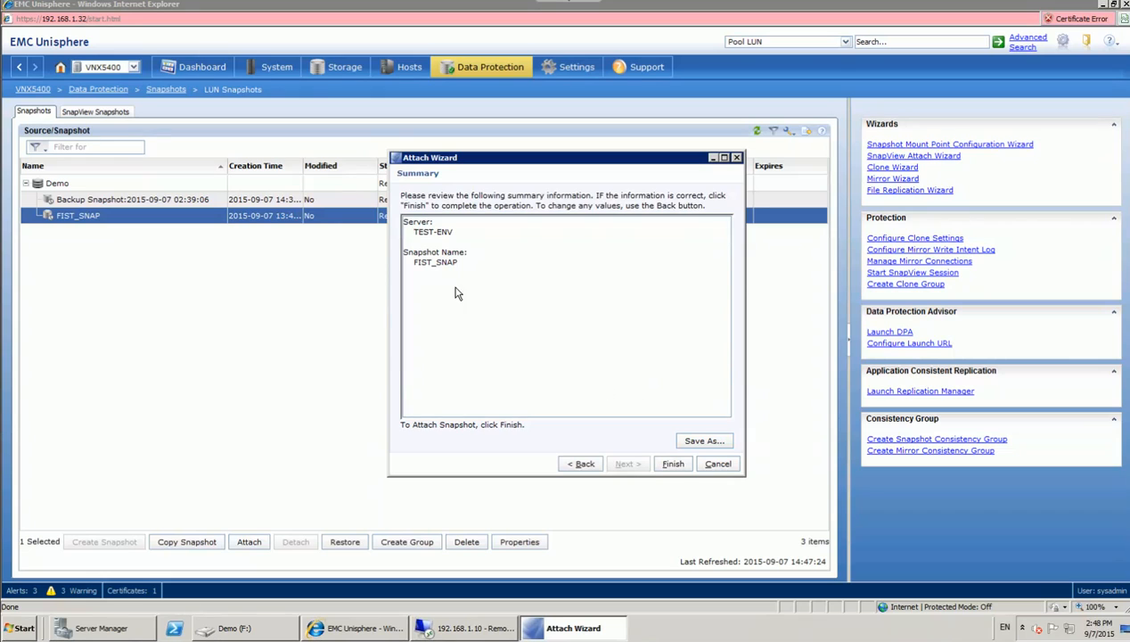
click(674, 464)
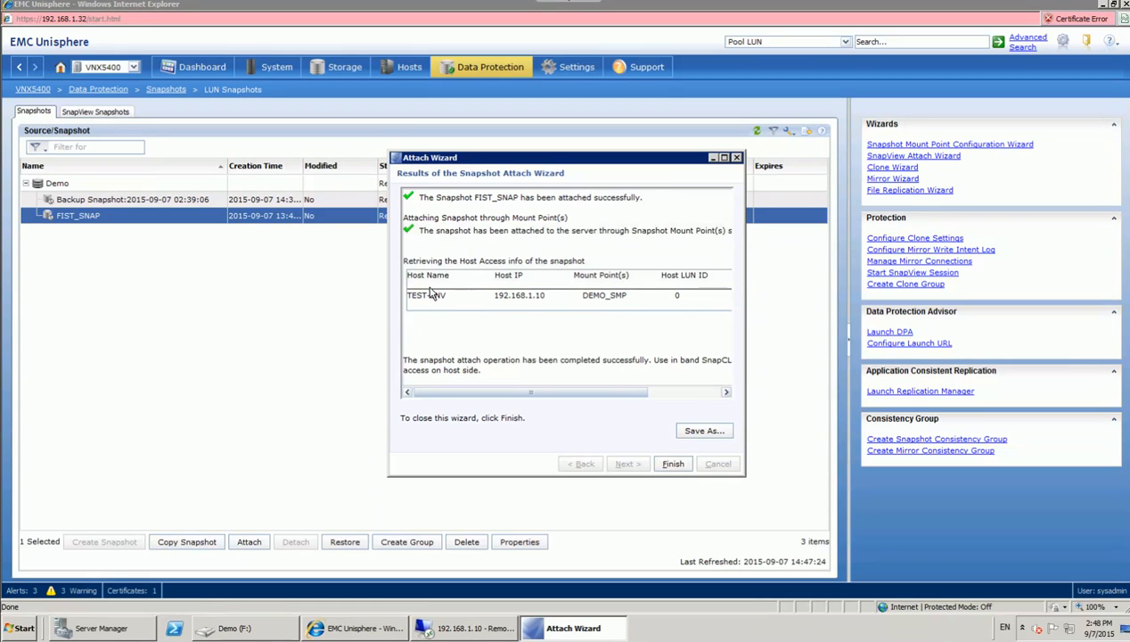
click(673, 464)
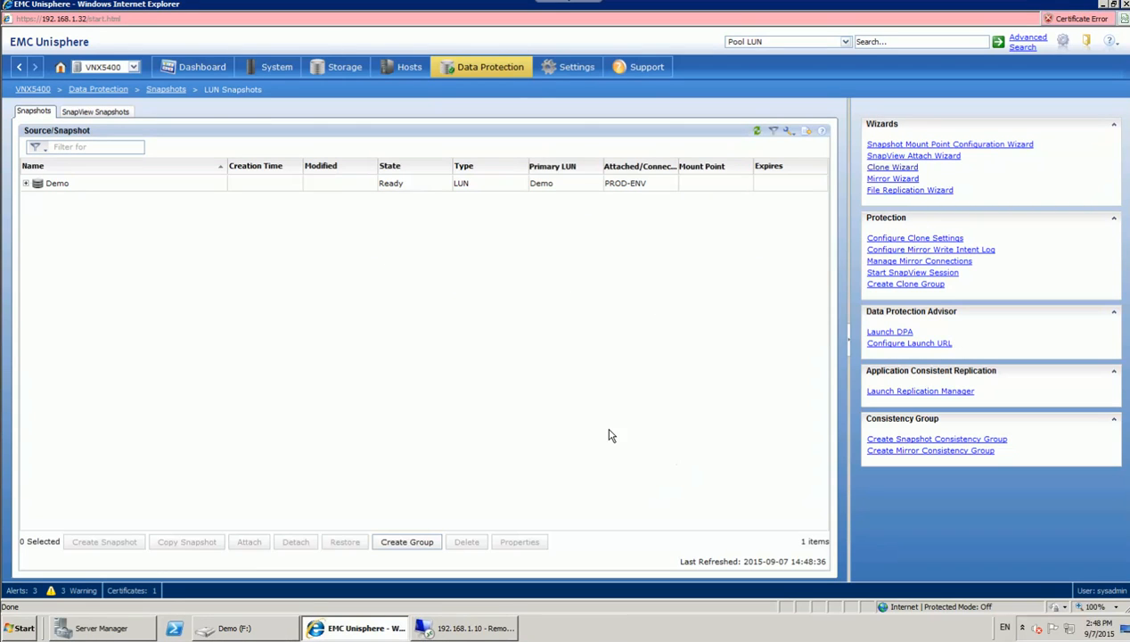
Step: Switch to the remote session on 192.168.1.10, rescan its disks and bring the 35 GB Disk 1 online
click(454, 630)
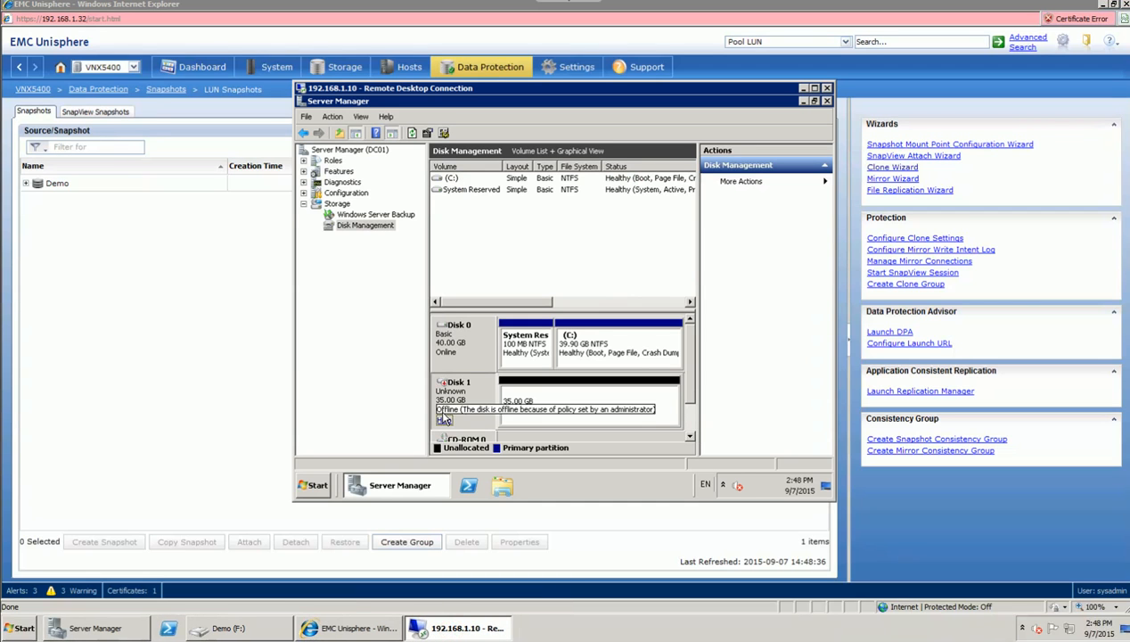
right_click(365, 226)
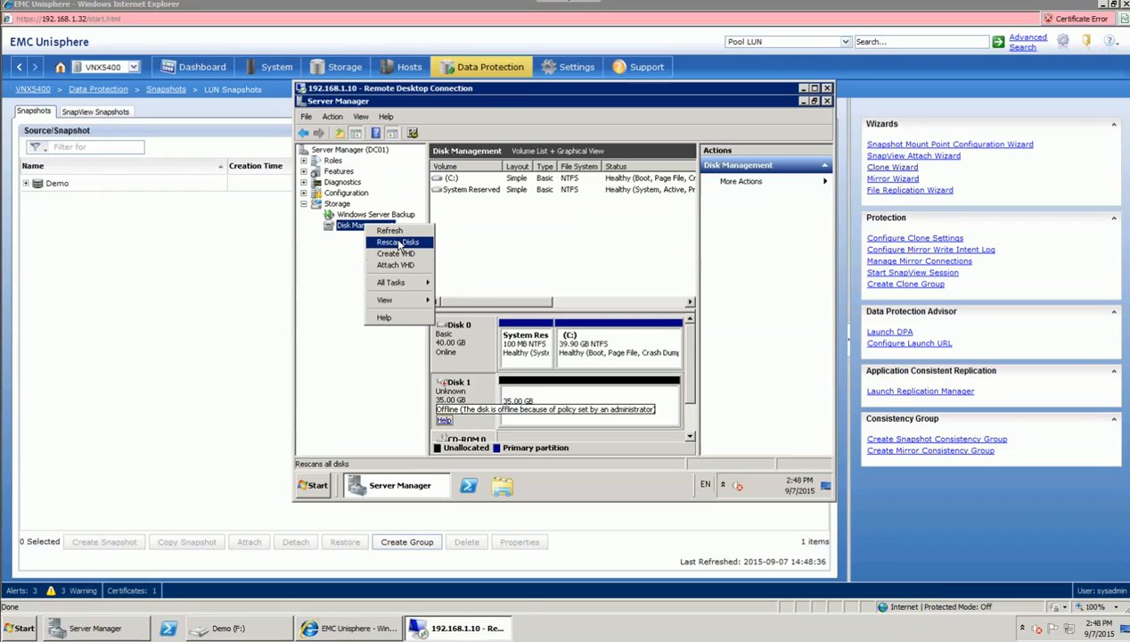
click(403, 242)
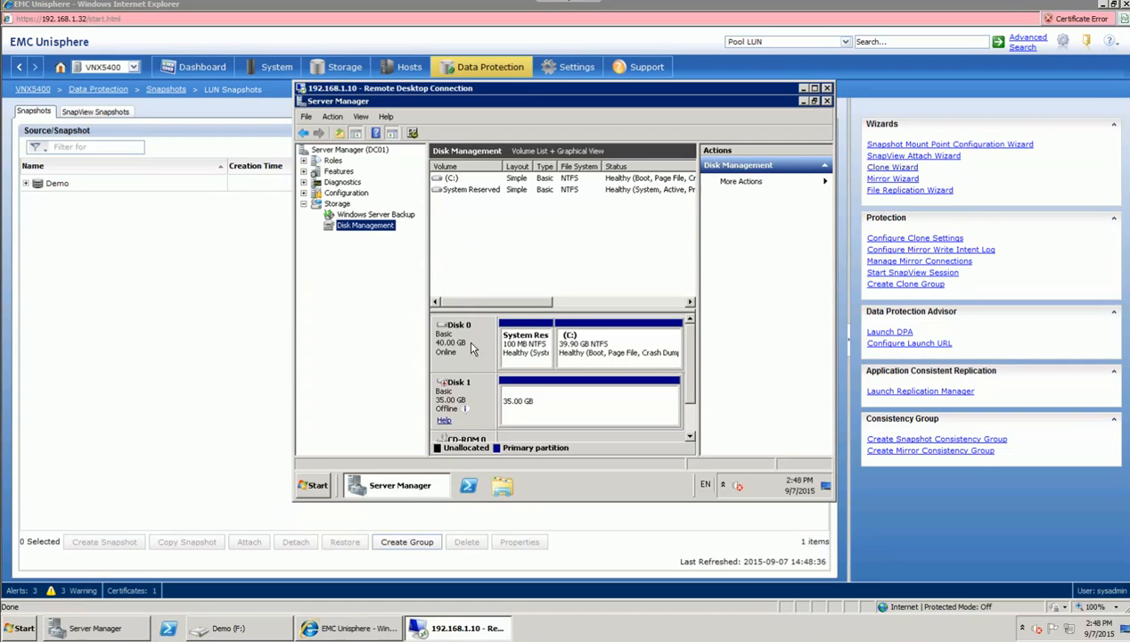
click(473, 401)
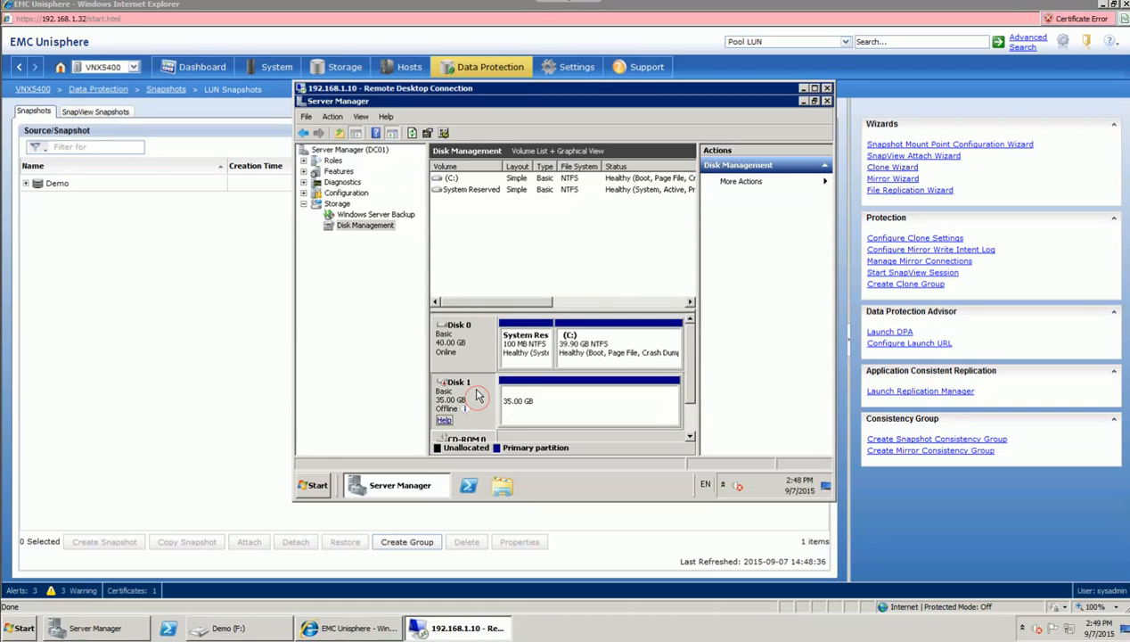
right_click(473, 401)
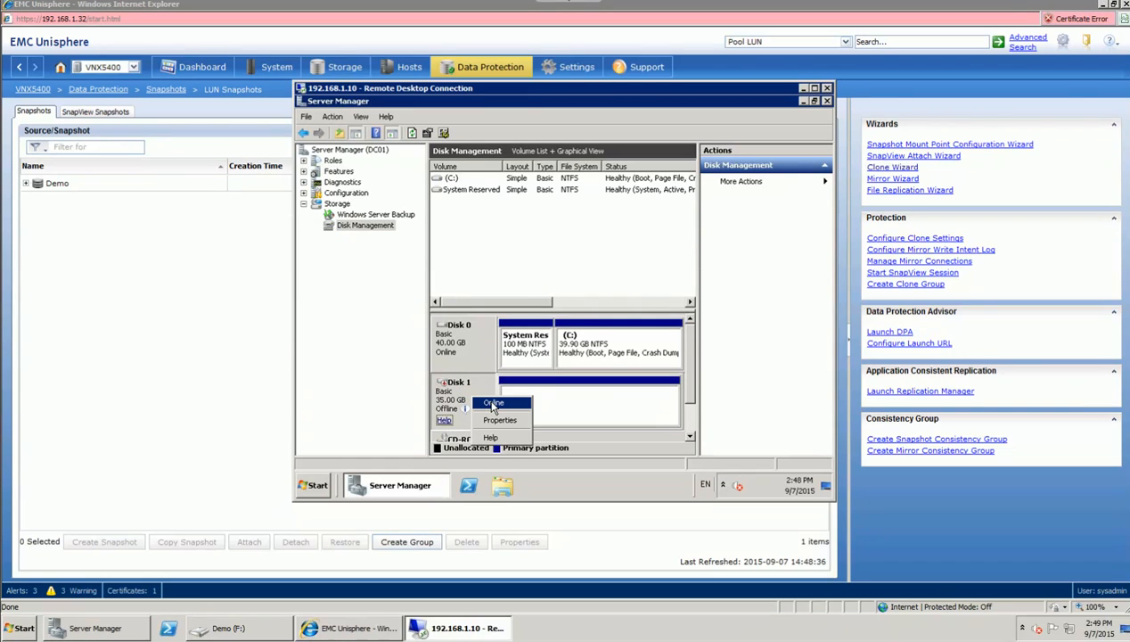
click(493, 404)
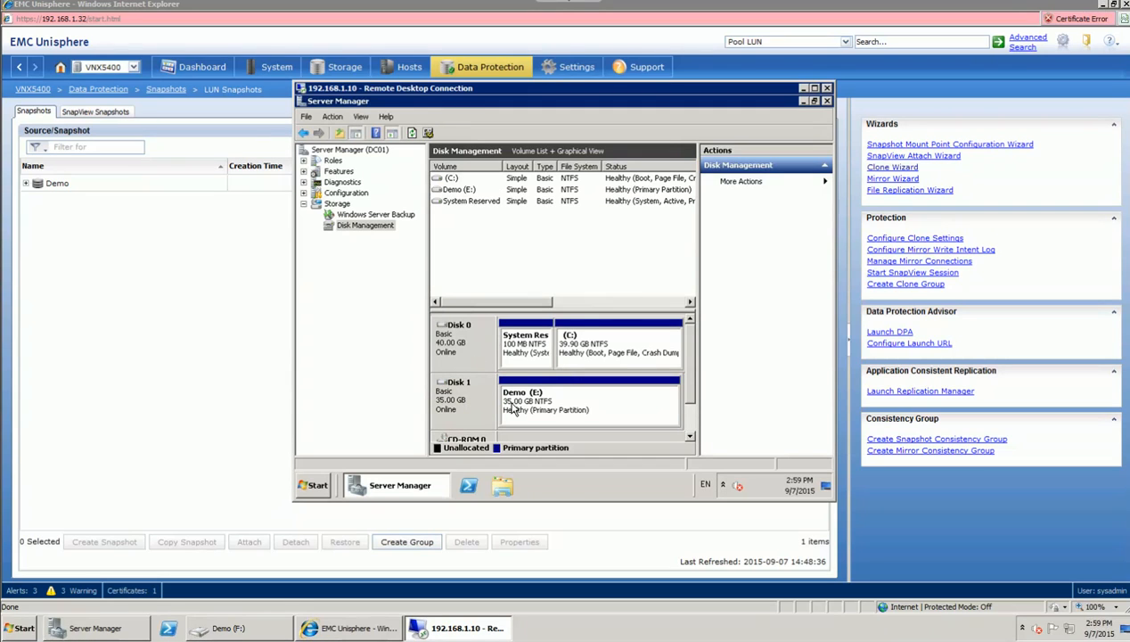
Step: Open the Demo (E:) drive on the test host and check the details of database-file
click(326, 485)
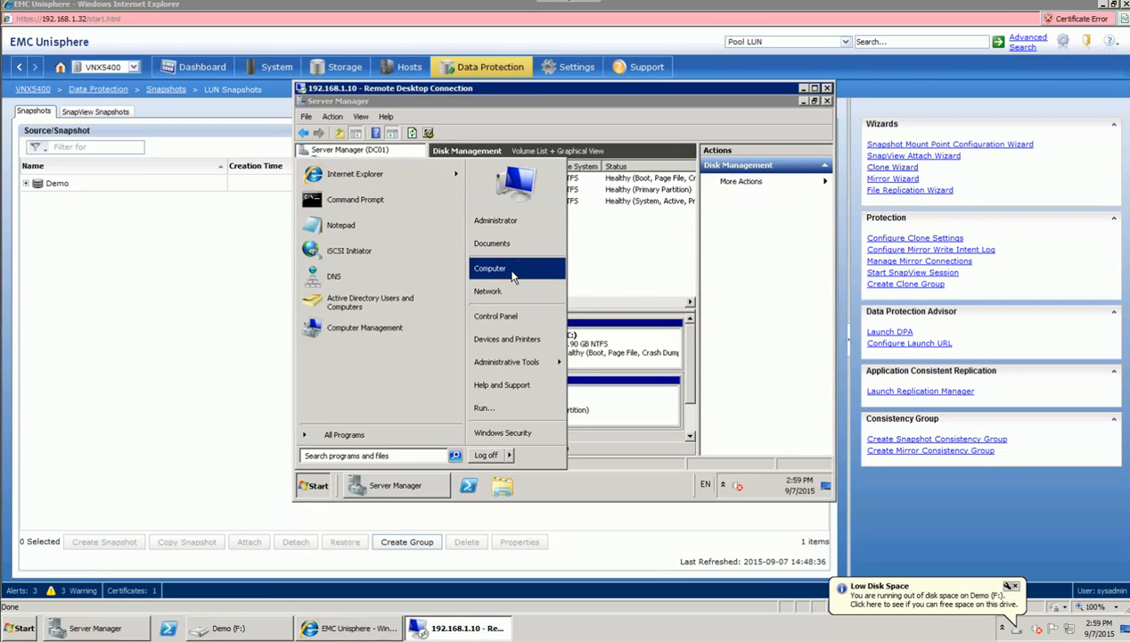
click(513, 277)
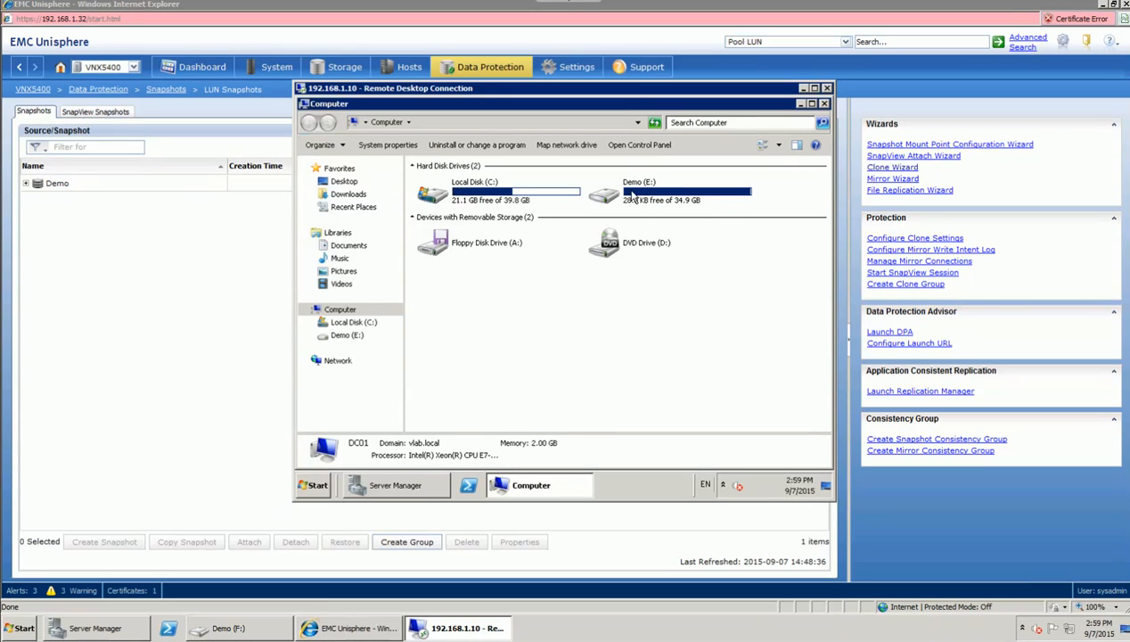
click(695, 202)
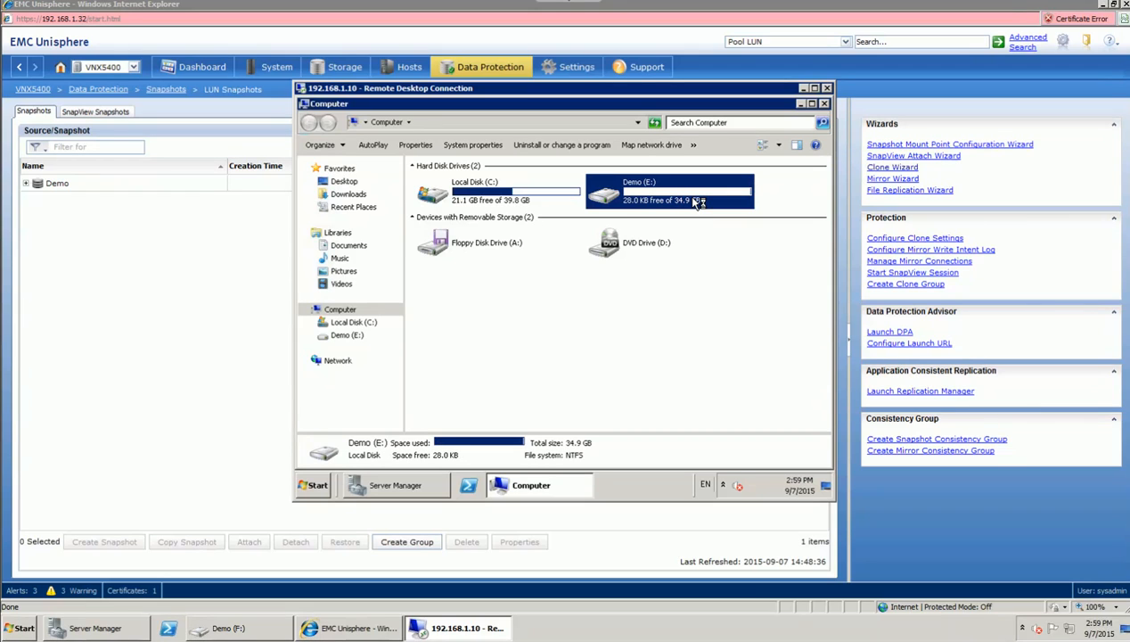
double_click(695, 202)
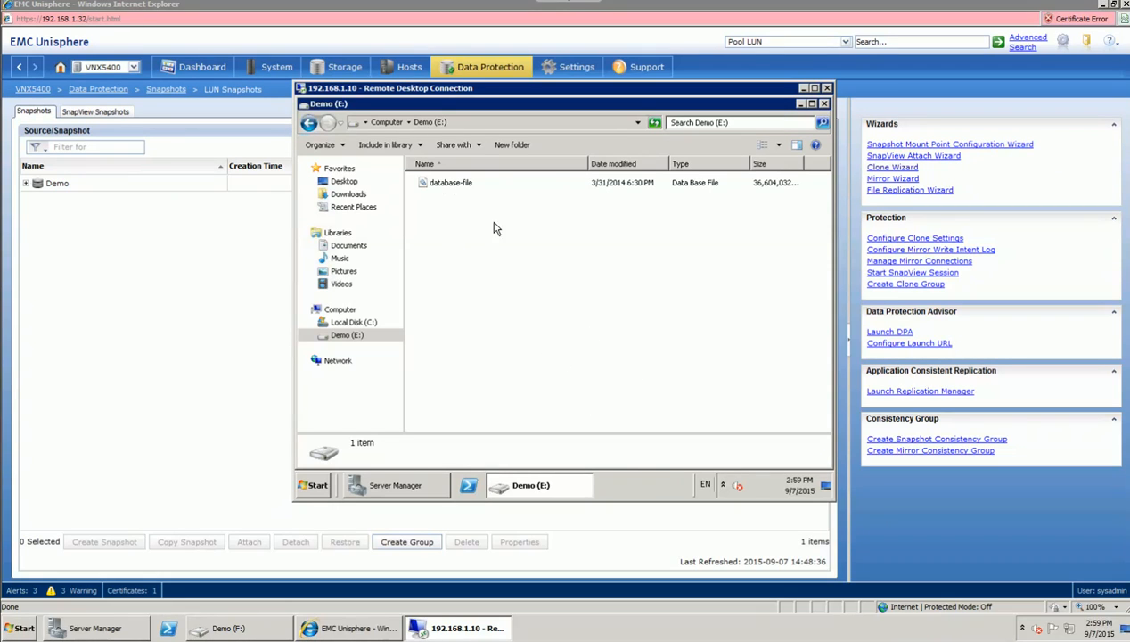
click(451, 189)
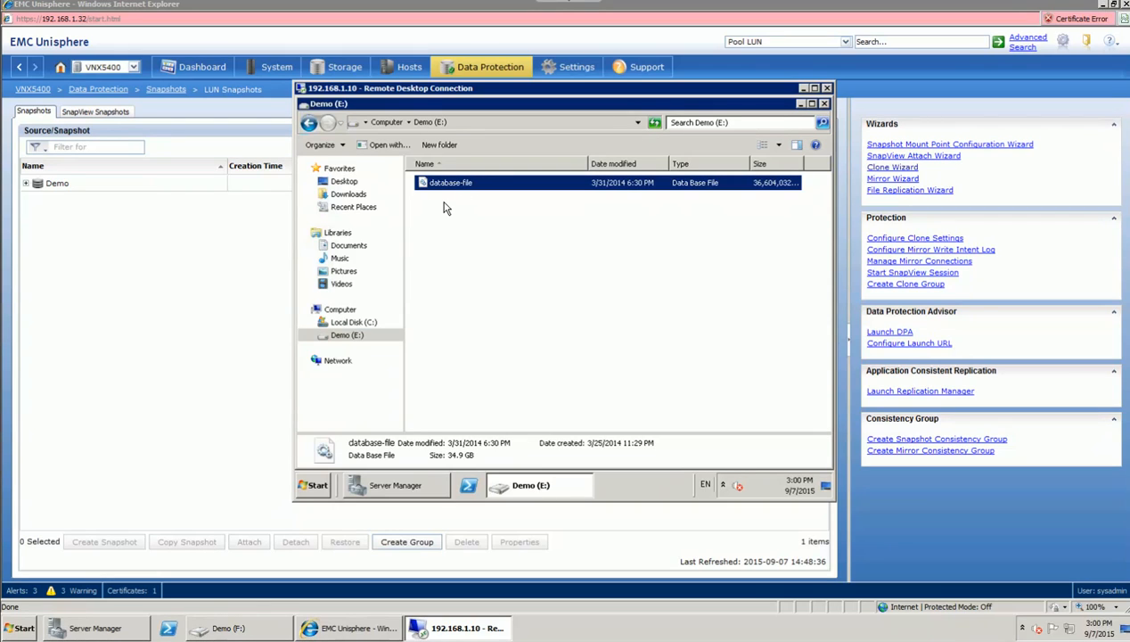
click(461, 206)
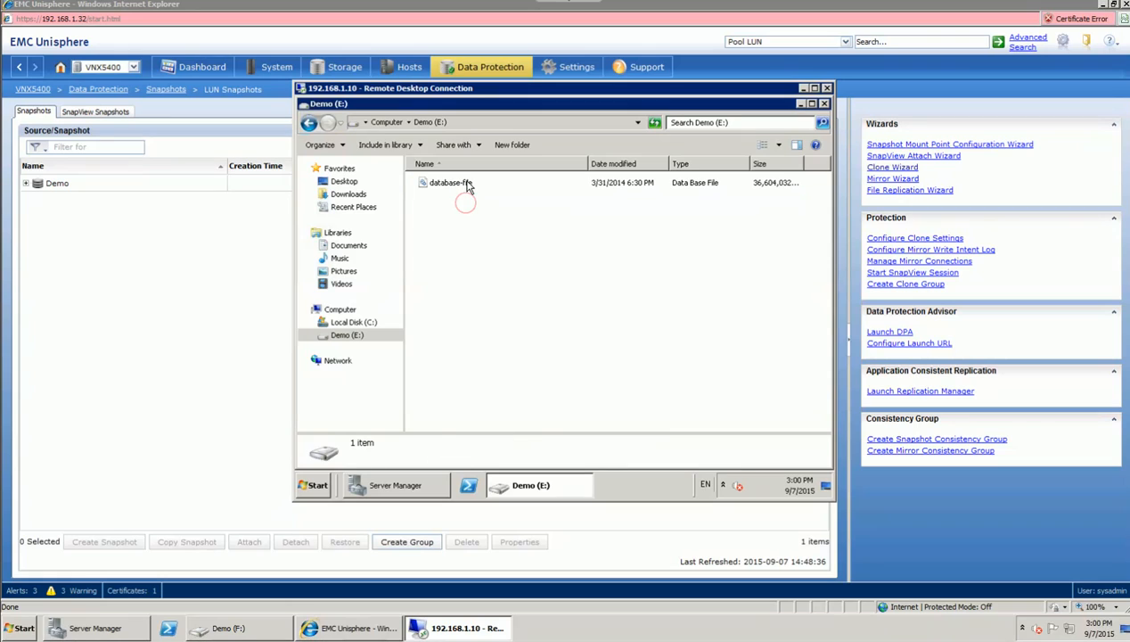
Step: Rename database-file on the test host's Demo (E:) drive to new-version-of-the-file
click(462, 185)
right_click(467, 183)
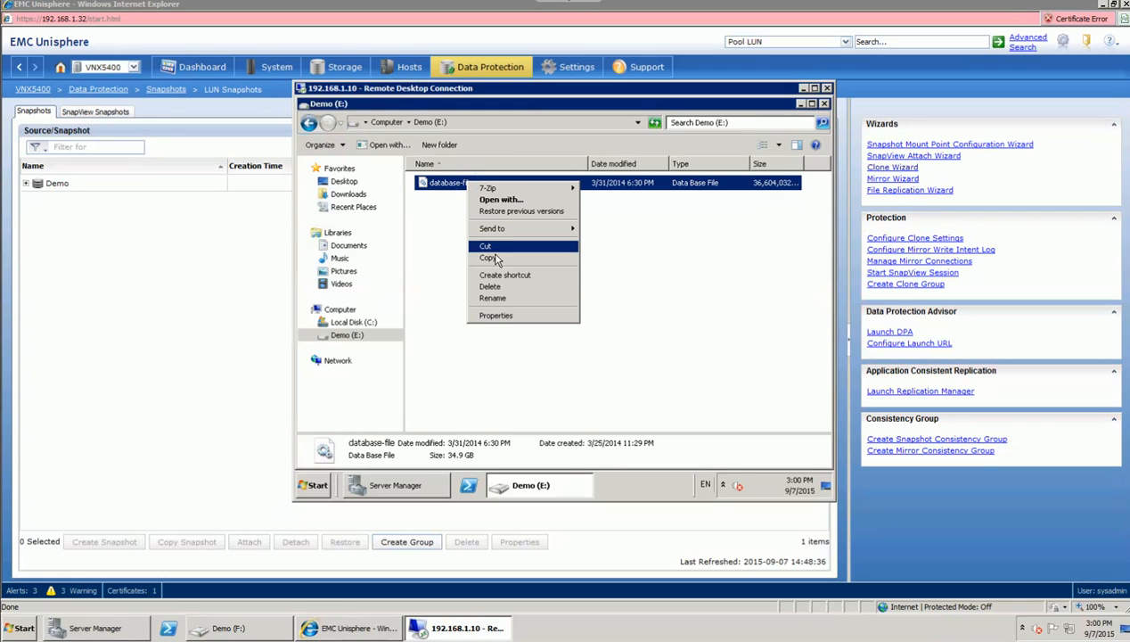
click(502, 301)
text(new-)
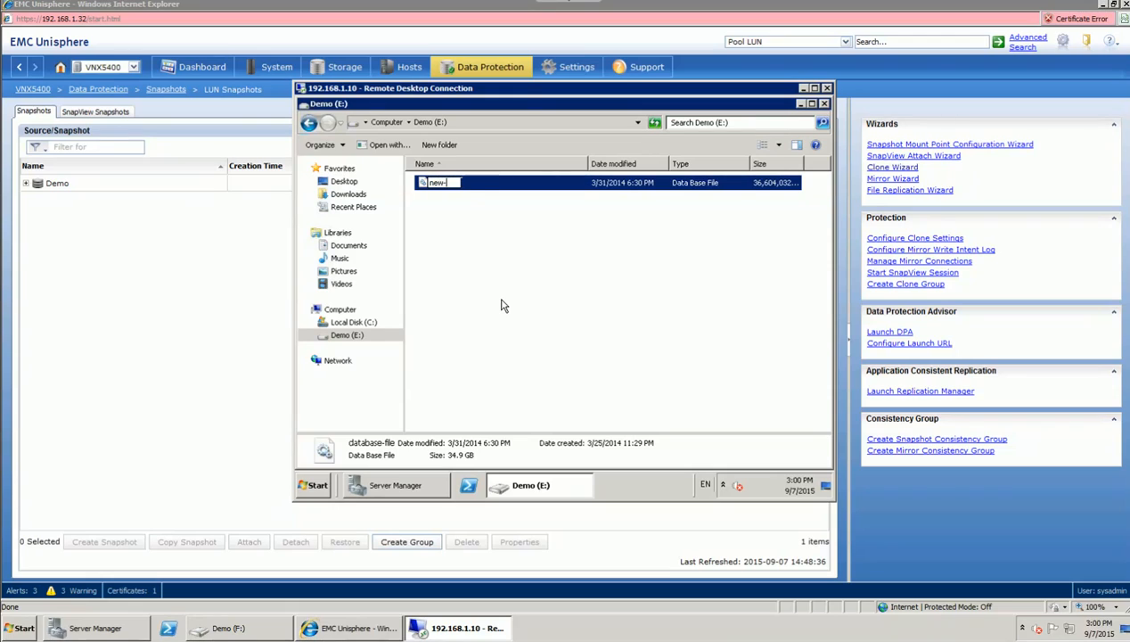
text(version-of-the-file)
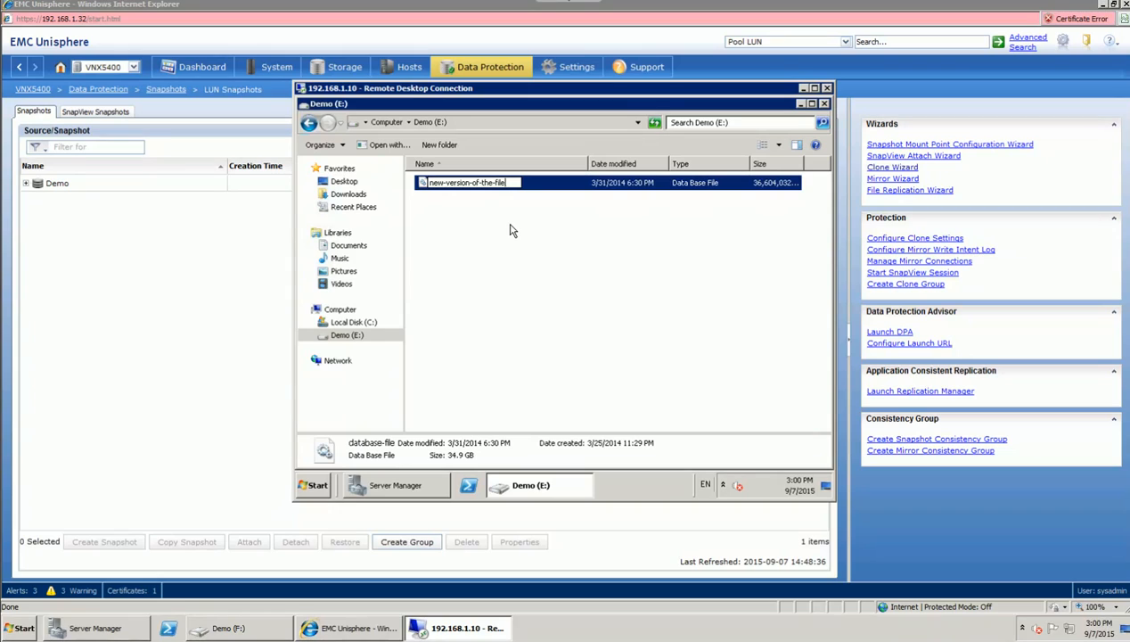
key(Return)
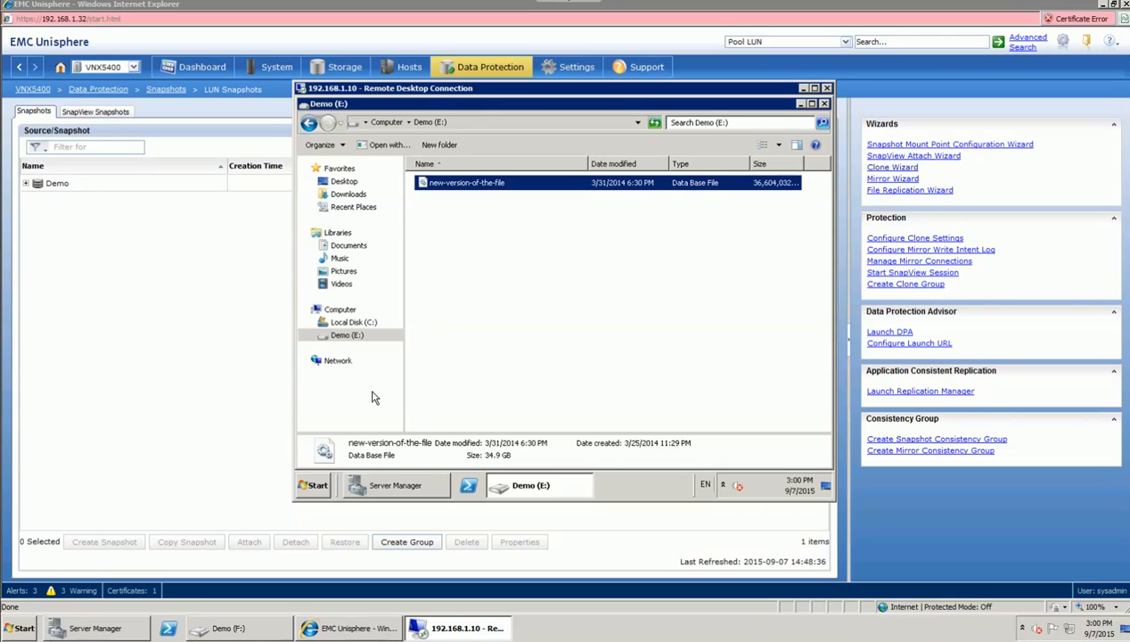
Step: Switch to the production host's Demo (F:) drive, reopen it, and move its window to compare its file with the test host's
click(228, 631)
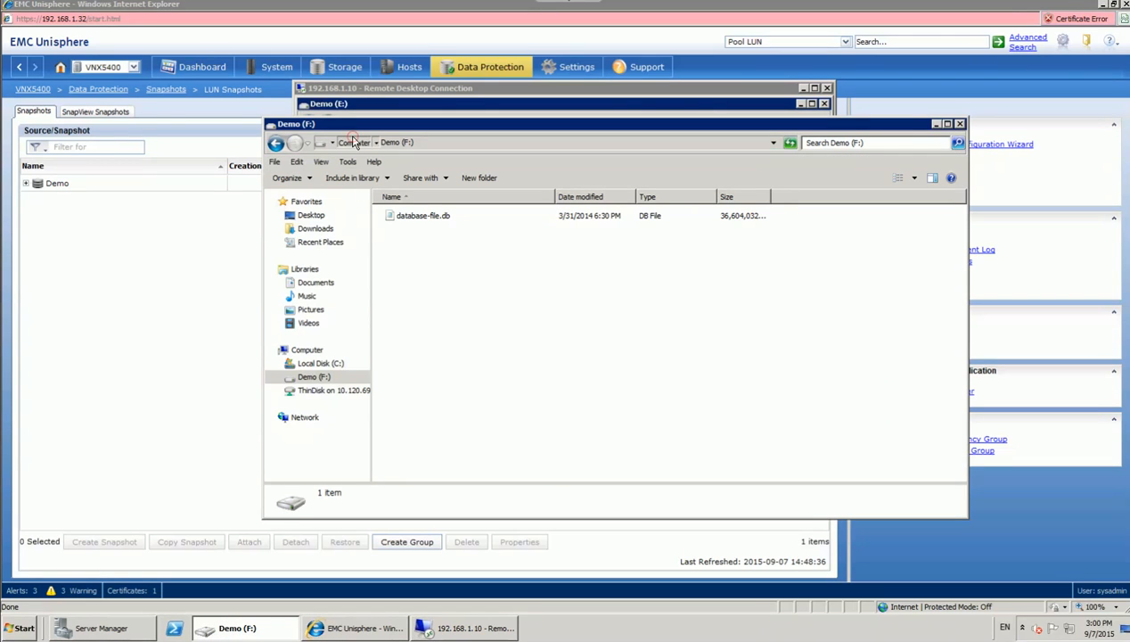
click(354, 143)
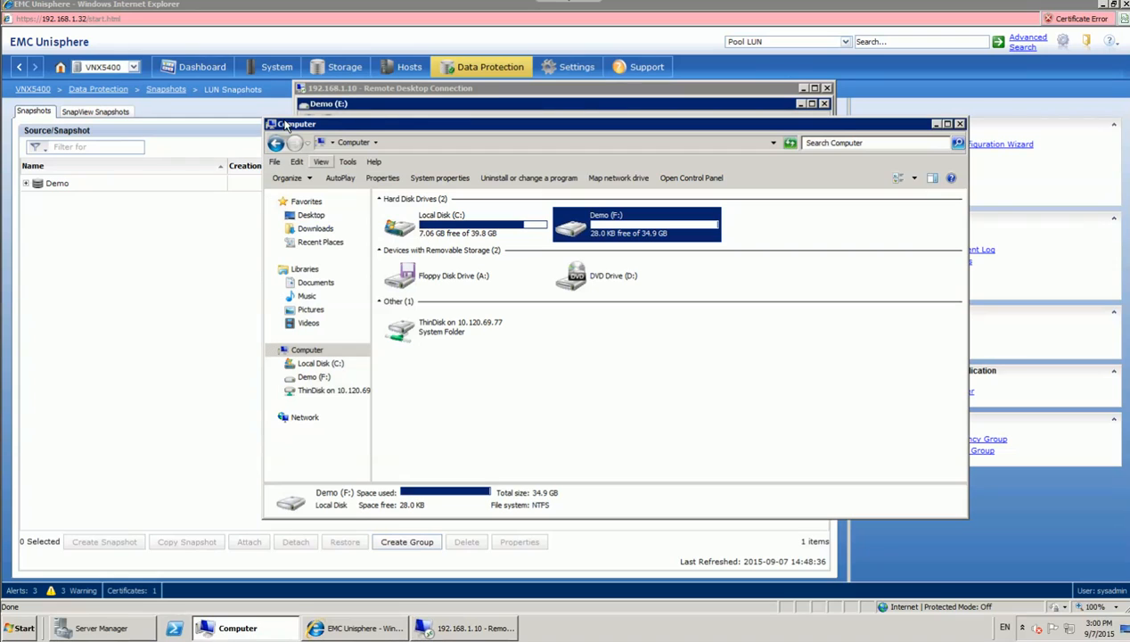
double_click(593, 235)
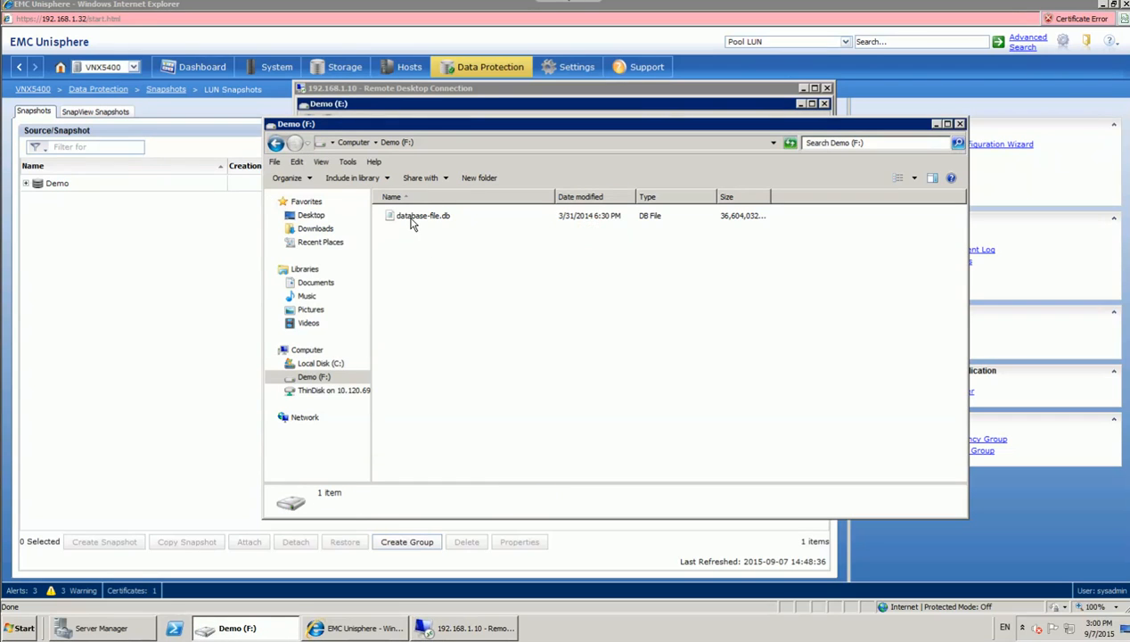
drag(455, 127, 371, 247)
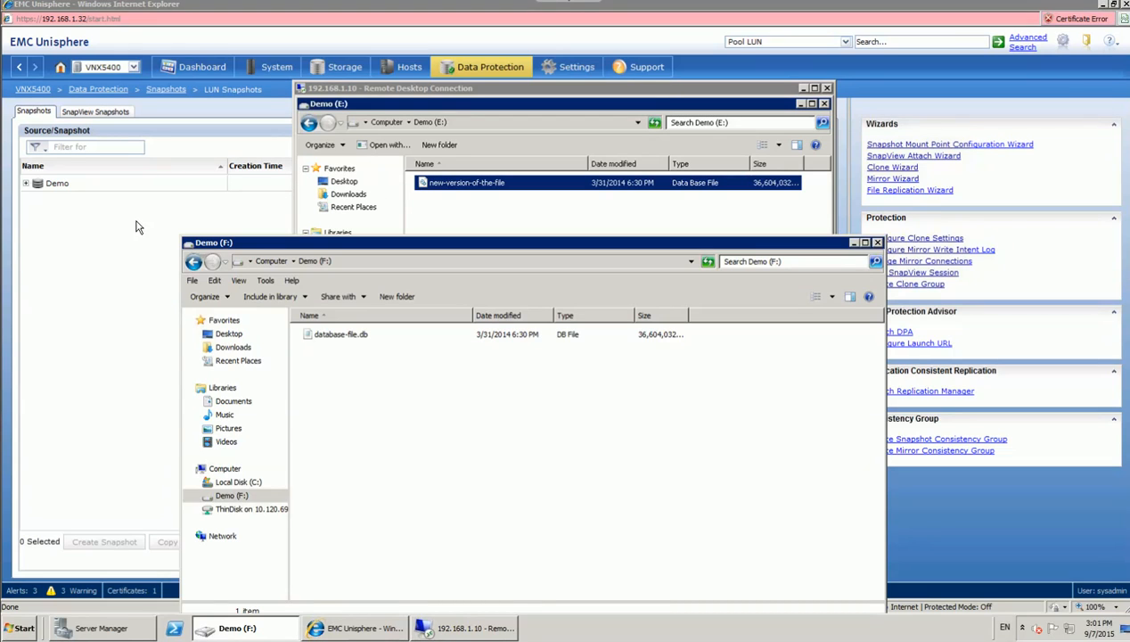
Step: Switch to Unisphere and check FIST_SNAP's details under the Demo LUN, returning to the production Demo (F:) drive for comparison
click(55, 224)
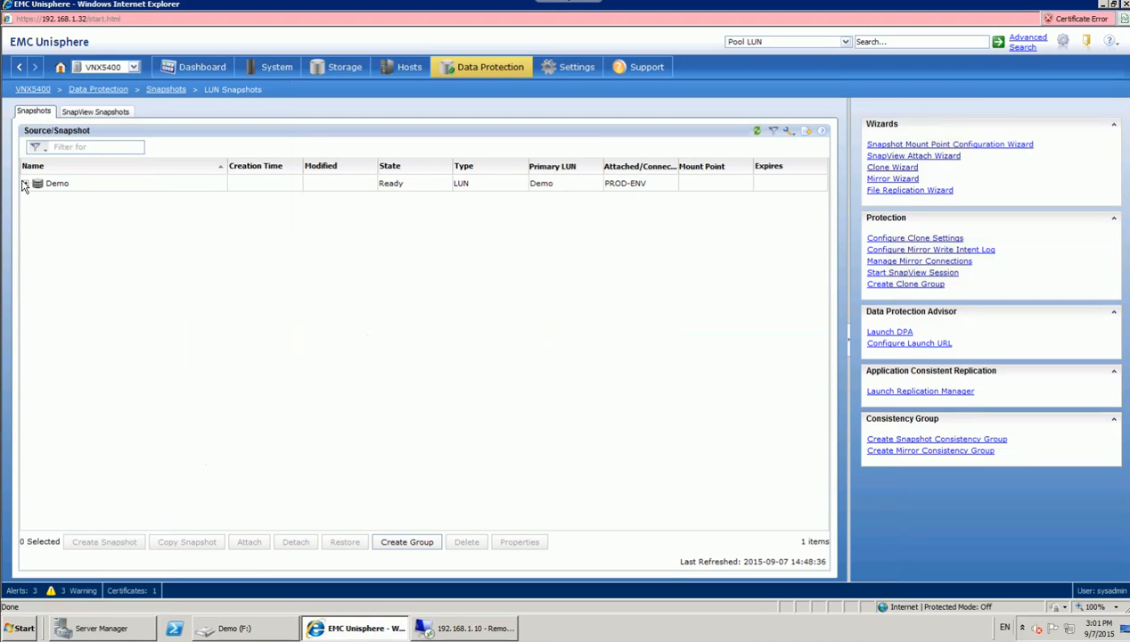
click(26, 185)
click(77, 219)
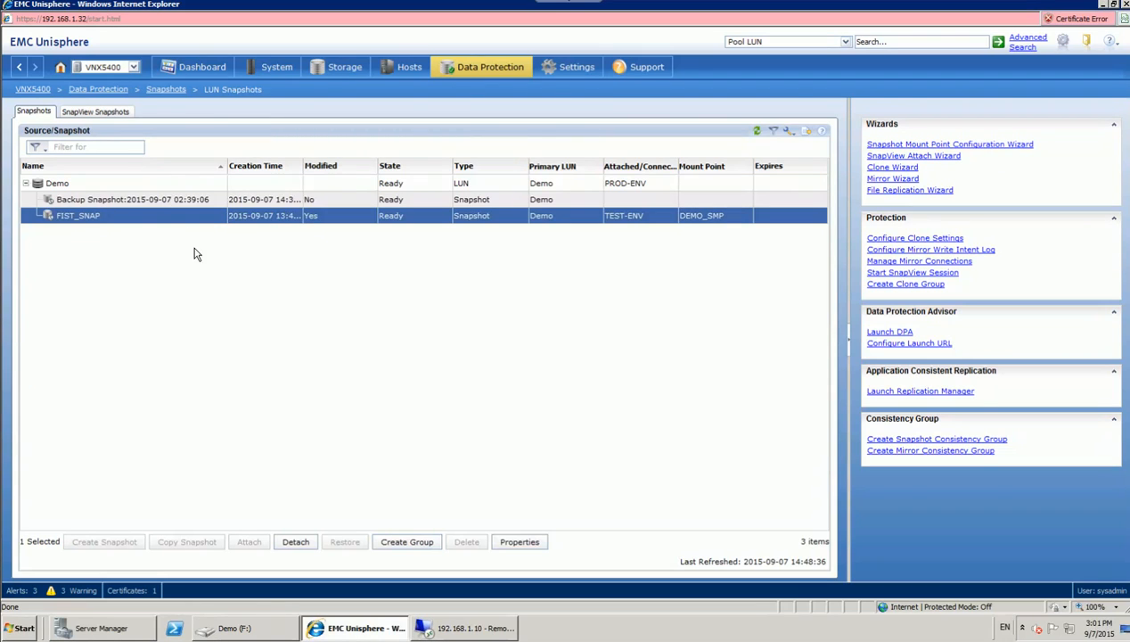
click(213, 629)
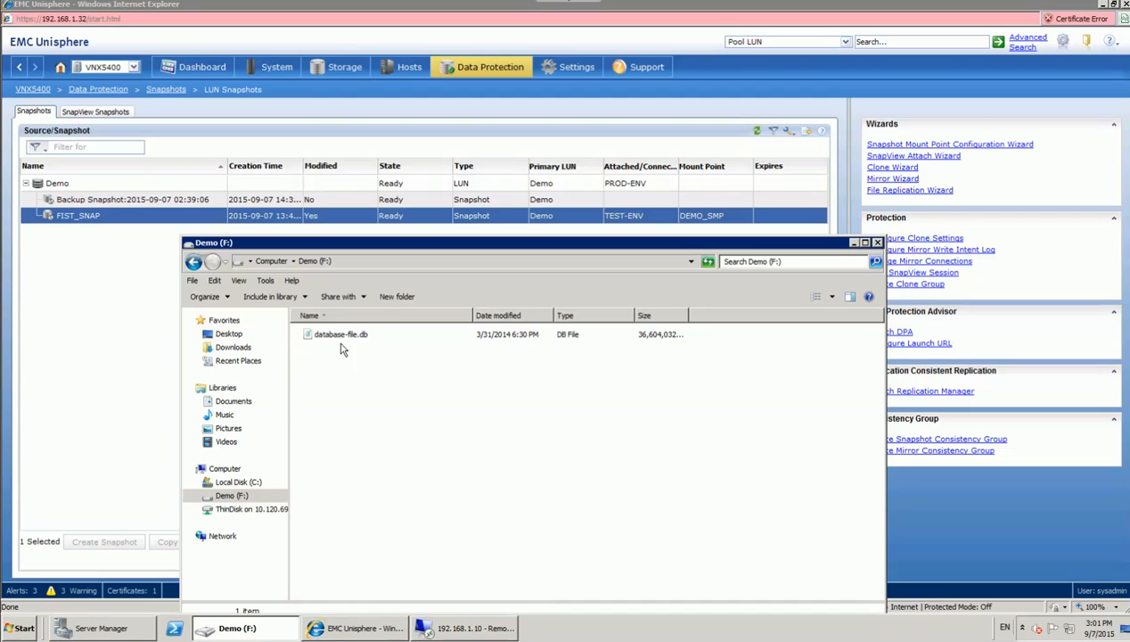
Step: Close the Demo (E:) and Server Manager windows on the test host and end the 192.168.1.10 remote session
click(488, 629)
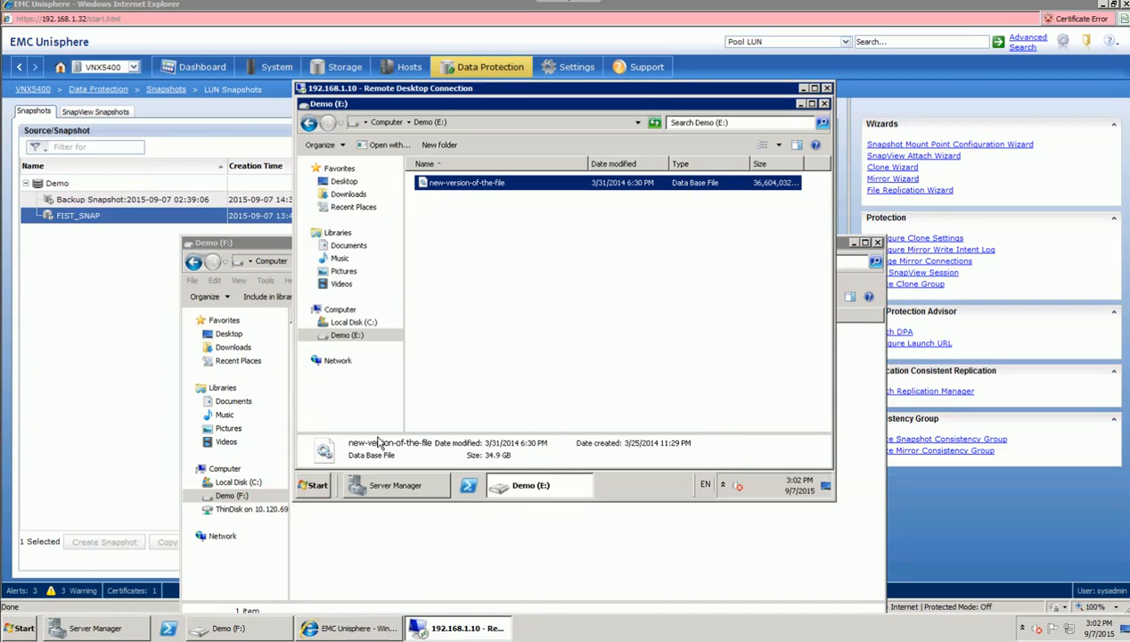
click(826, 105)
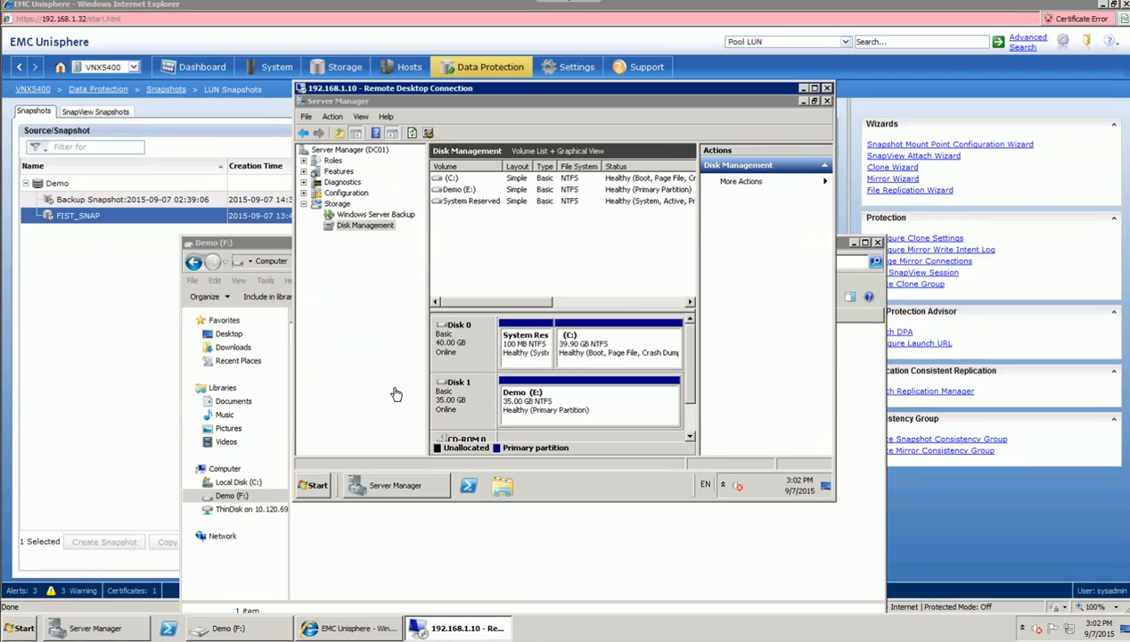
click(826, 103)
click(318, 484)
click(486, 455)
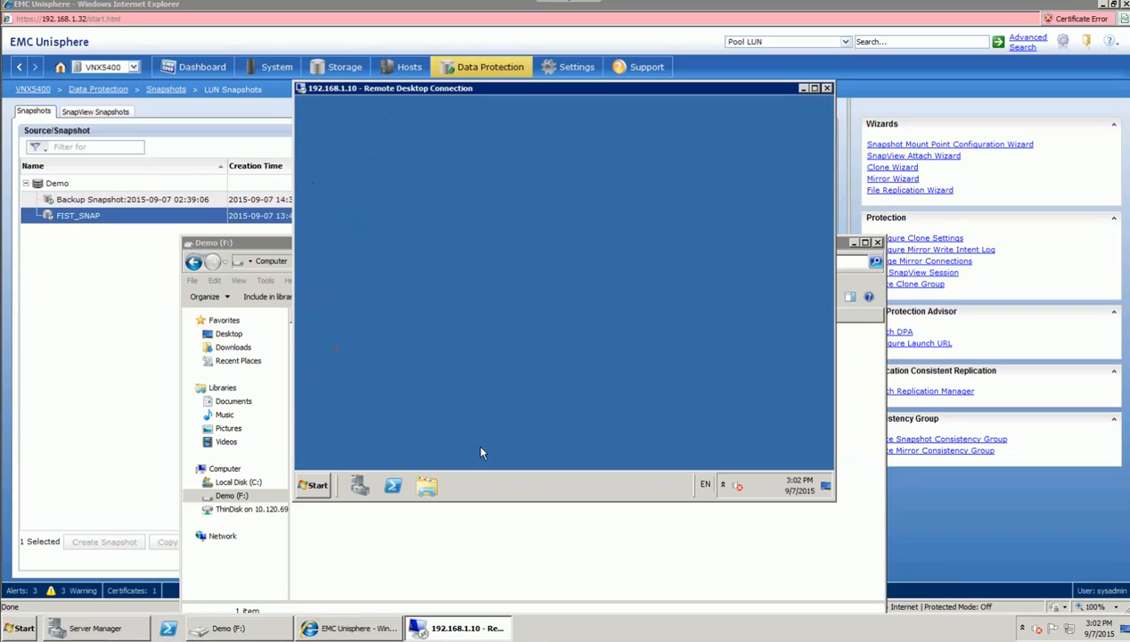
Step: Open TEST-SG among Unisphere's storage groups, check its LUNs and inspect the DEMO_SMP mount point with a wider Name column
click(126, 396)
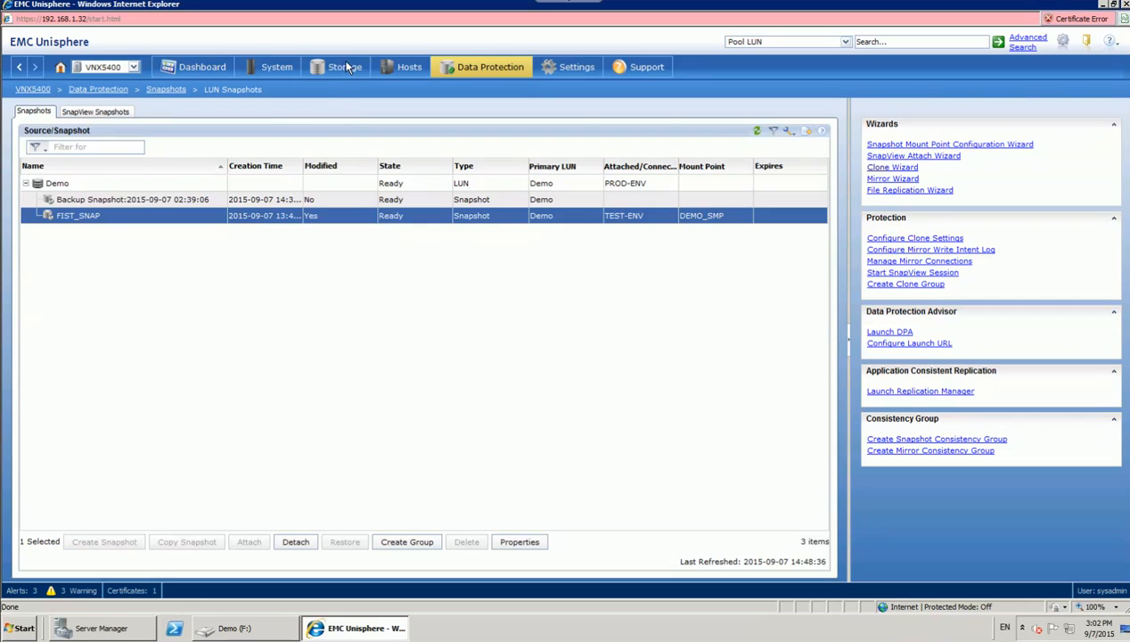
mouse_move(410, 67)
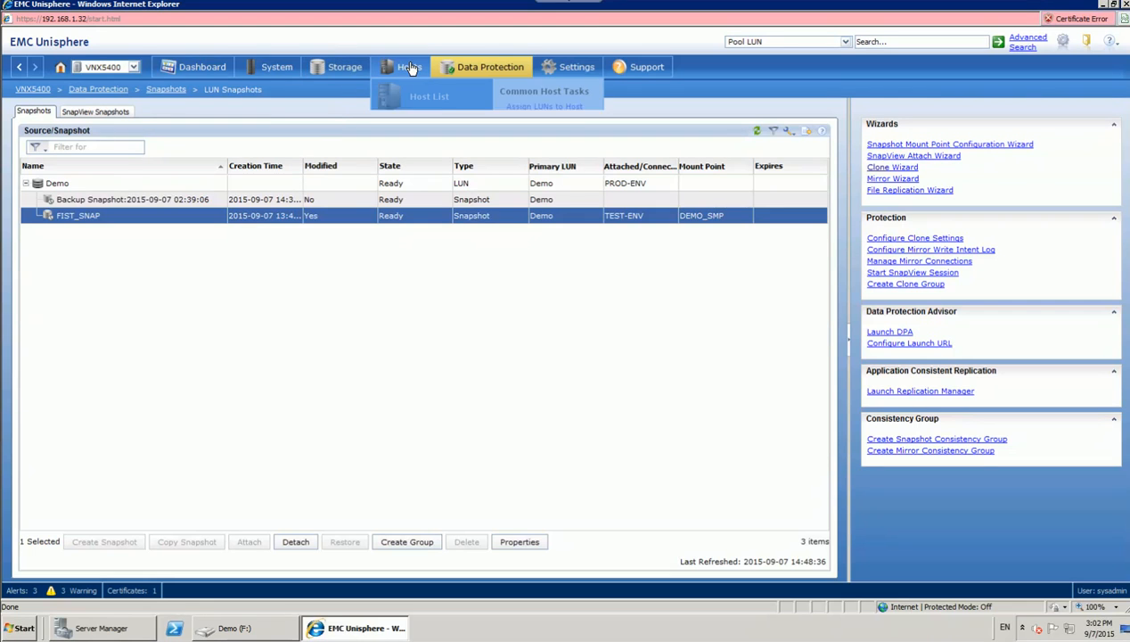
click(415, 169)
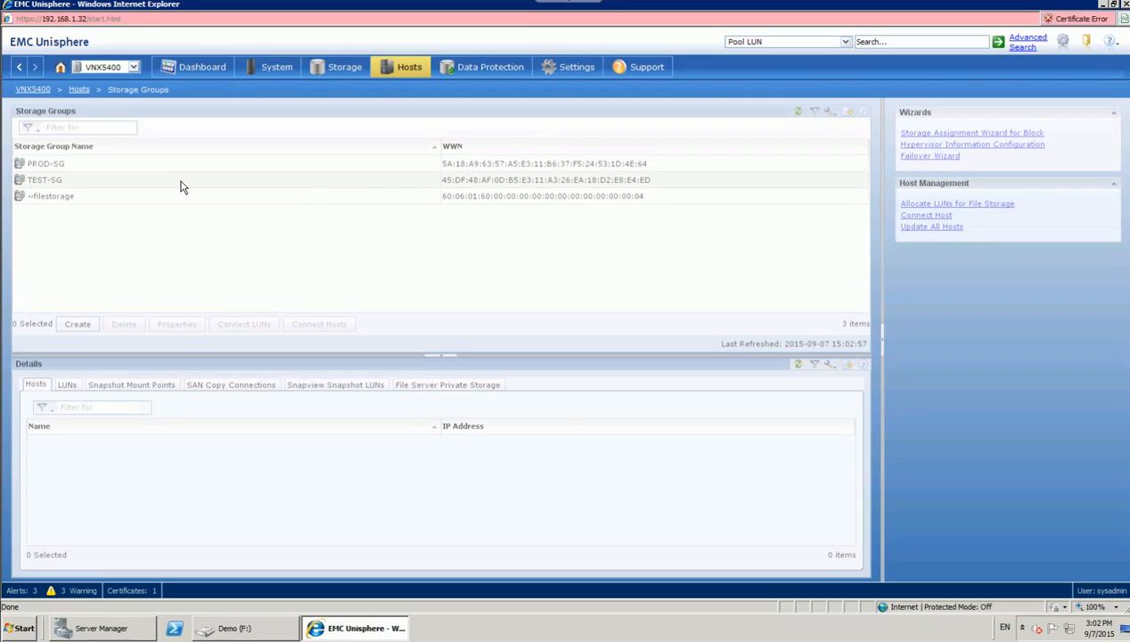
click(51, 183)
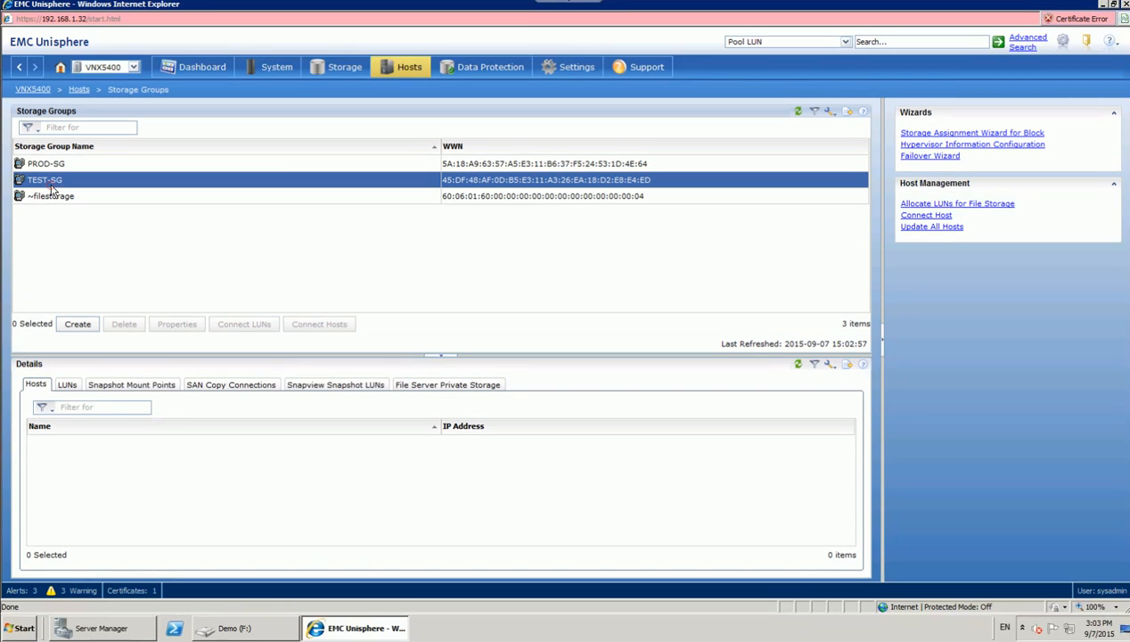
click(62, 385)
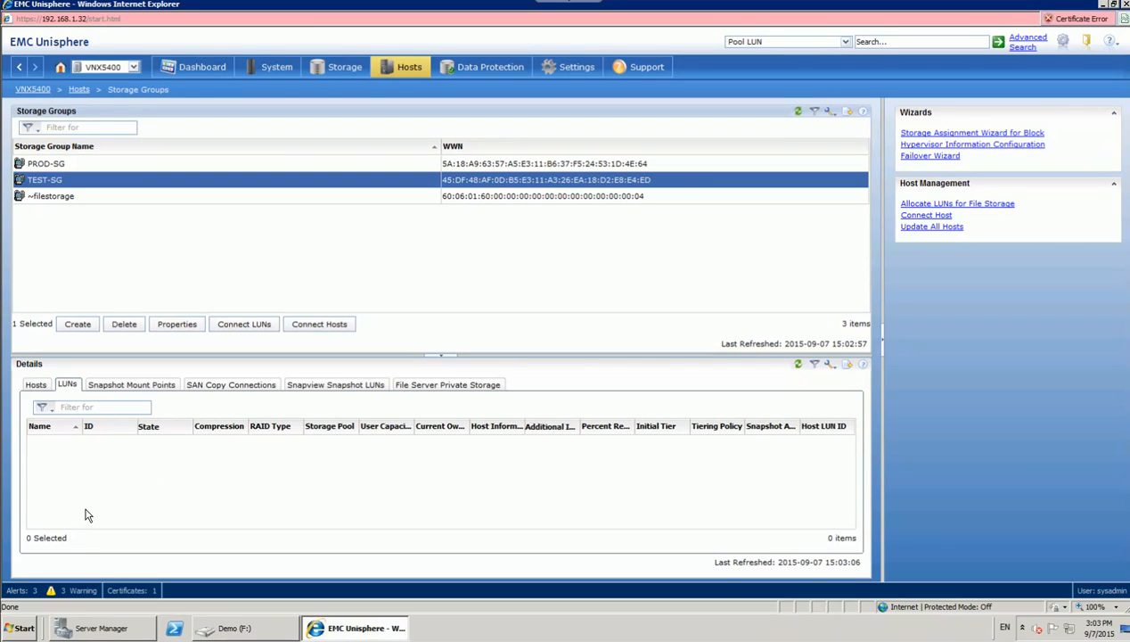
click(138, 386)
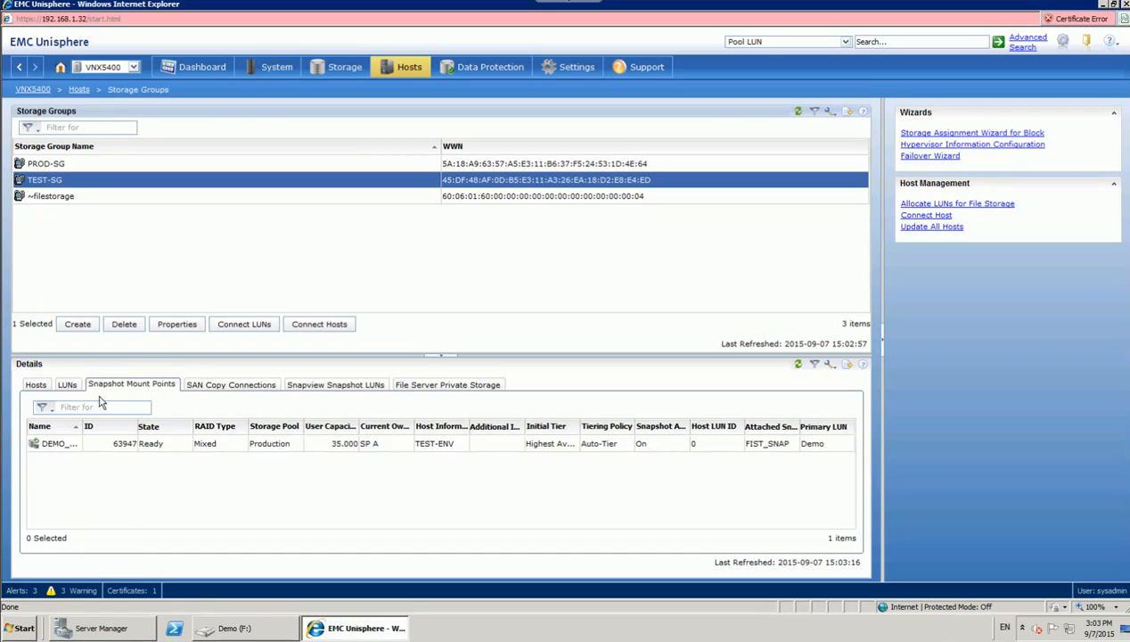
click(64, 450)
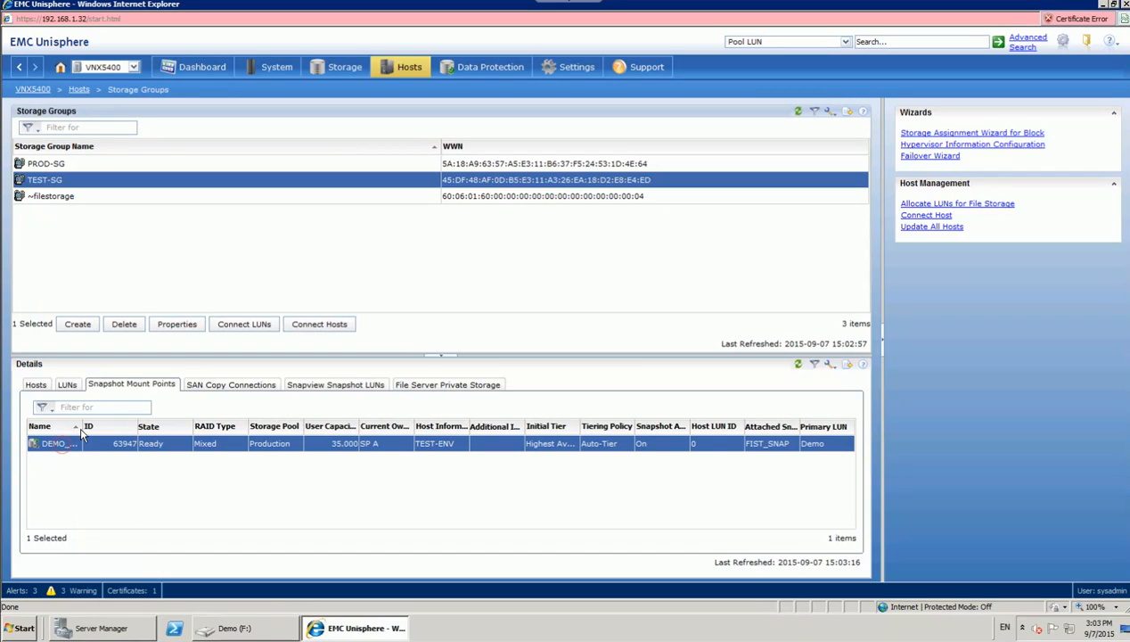
drag(82, 426, 108, 426)
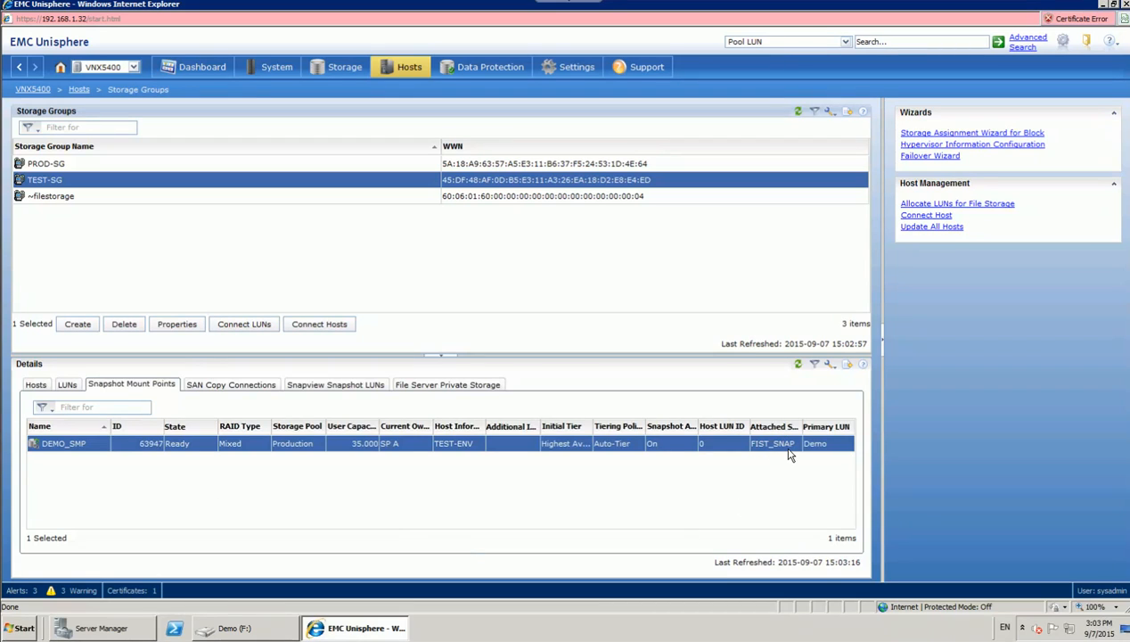
Step: Detach the snapshot from the DEMO_SMP mount point, retaining the mount point for additional snapshots, and minimize Unisphere
right_click(135, 444)
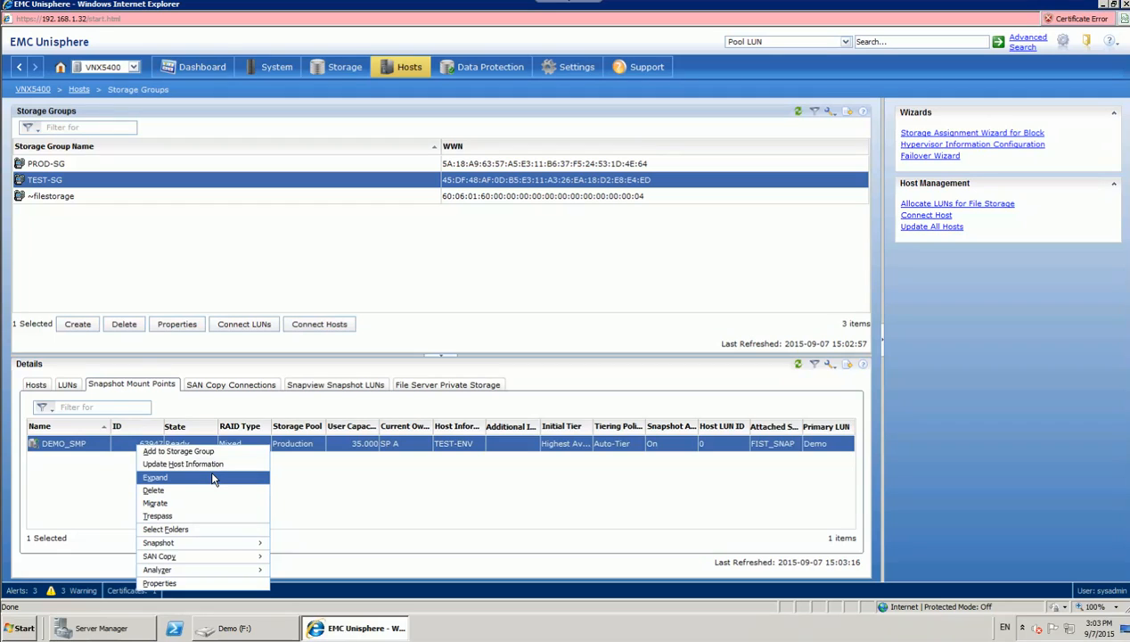
mouse_move(217, 547)
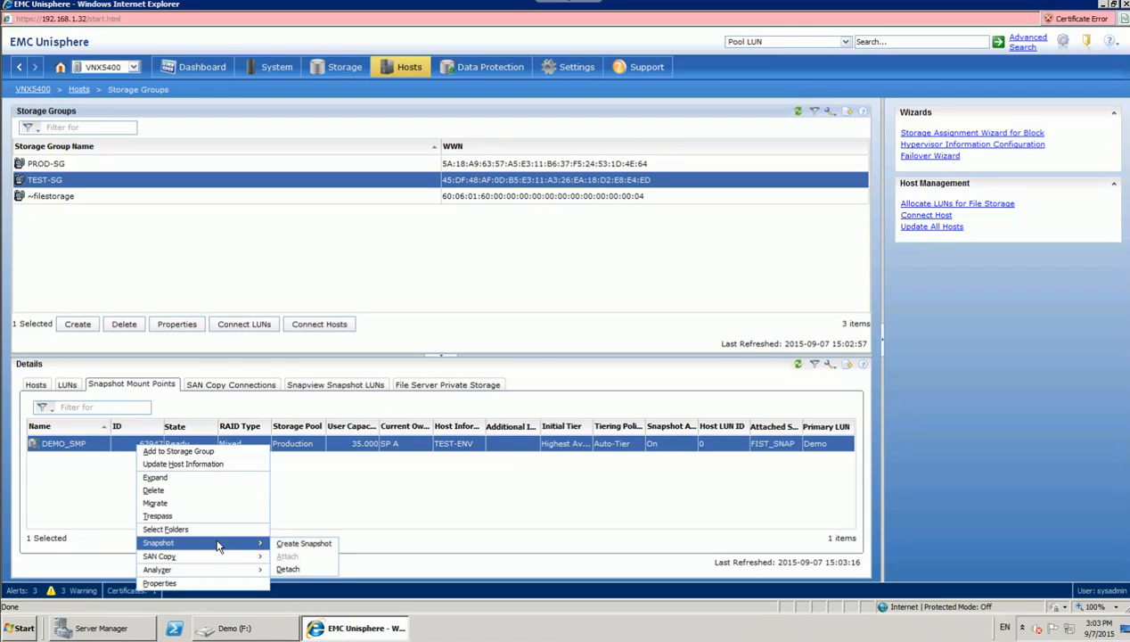
click(297, 570)
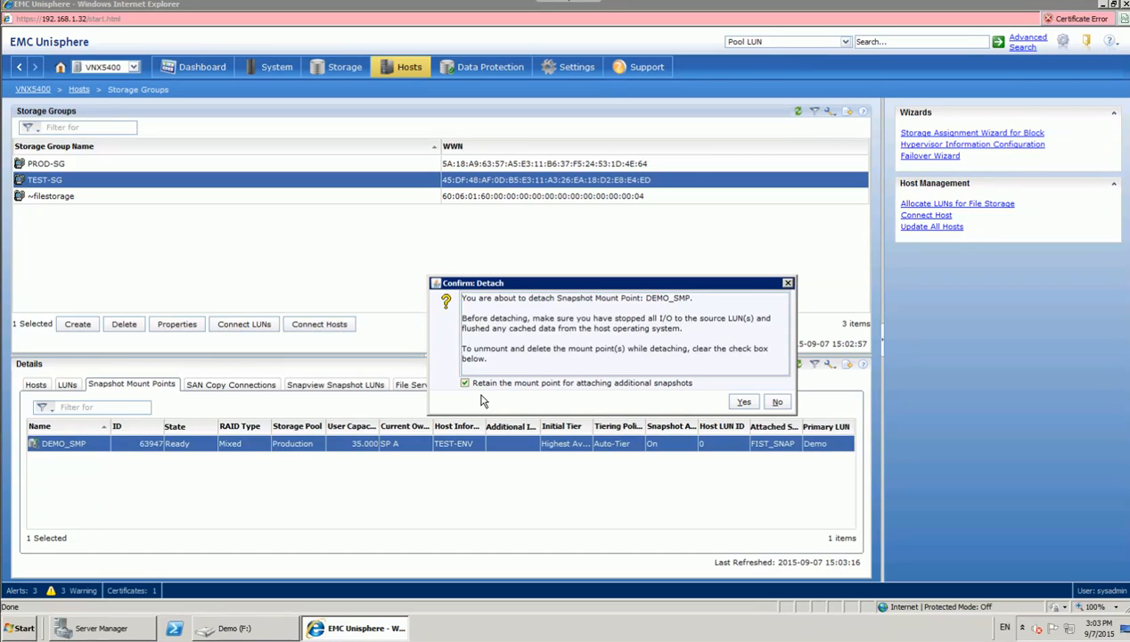
click(743, 403)
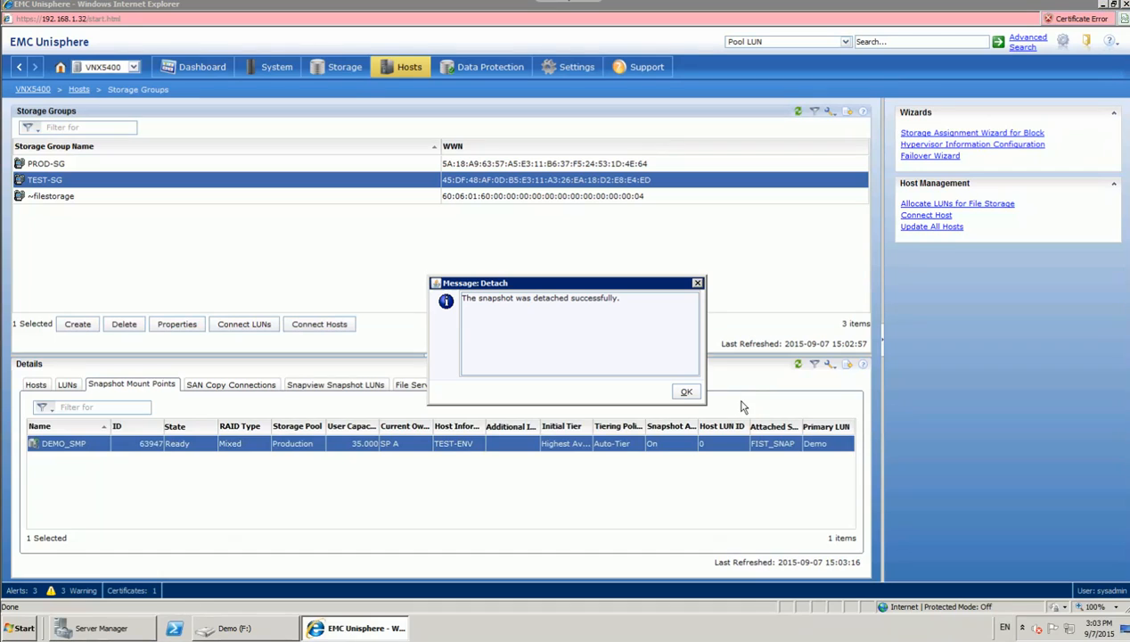
click(687, 394)
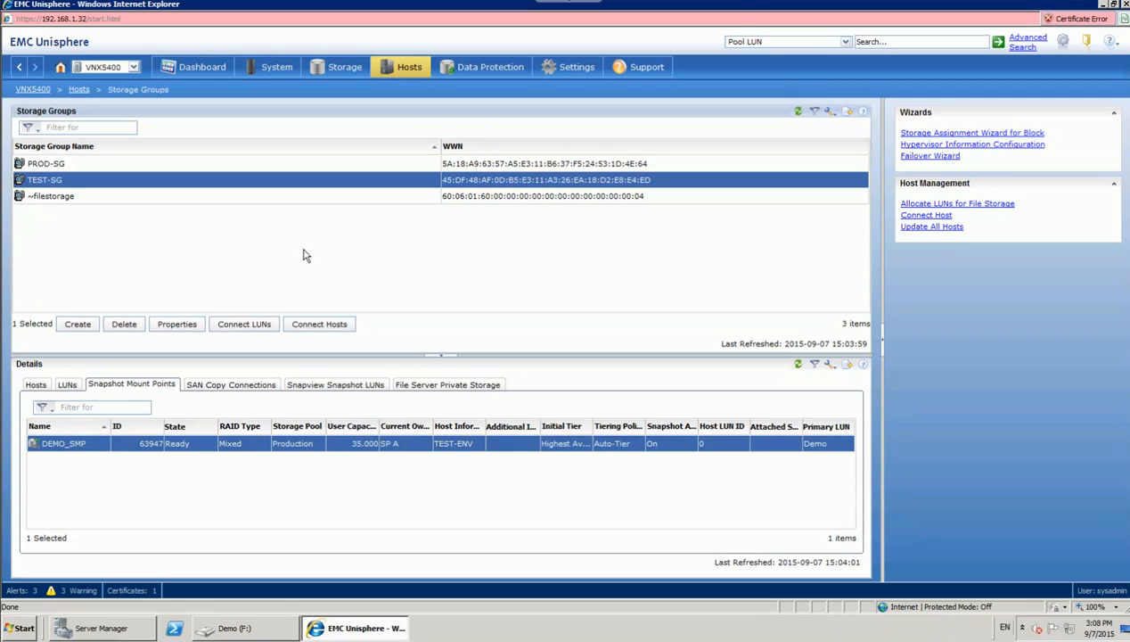
click(1102, 6)
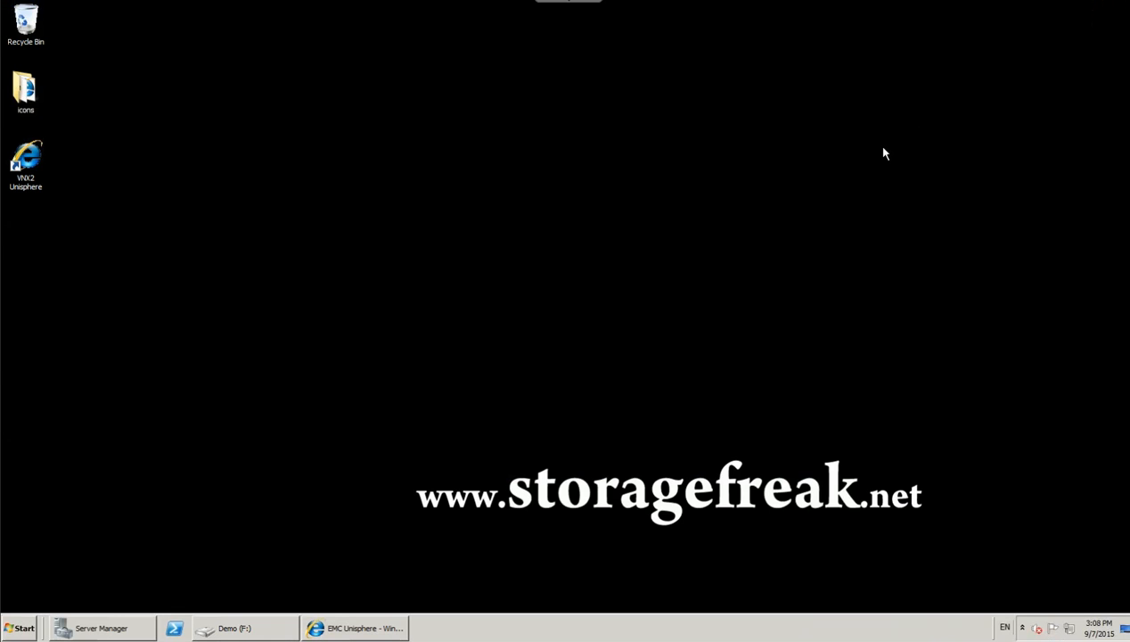